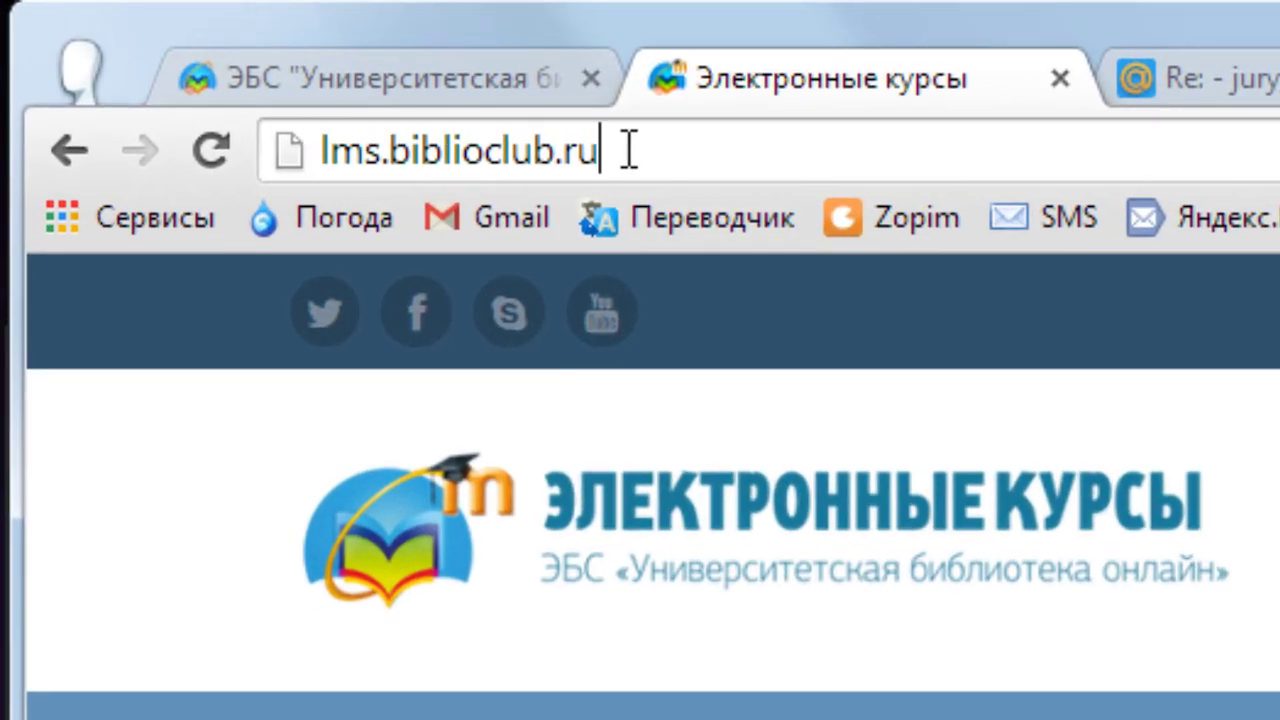
- Log in to the Электронные курсы portal with the teacher account's login and password
left_click_drag(256, 61, 128, 64)
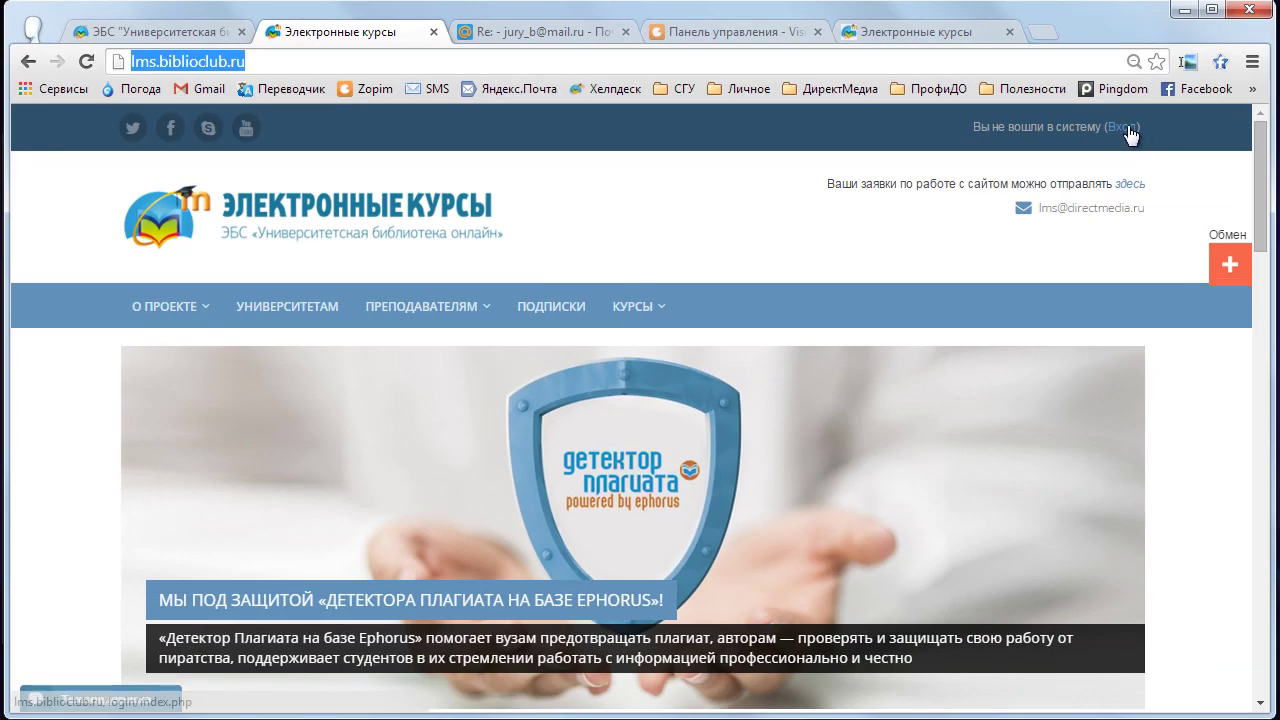
left_click(1122, 128)
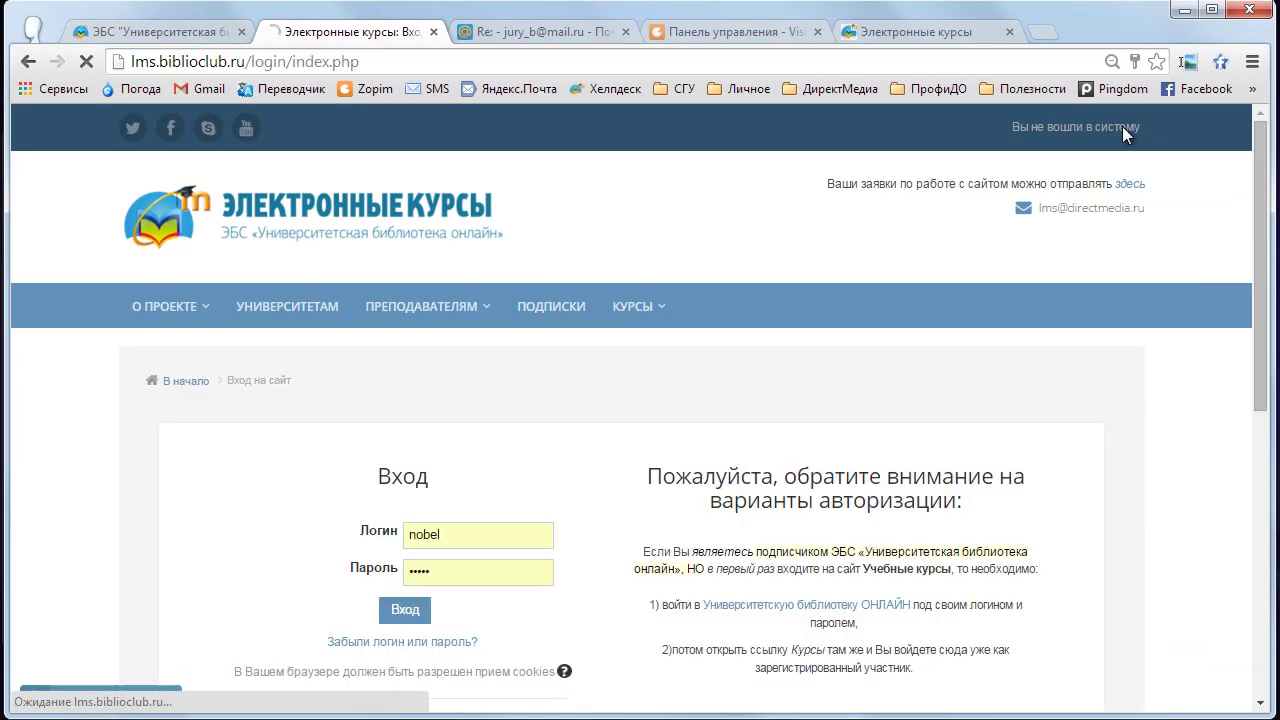
left_click(403, 615)
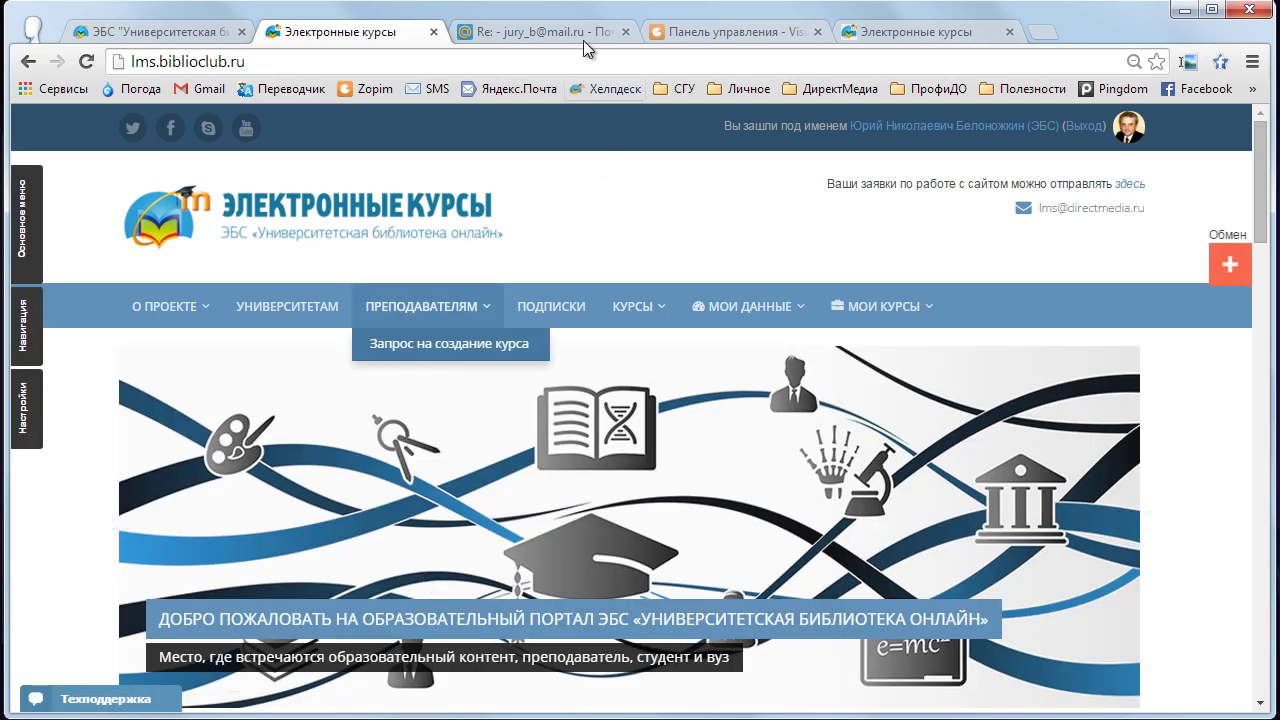
- Check the course-creation instructions e-mail, then return to the Электронные курсы site
left_click(540, 32)
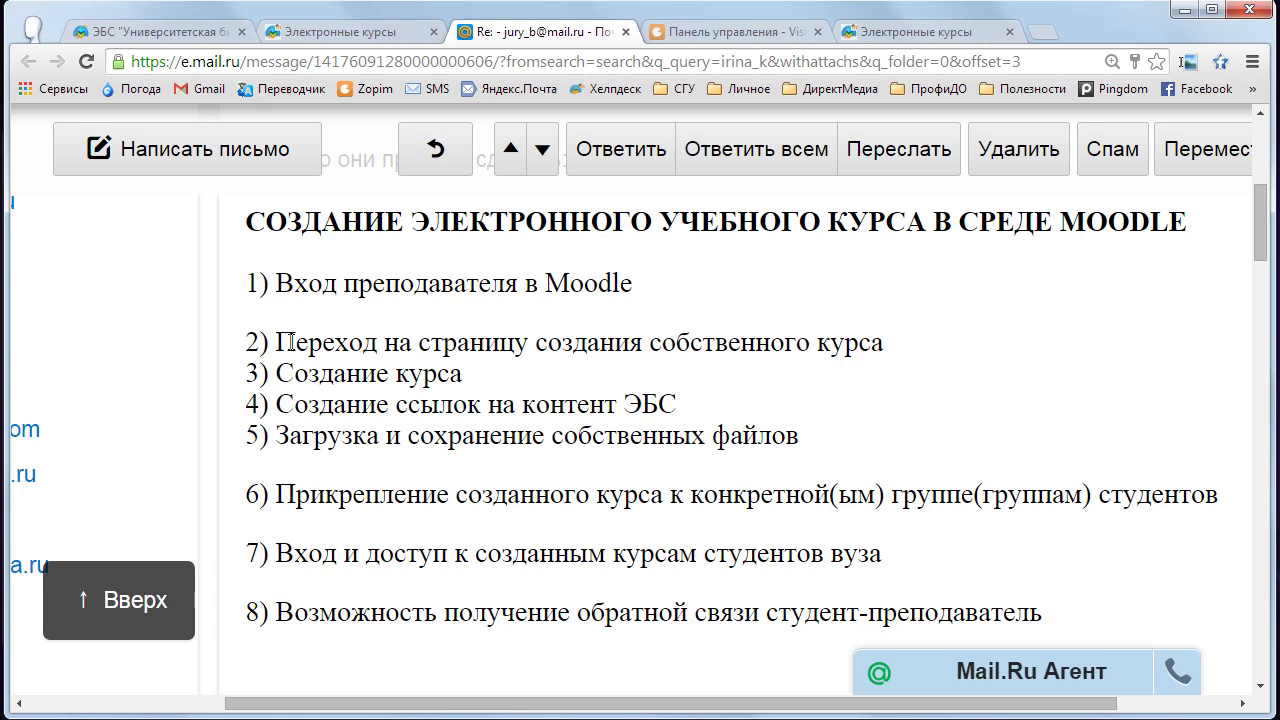
left_click(323, 36)
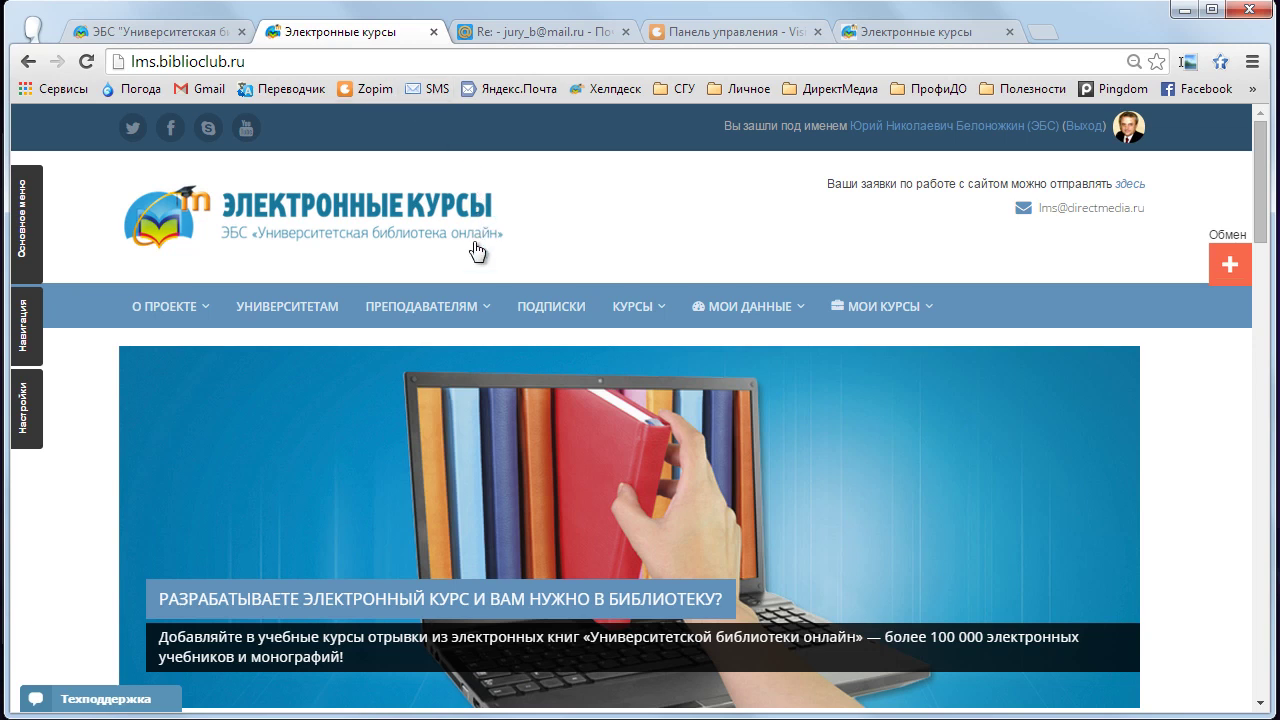
mouse_move(482, 305)
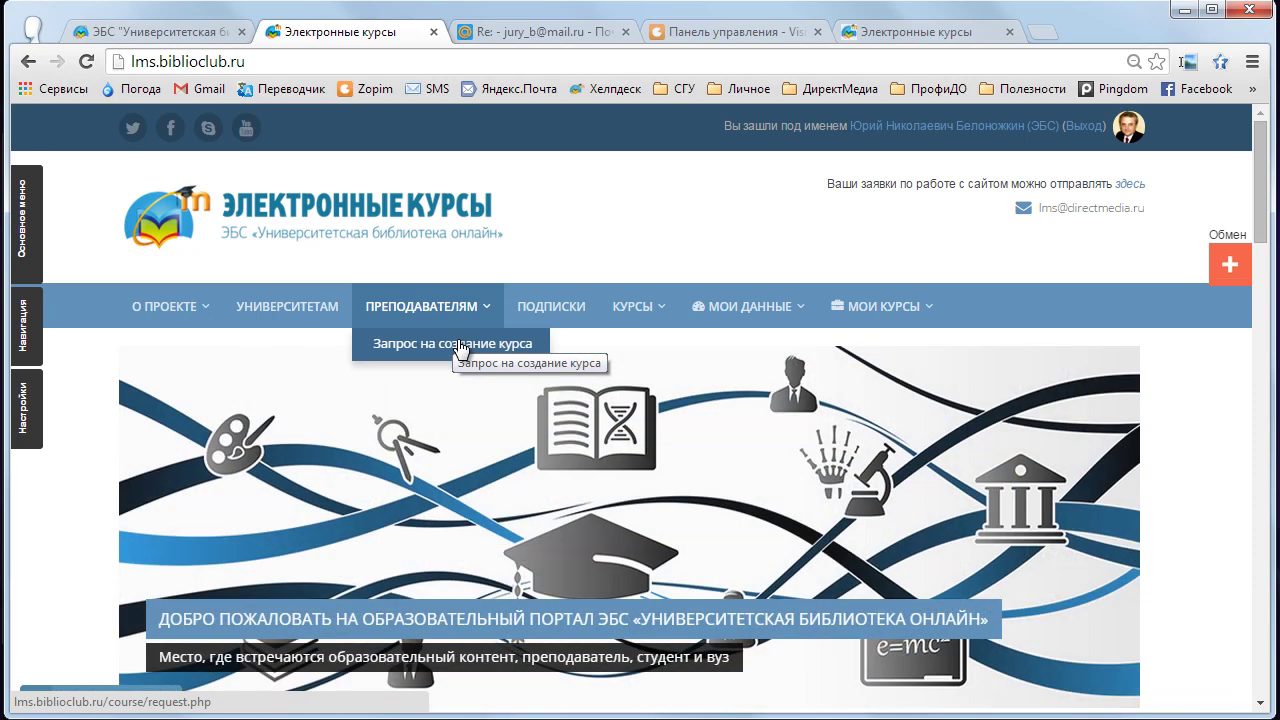
left_click(459, 344)
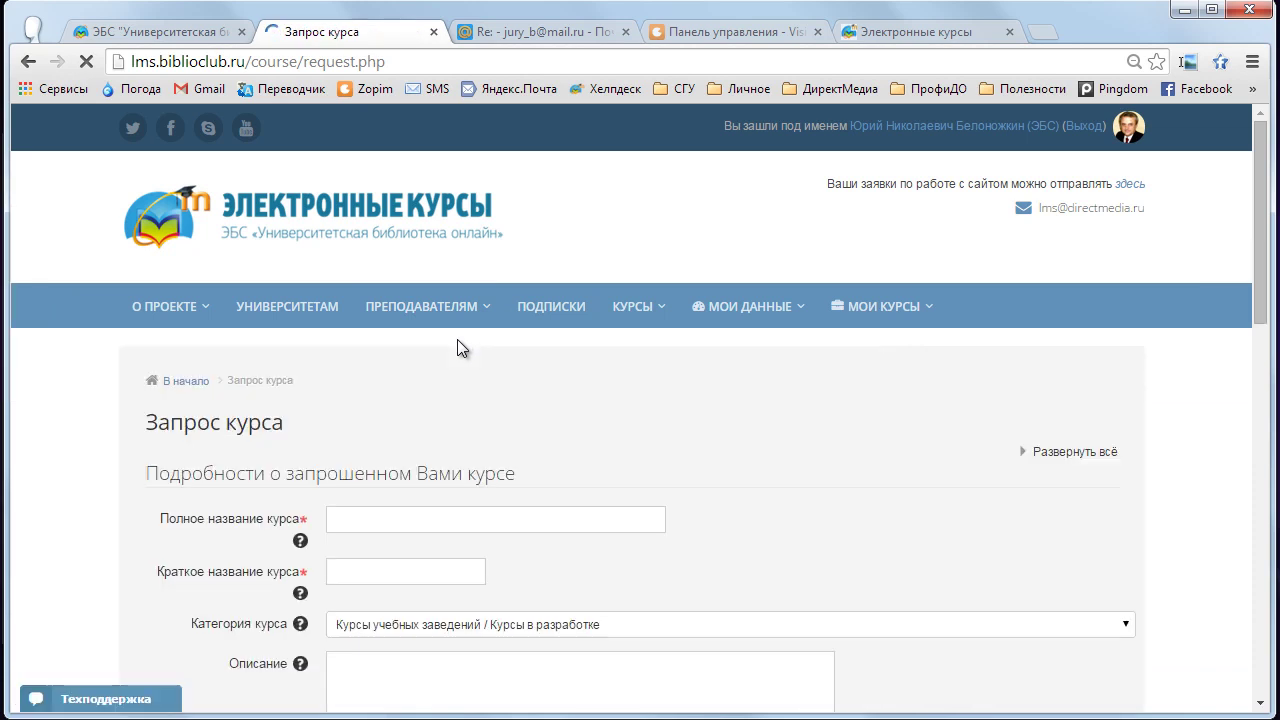
scroll(573, 415, "down", 2)
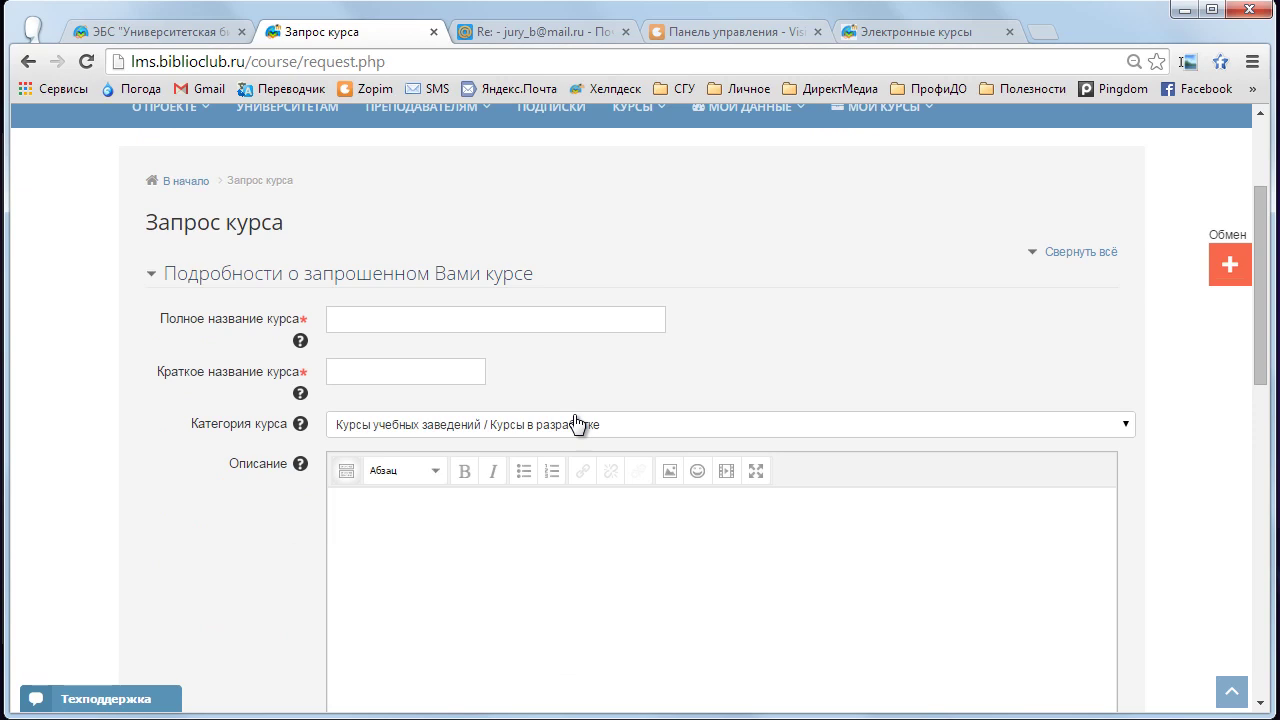
left_click(313, 317)
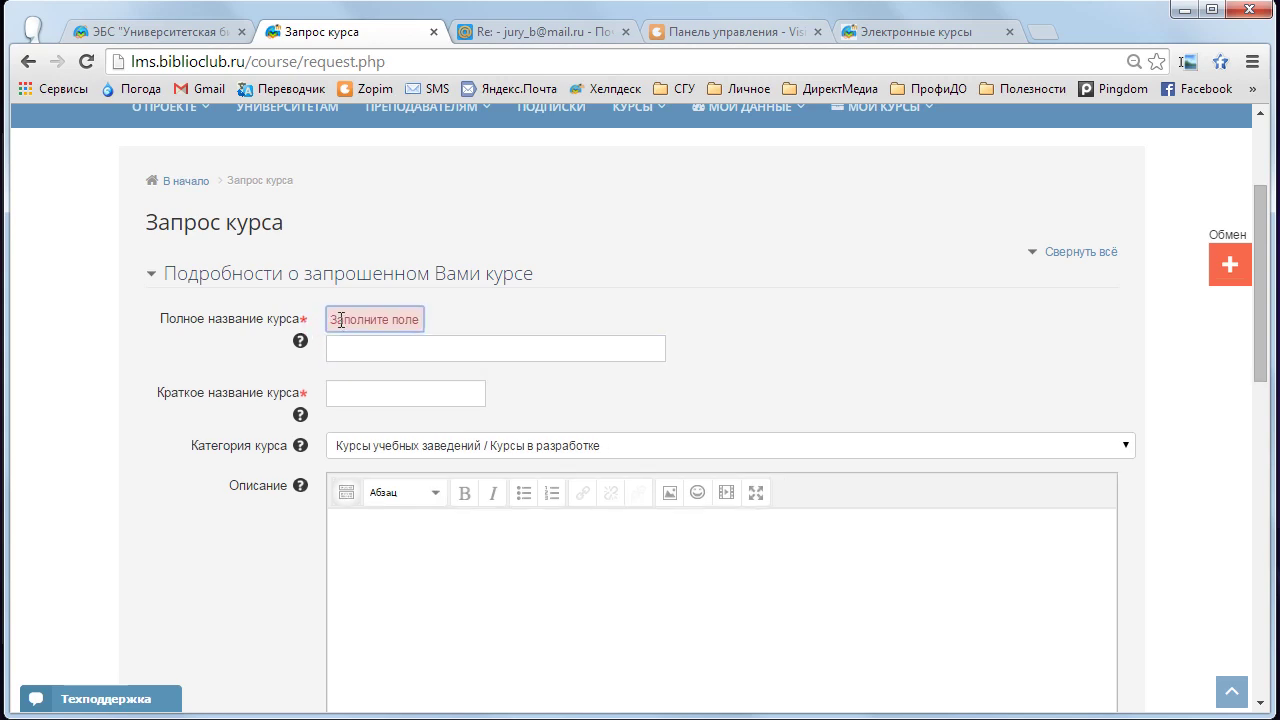
left_click(345, 343)
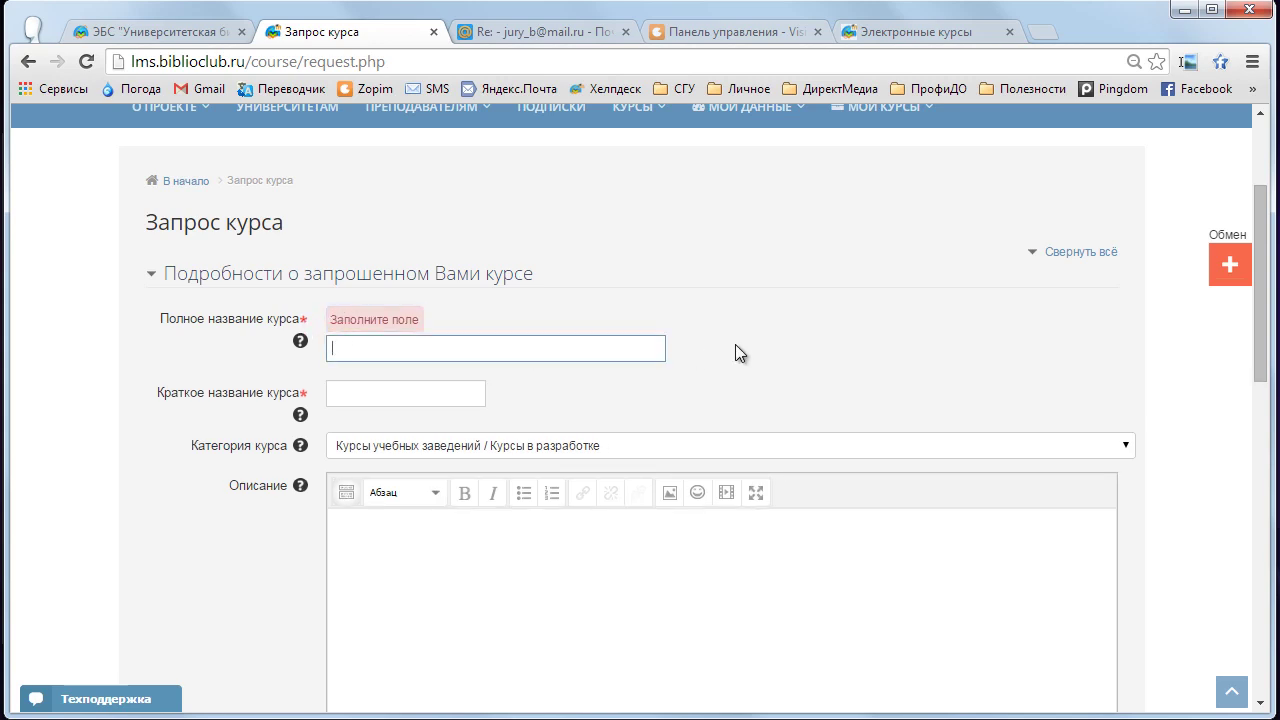
scroll(737, 348, "down", 1)
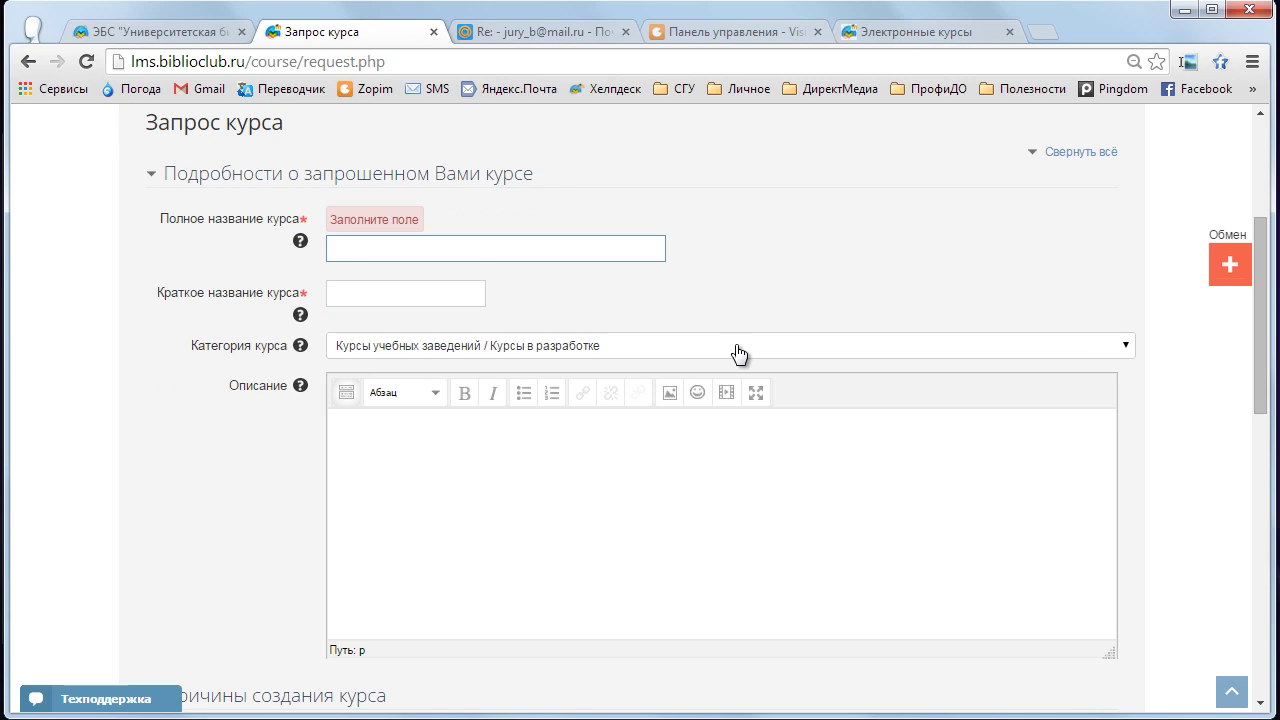
type("Экономика")
scroll(670, 337, "up", 3)
scroll(667, 329, "down", 2)
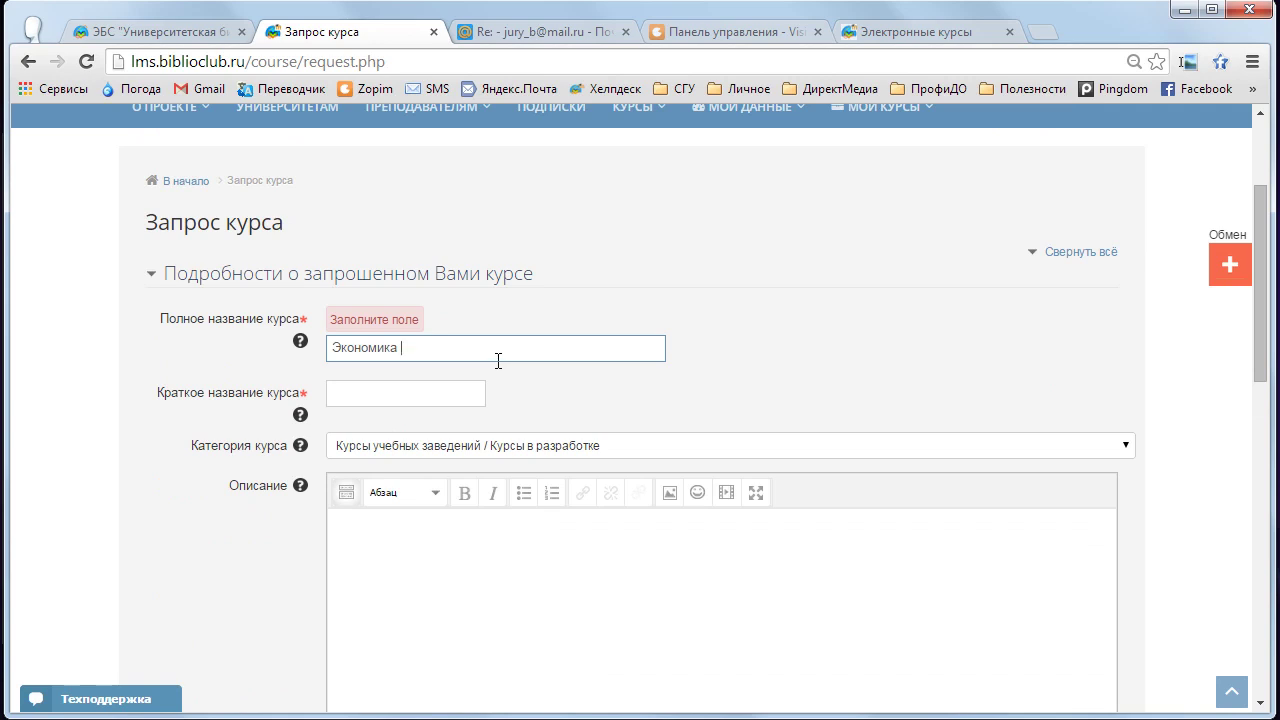
- Copy the full course name into the Краткое название field
double_click(389, 348)
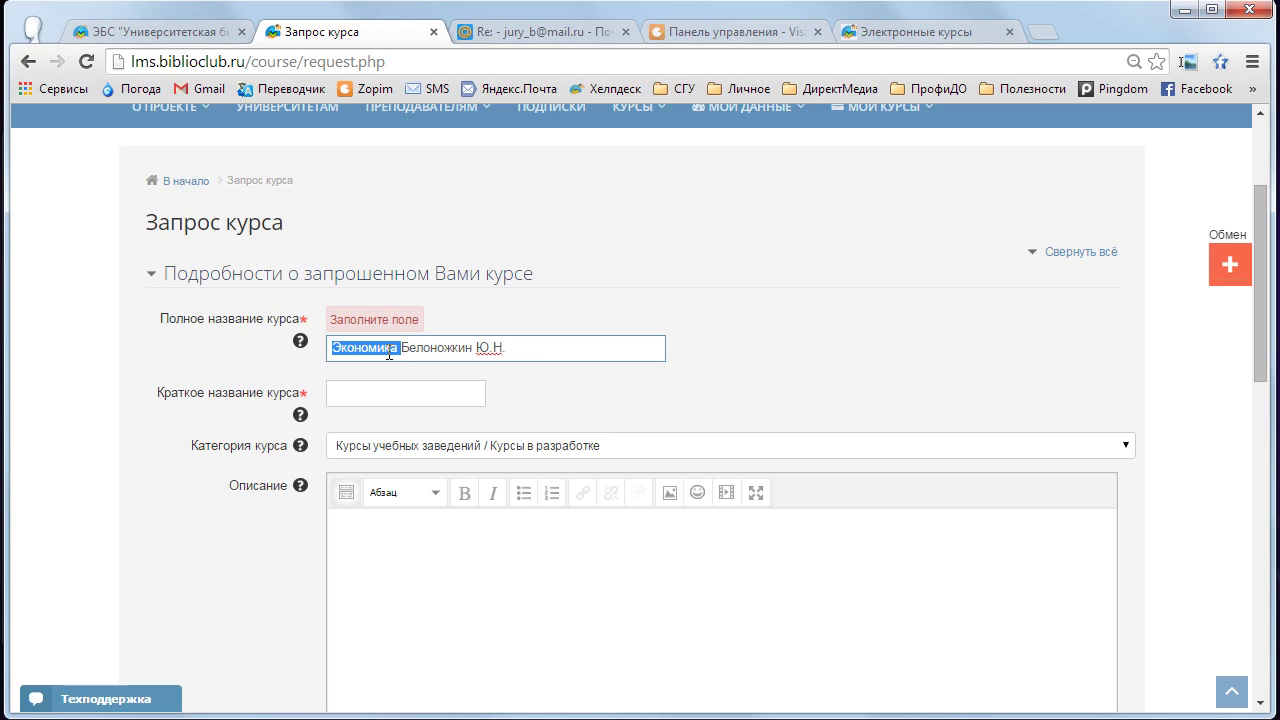
key("ctrl+a")
key("ctrl+c")
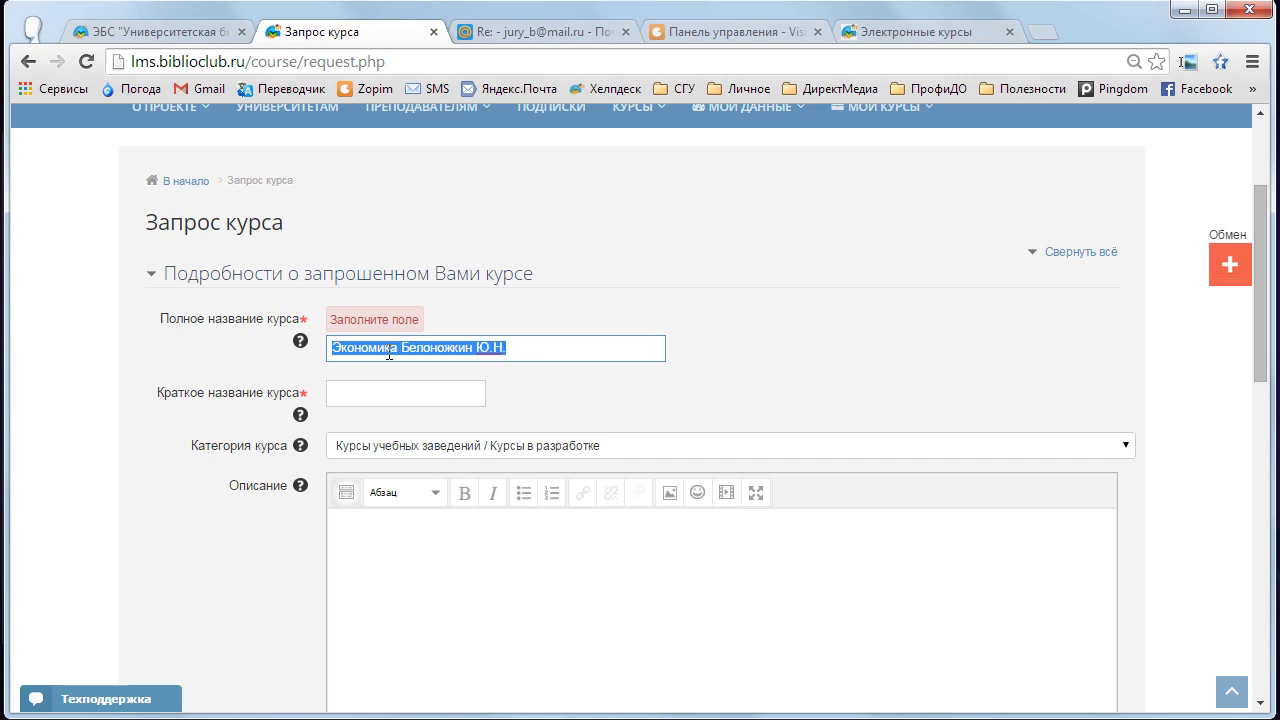
key("Tab")
key("ctrl+v")
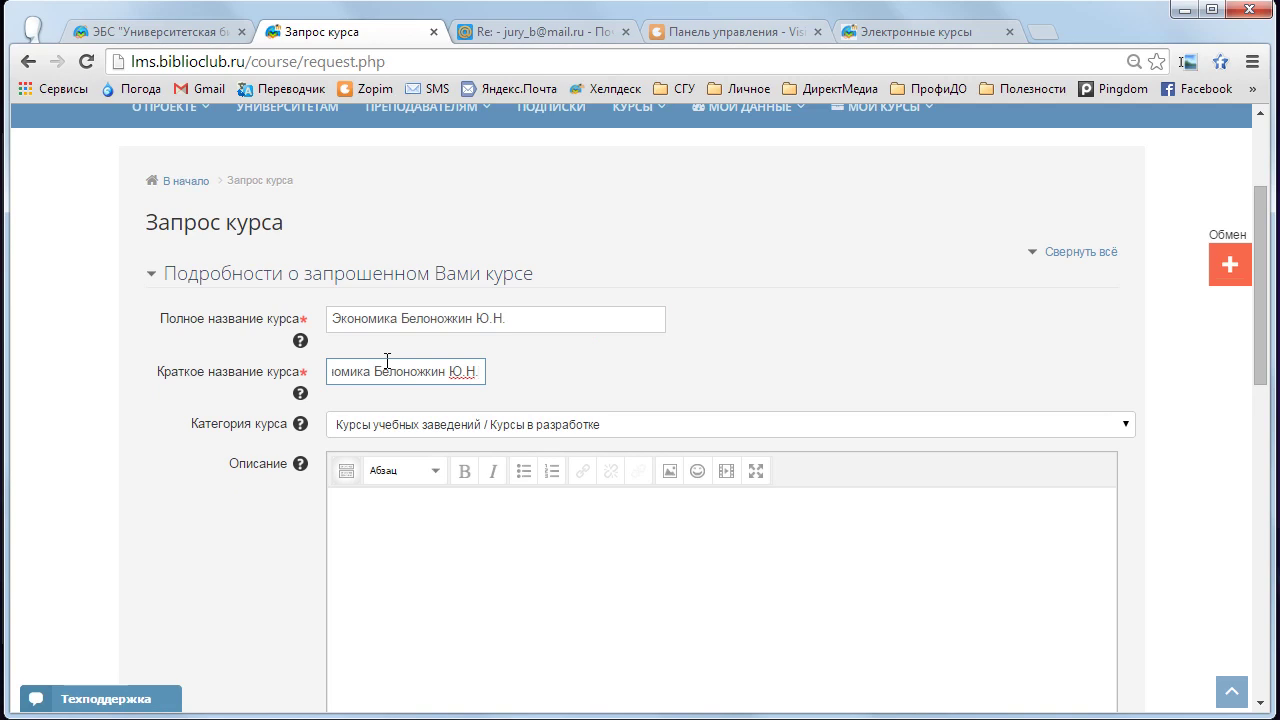
scroll(387, 360, "down", 2)
left_click(460, 371)
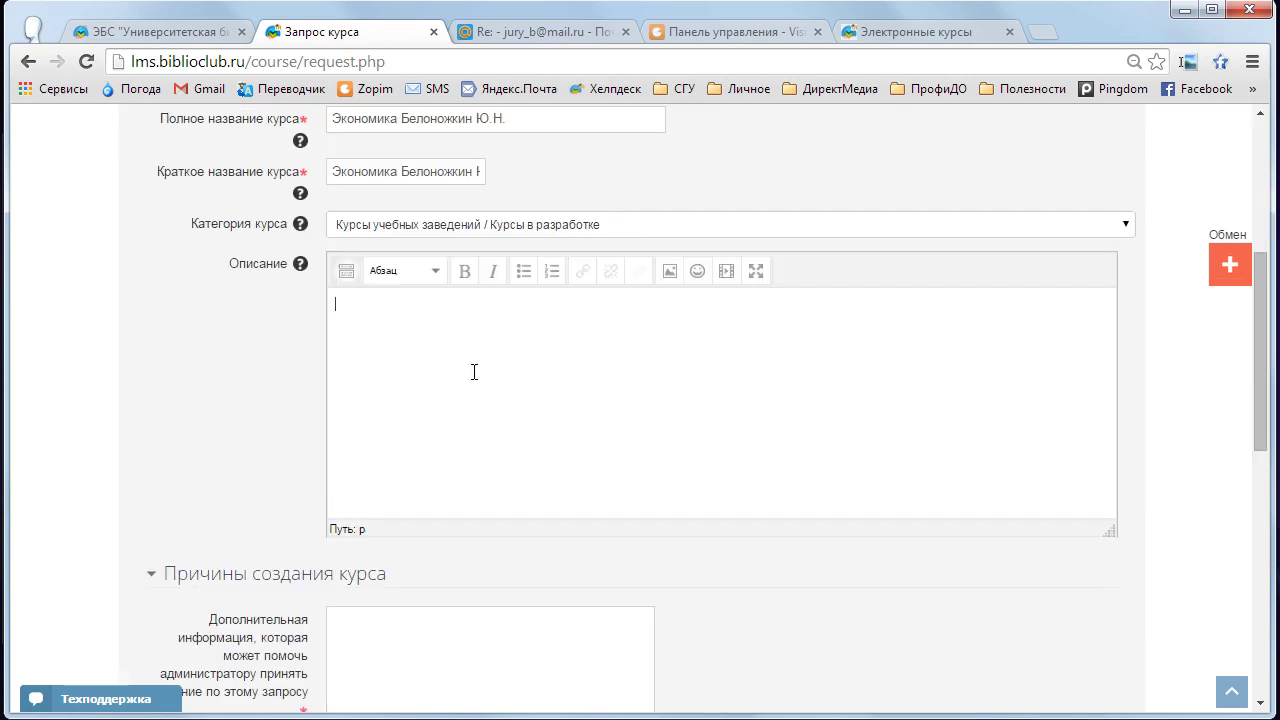
- Enter the description 'Курс предназначен для поддержки обучения студентов ....', fixing the typo
type("Курс предназначен для ")
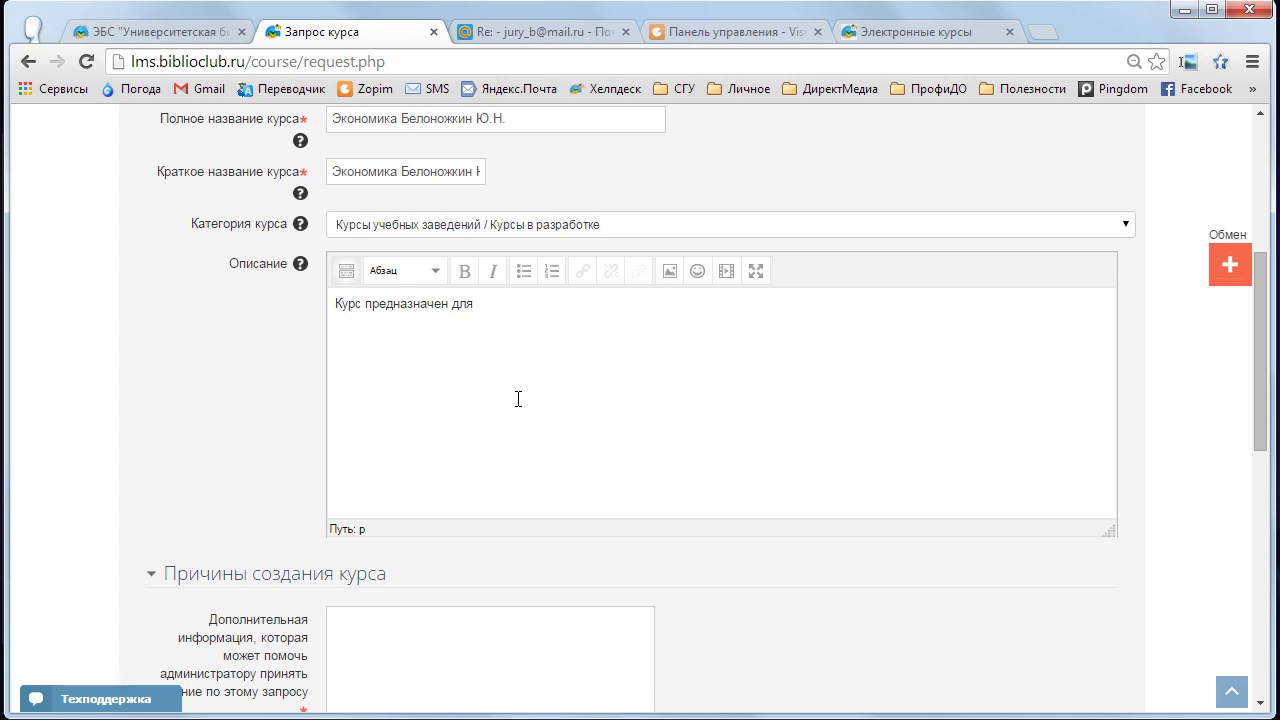
type("поддержки обучени")
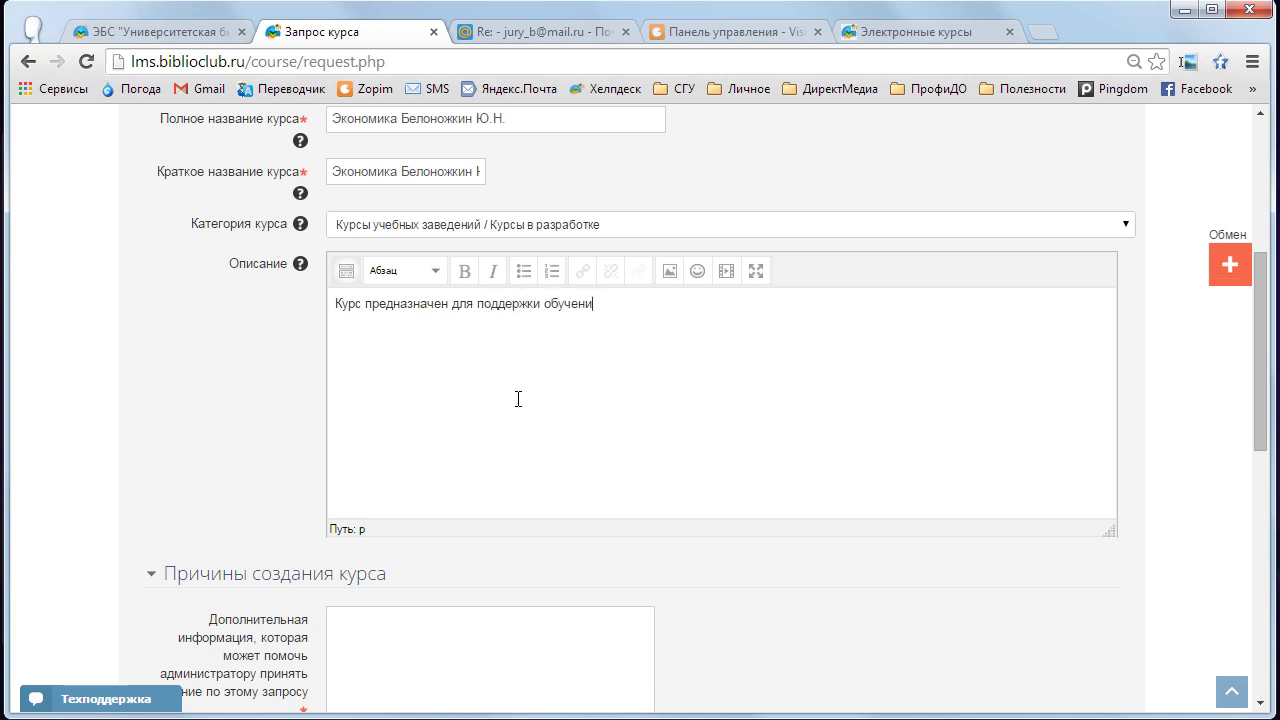
type("е студентов ....")
left_click(601, 302)
key("BackSpace")
type("я")
- Give the reason 'Для обучения моих студентов' and submit the course request
scroll(200, 580, "down", 3)
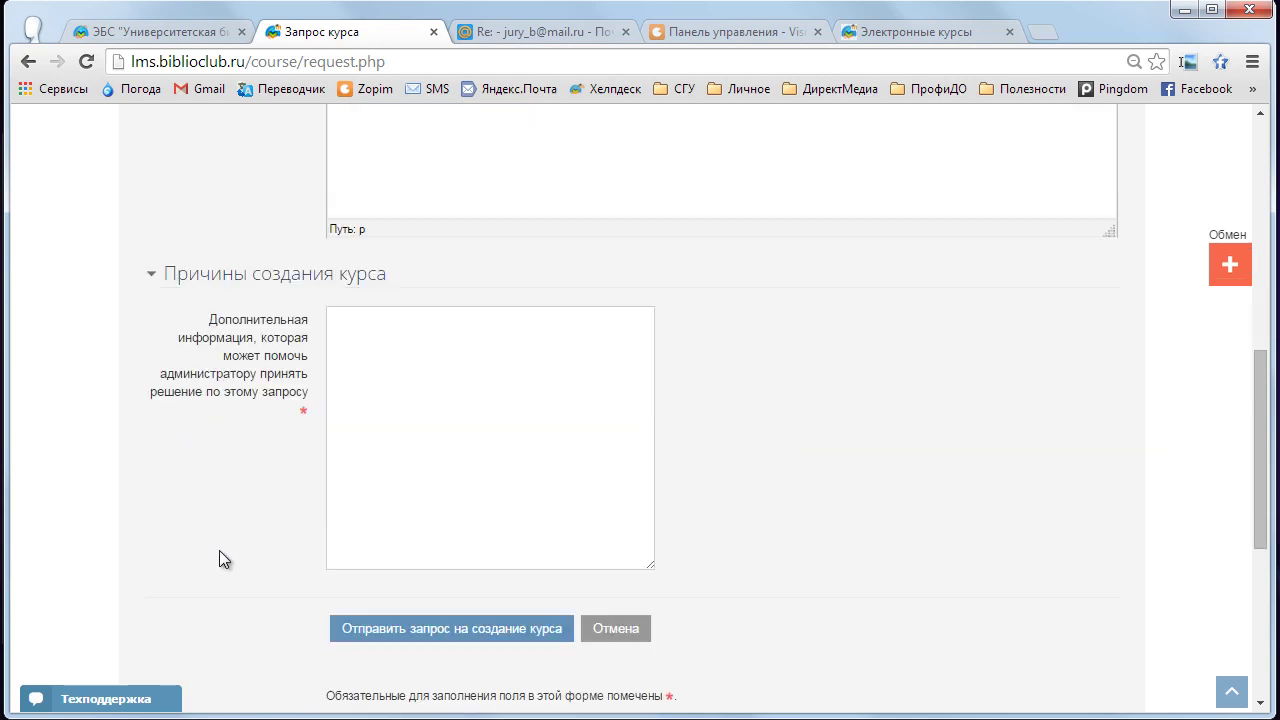
left_click(346, 355)
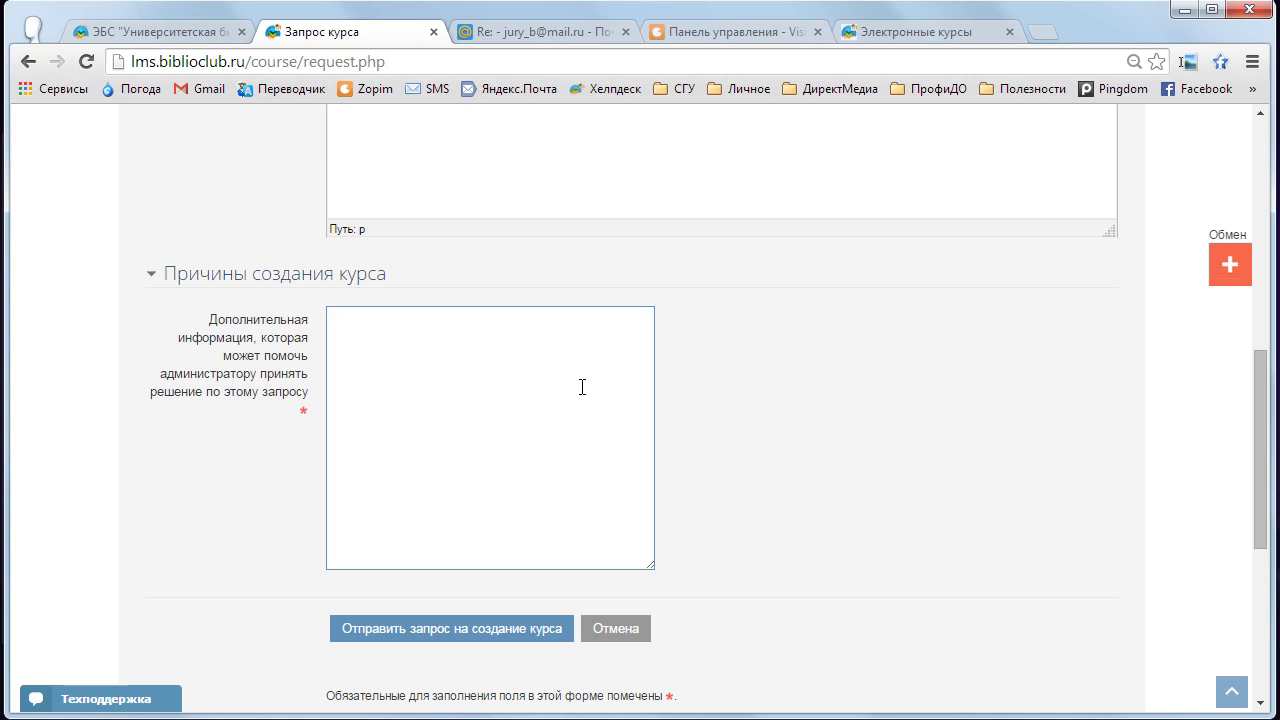
type("Для обучения моих стдентов")
key("BackSpace")
key("BackSpace")
type("ов")
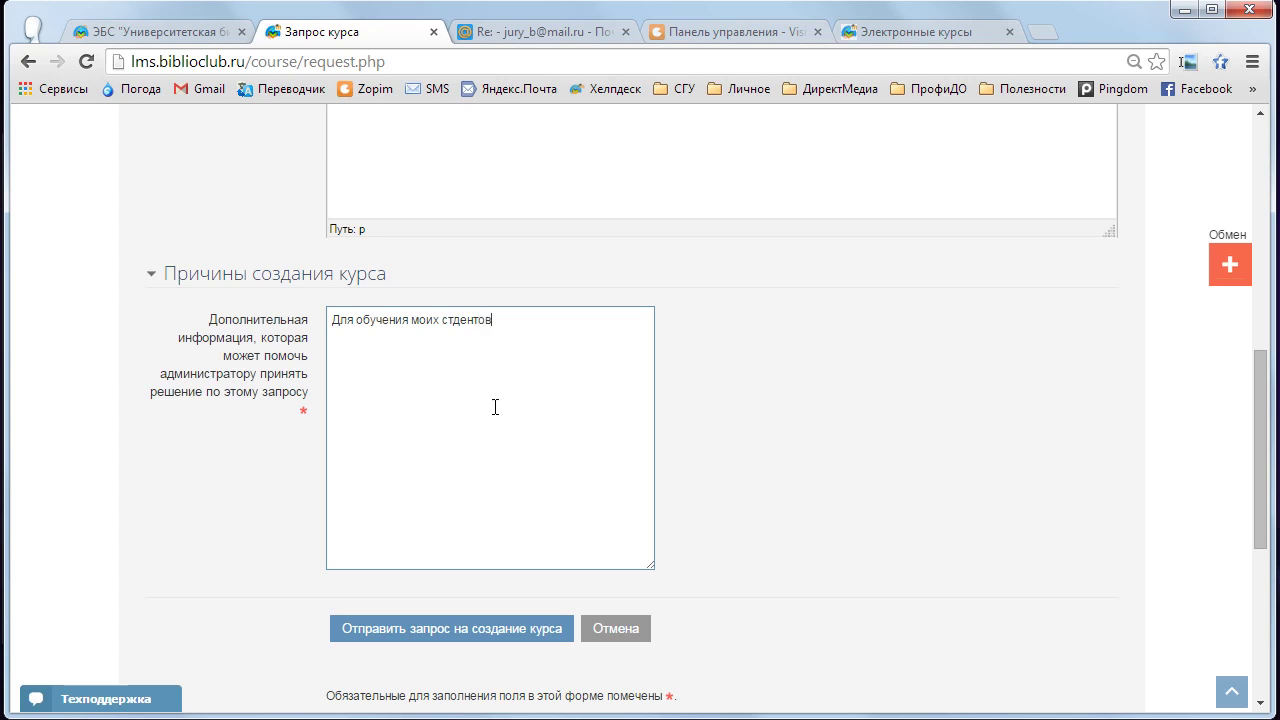
scroll(492, 402, "down", 1)
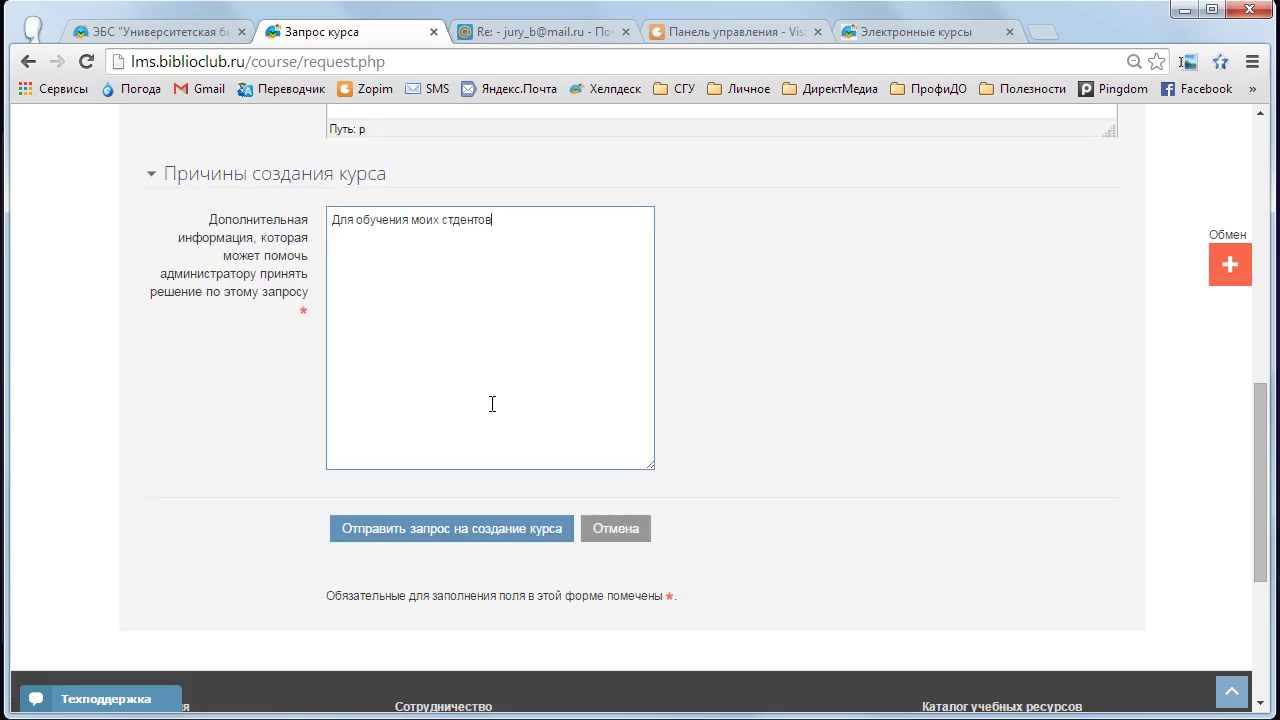
left_click(490, 536)
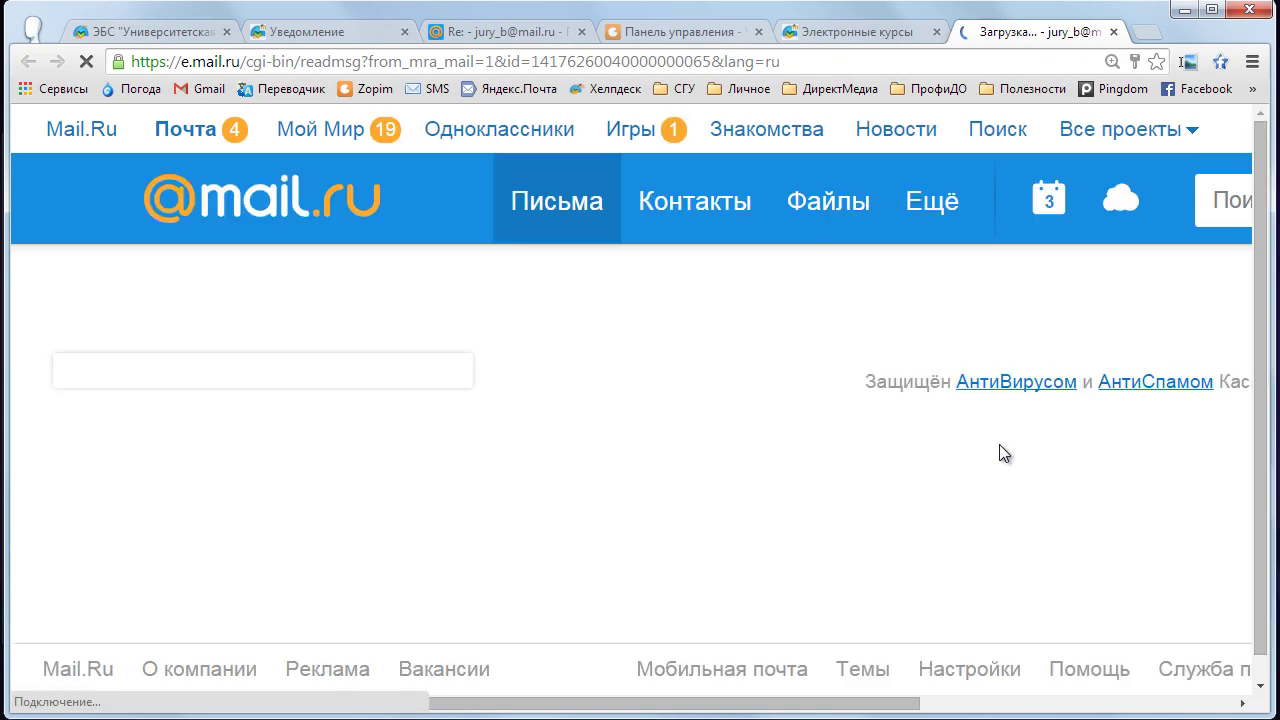
- Follow the pending.php link in the Запрос курса e-mail to the requests awaiting approval
scroll(998, 447, "down", 2)
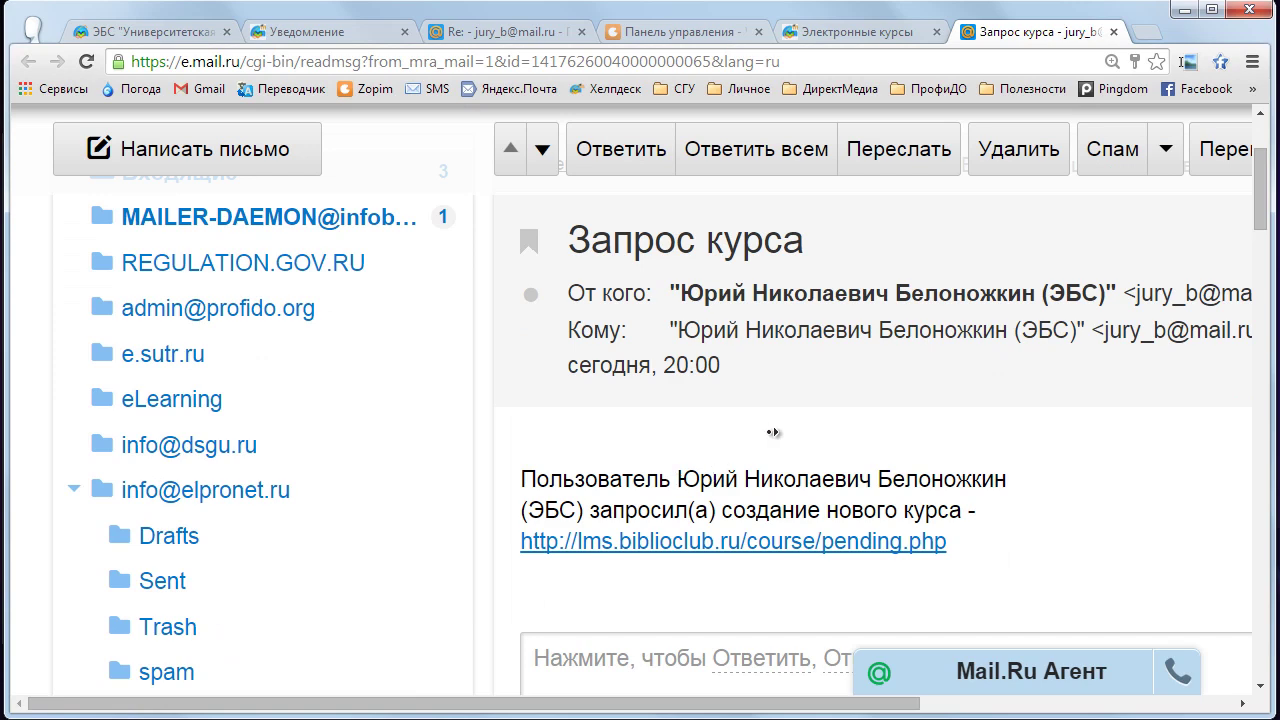
scroll(781, 432, "right", 2)
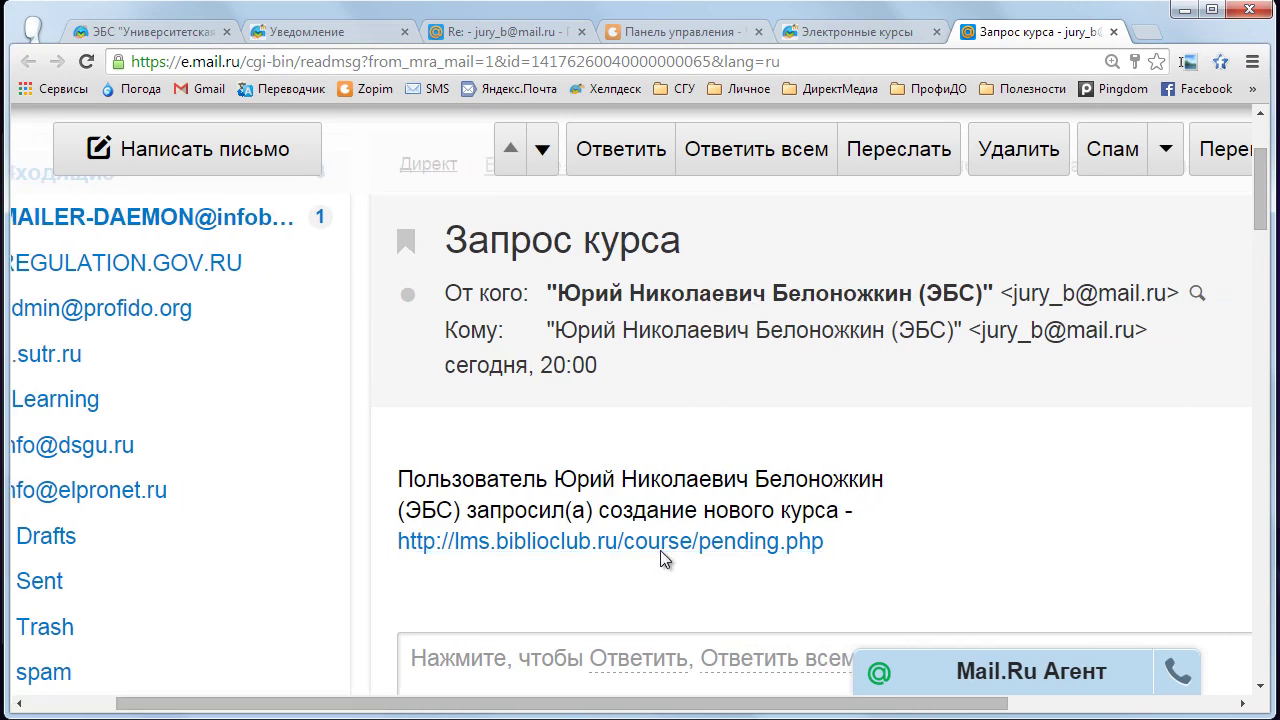
left_click(660, 550)
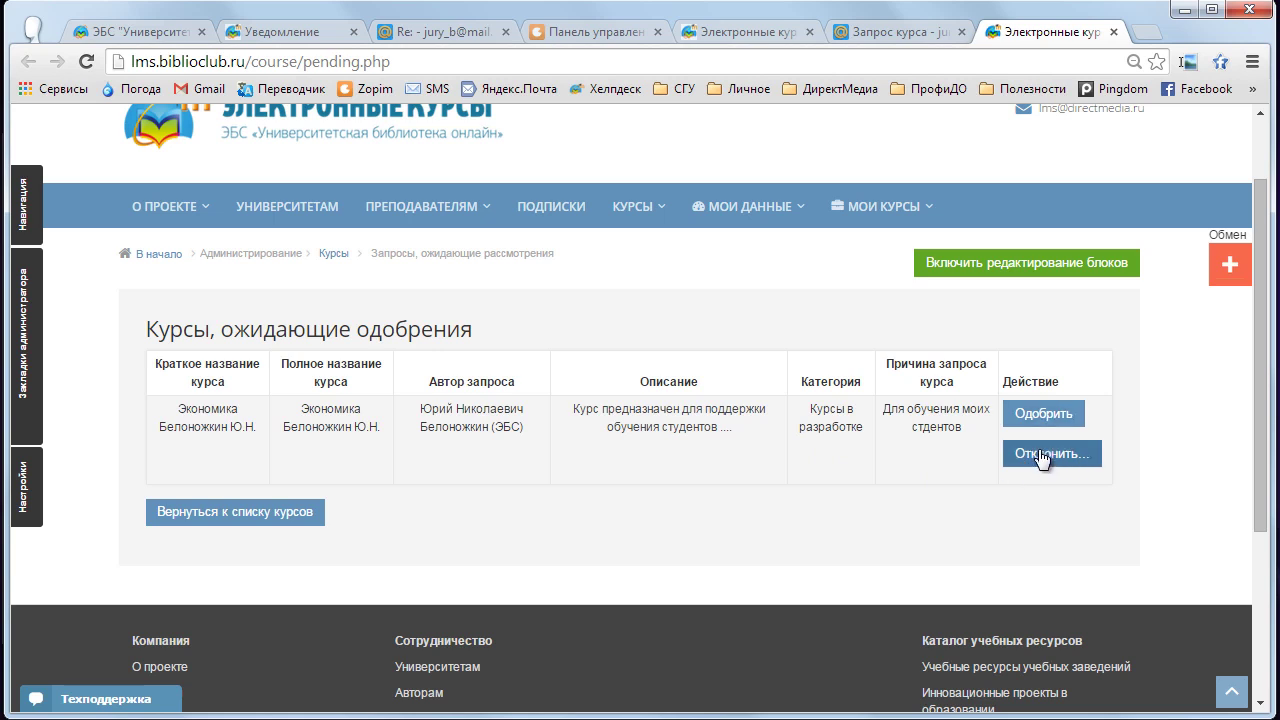
- Approve the Экономика request and open the new course via the approval e-mail's view.php link
left_click(1037, 424)
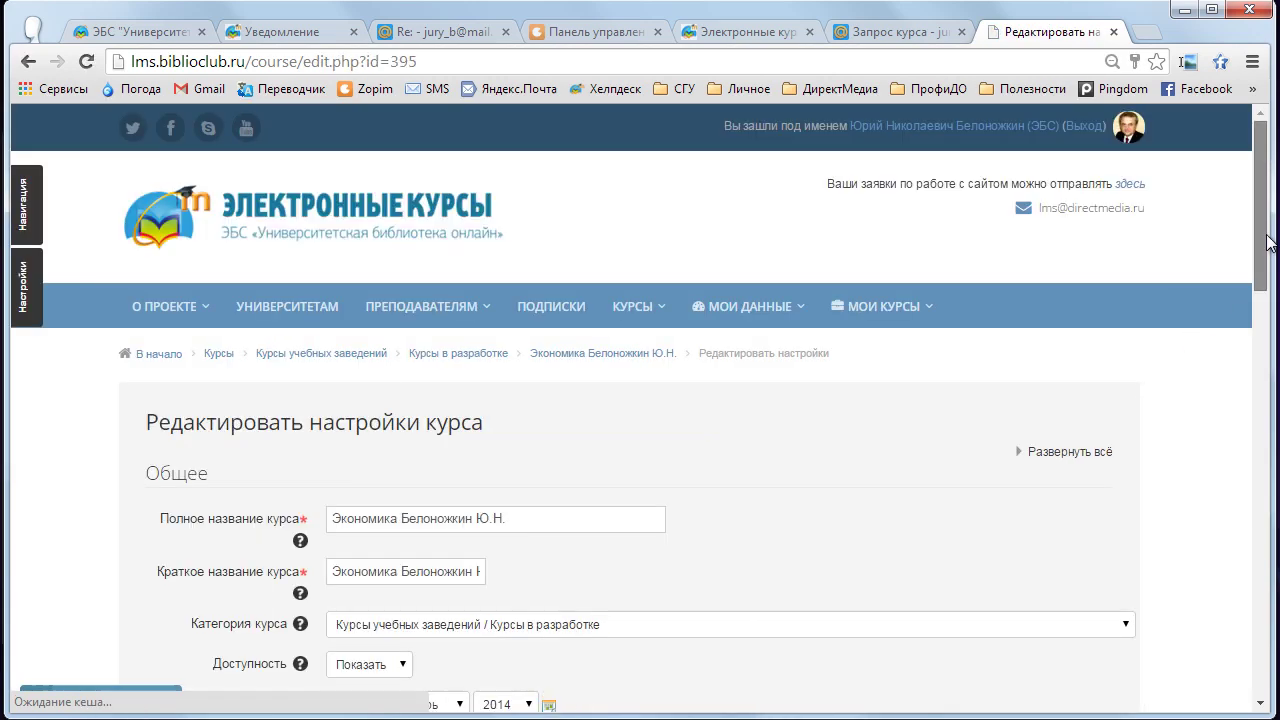
scroll(1247, 244, "down", 1)
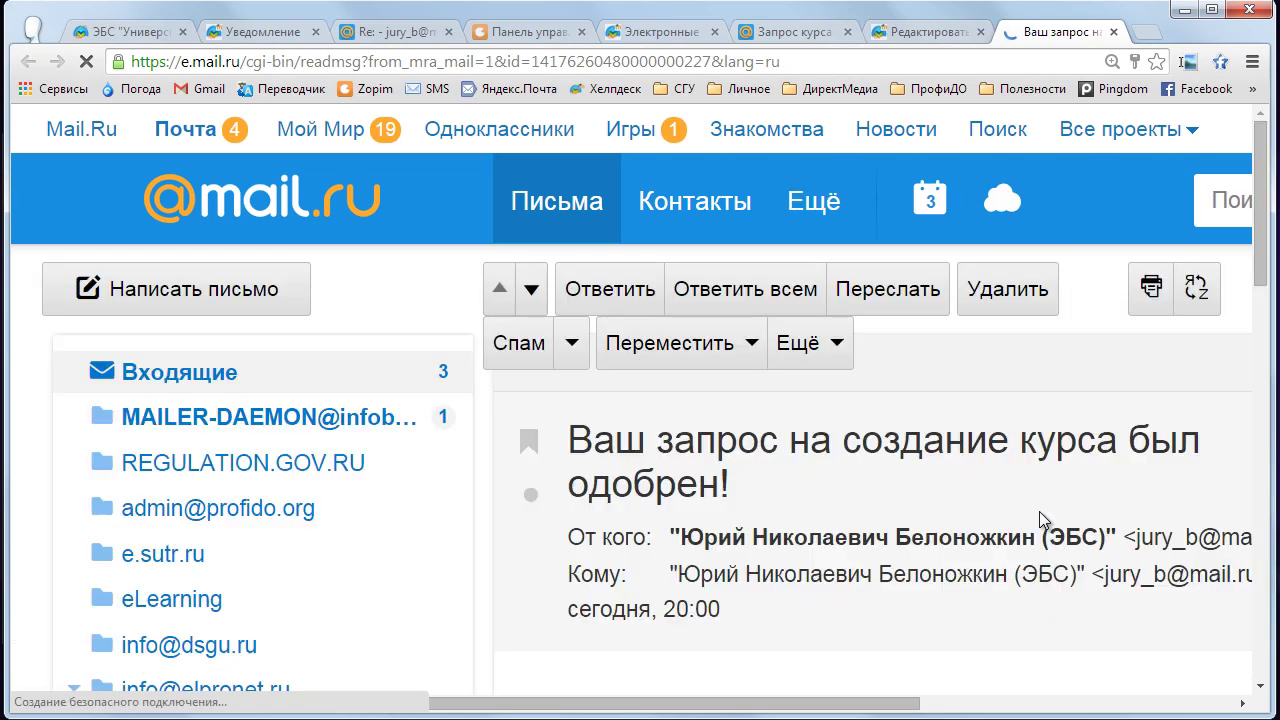
scroll(1039, 520, "down", 2)
scroll(1040, 521, "down", 1)
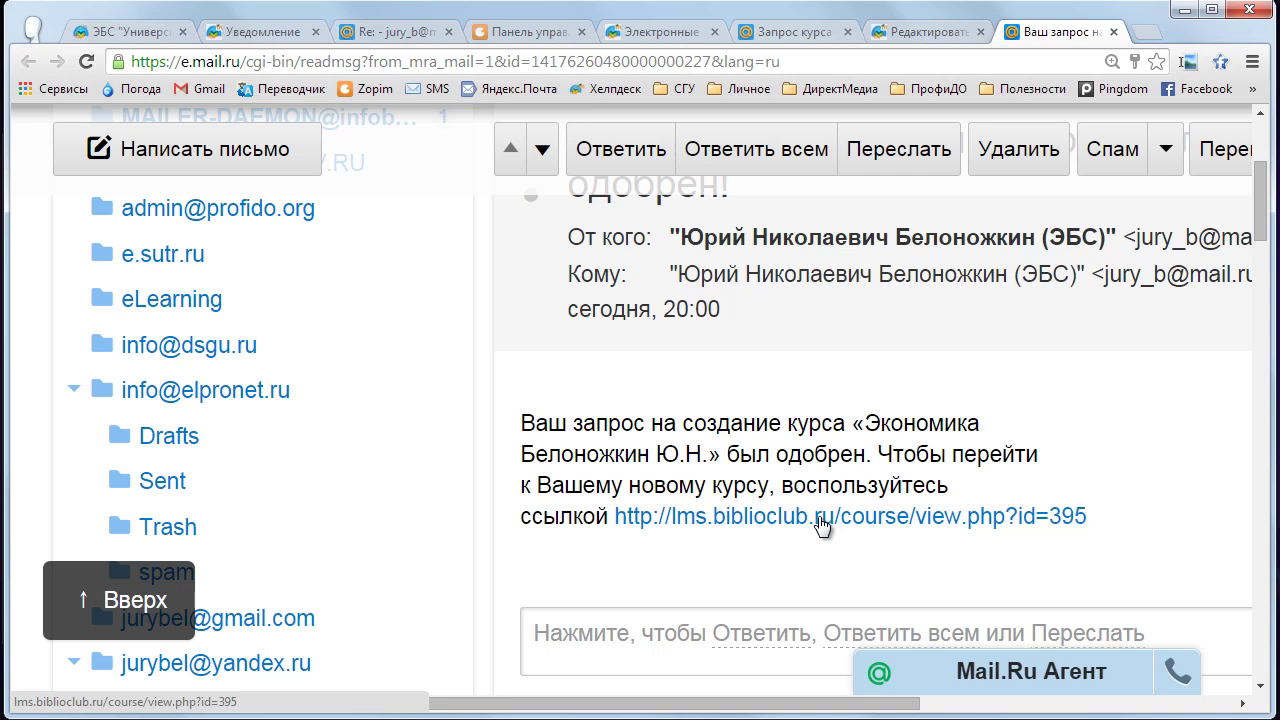
left_click(820, 525)
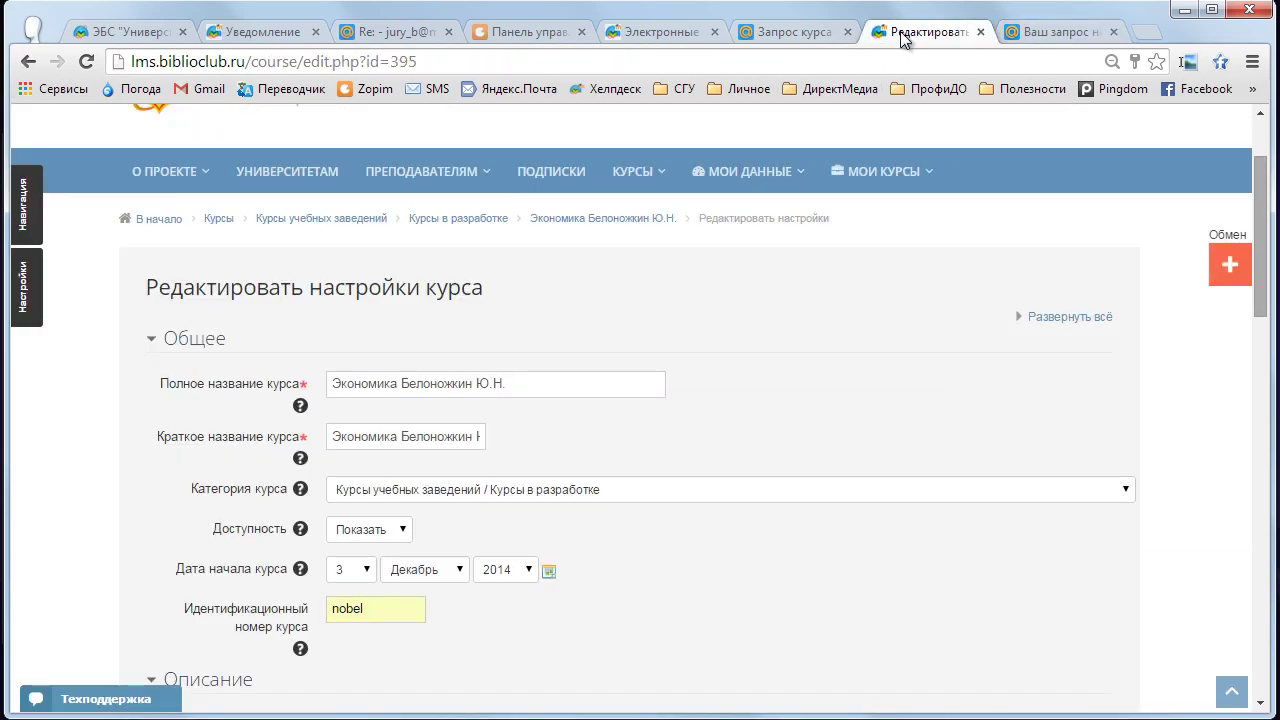
- Delete the course ID number value 'nobel' from the Экономика settings
scroll(659, 409, "down", 2)
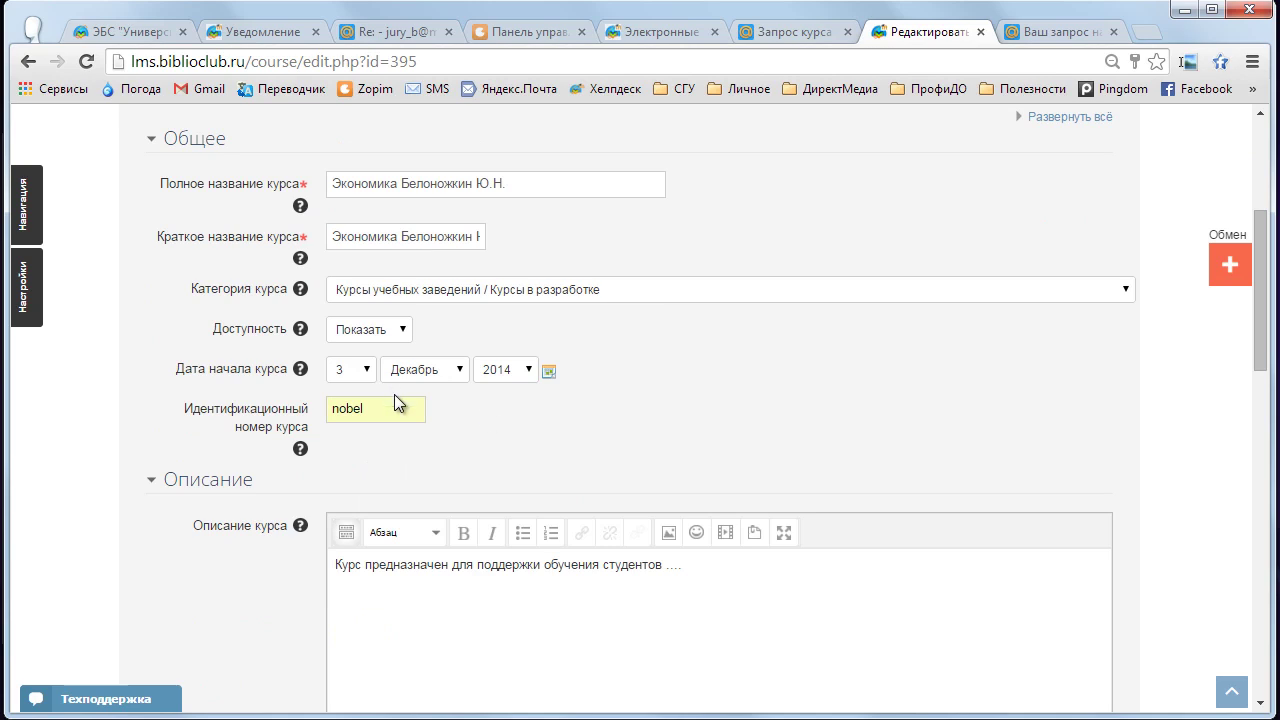
double_click(366, 408)
key("BackSpace")
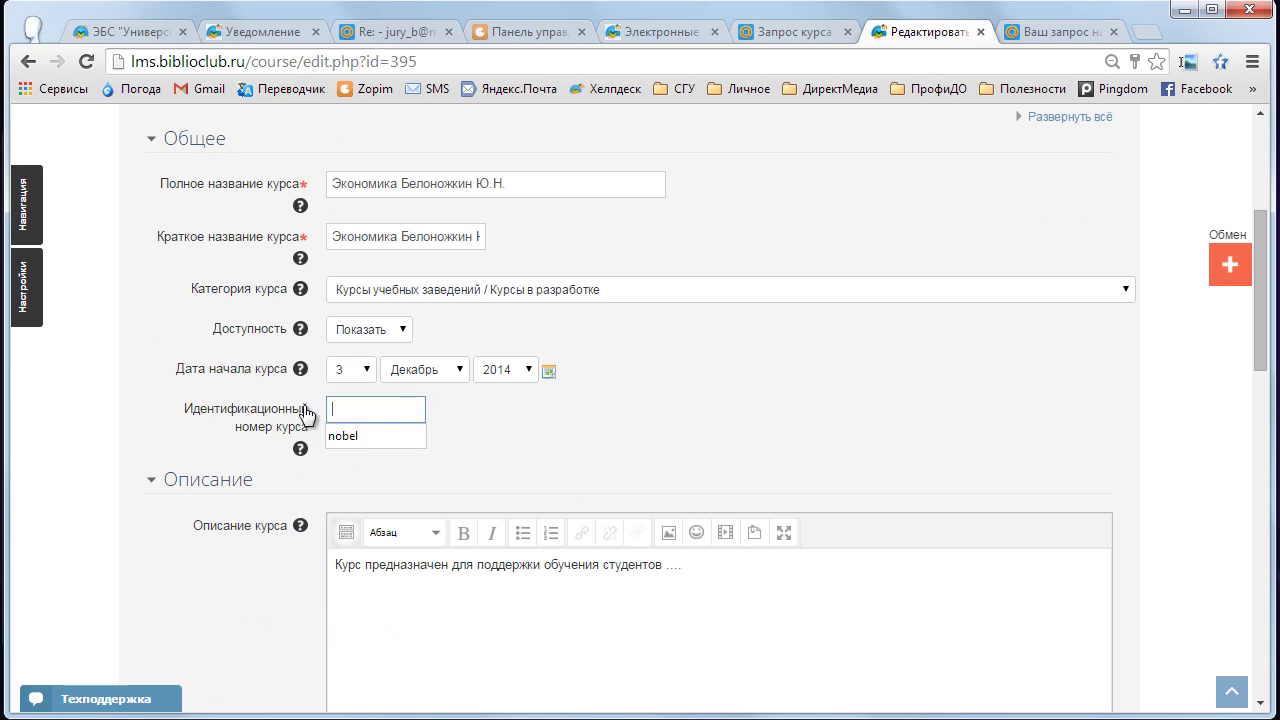
scroll(238, 508, "down", 3)
scroll(238, 498, "down", 5)
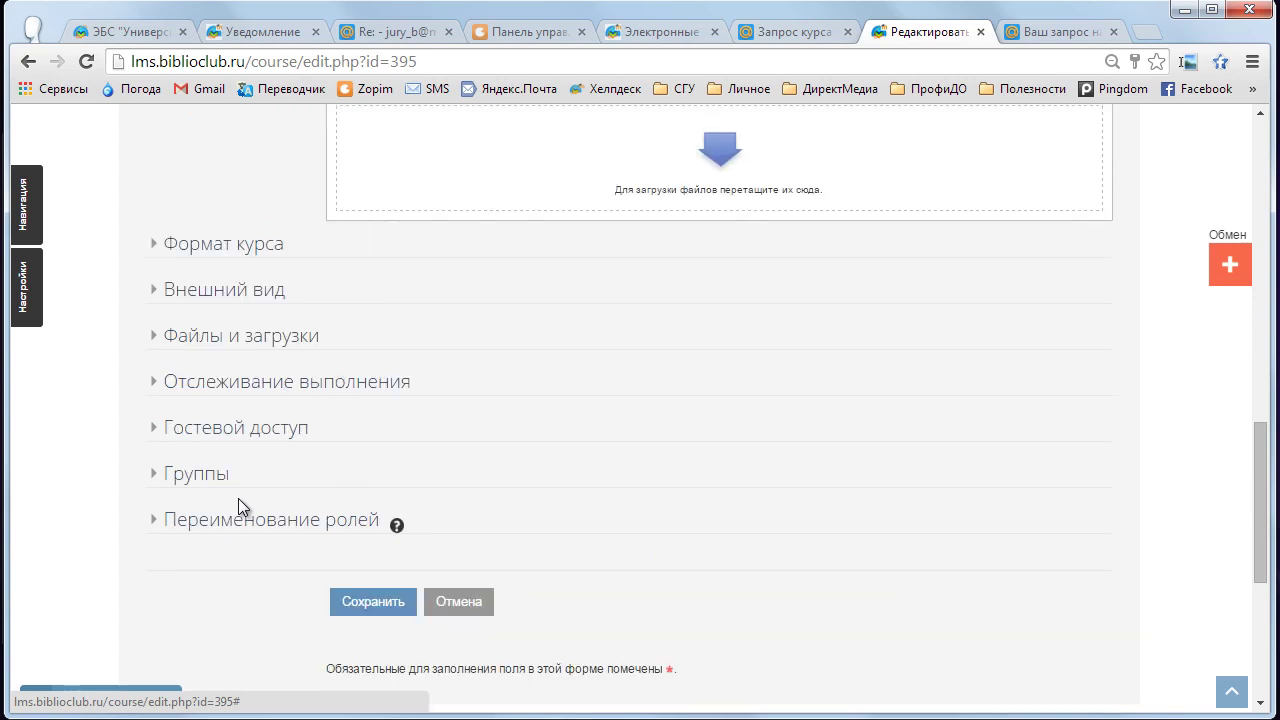
- Set Разрешить гостевой доступ to Нет under Гостевой доступ and save the settings
left_click(151, 427)
scroll(136, 486, "down", 1)
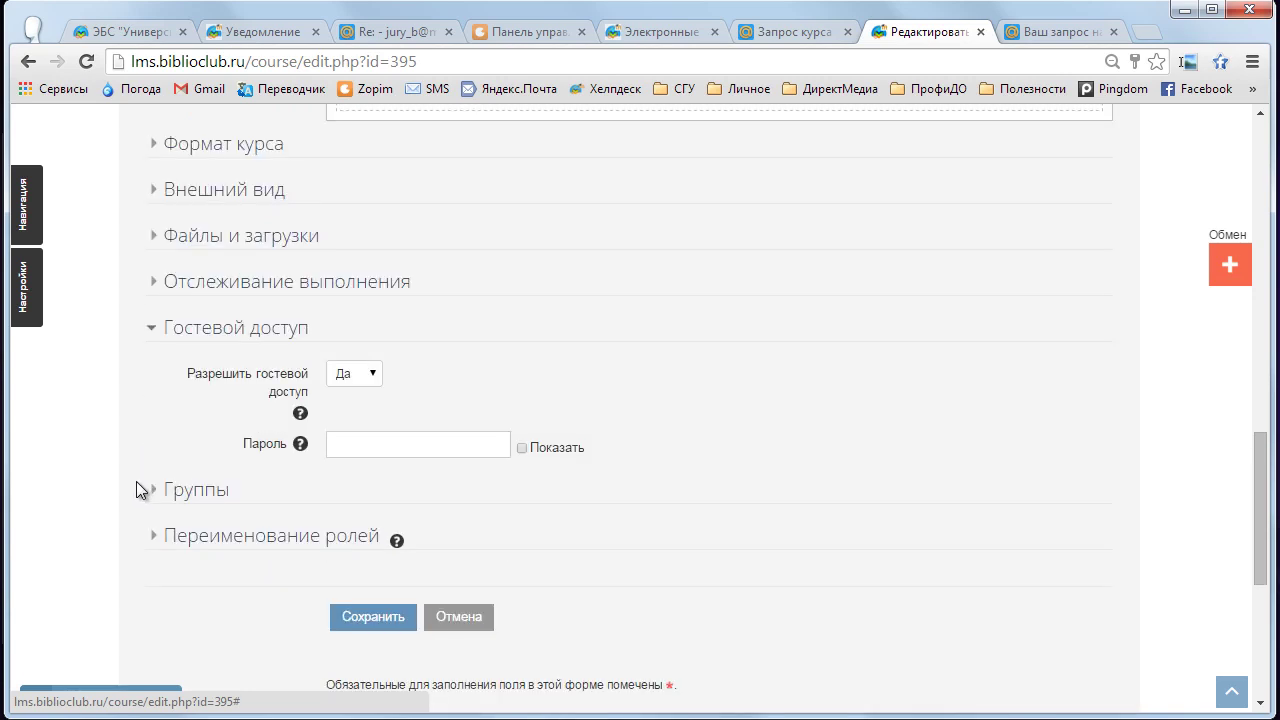
left_click(373, 376)
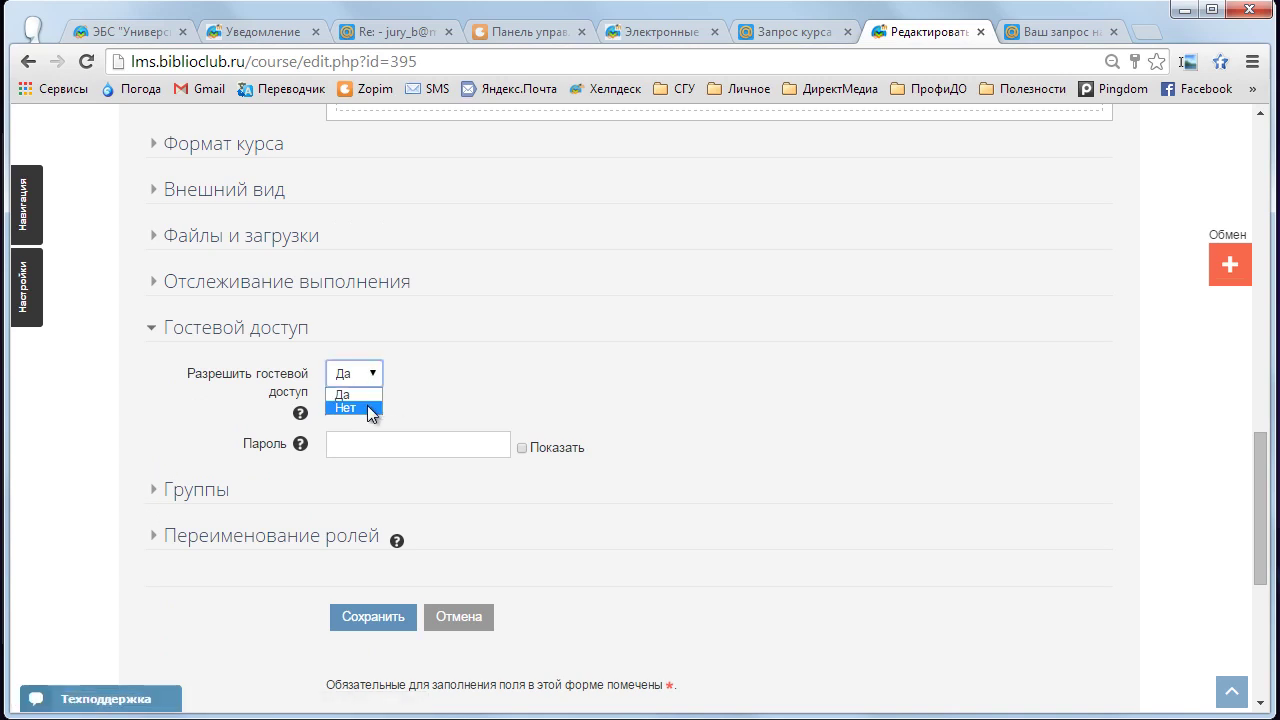
left_click(367, 408)
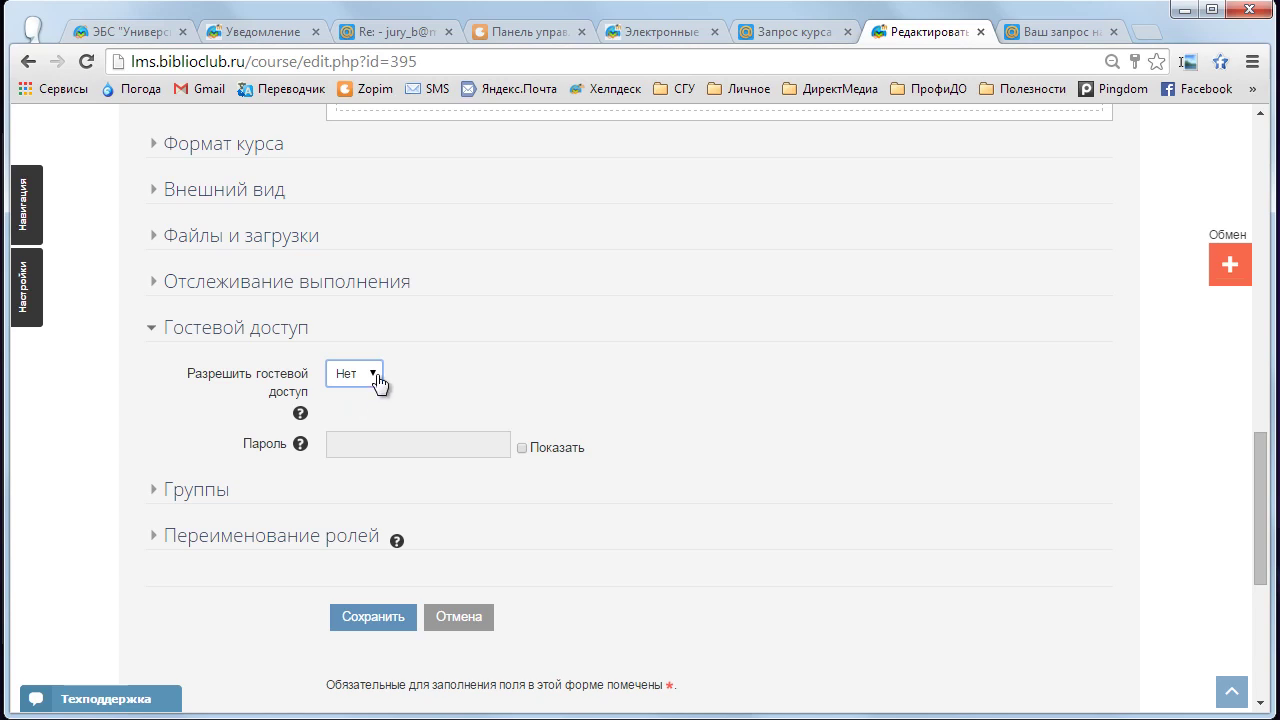
left_click(378, 383)
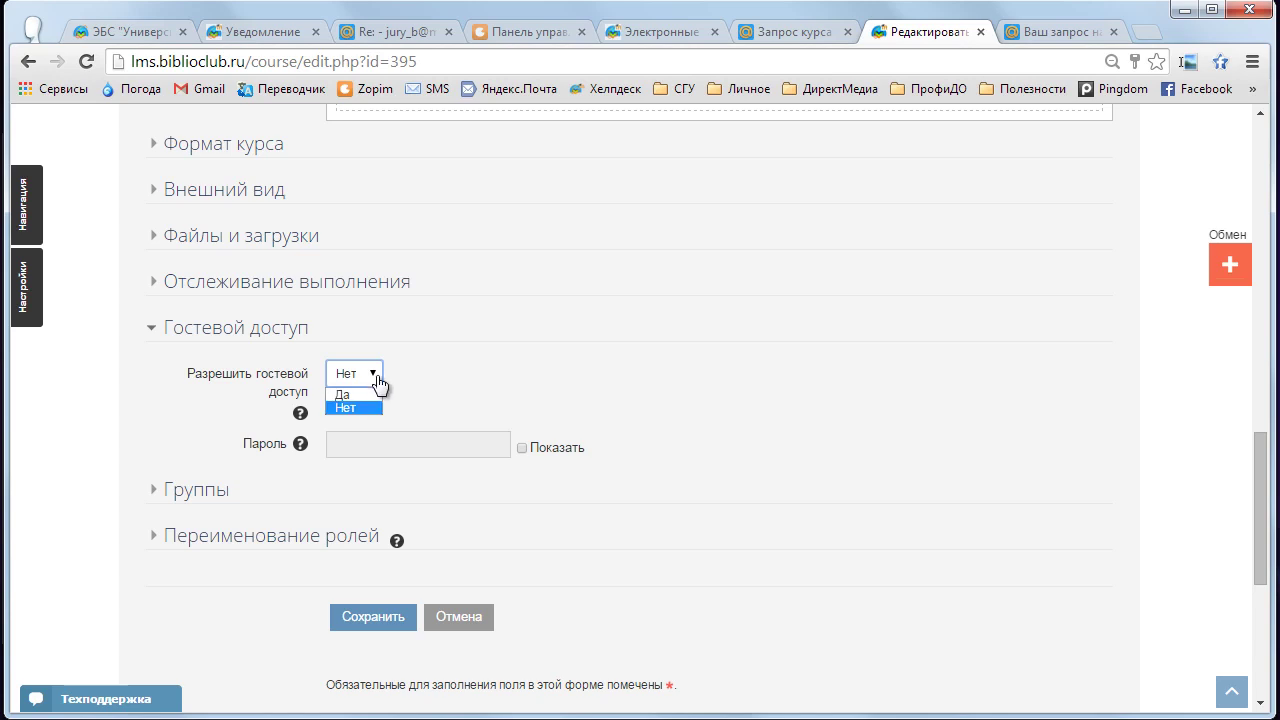
left_click(367, 406)
left_click(372, 376)
left_click(367, 395)
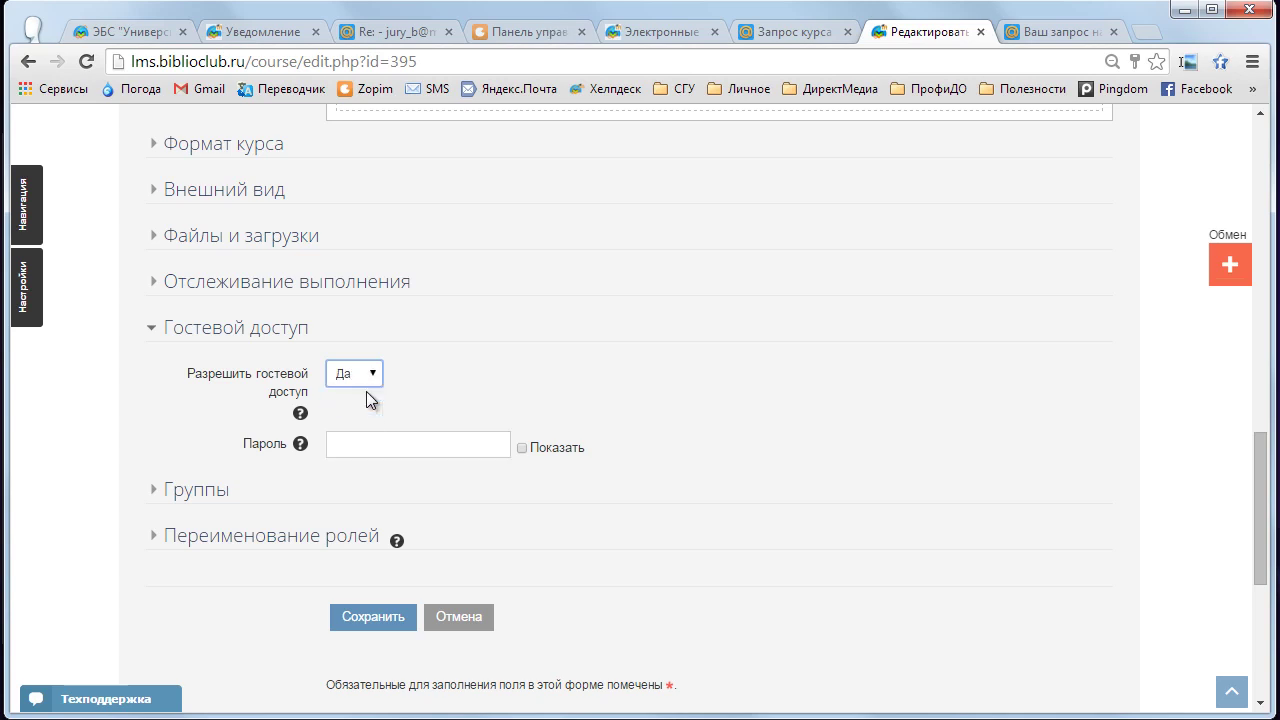
left_click(376, 375)
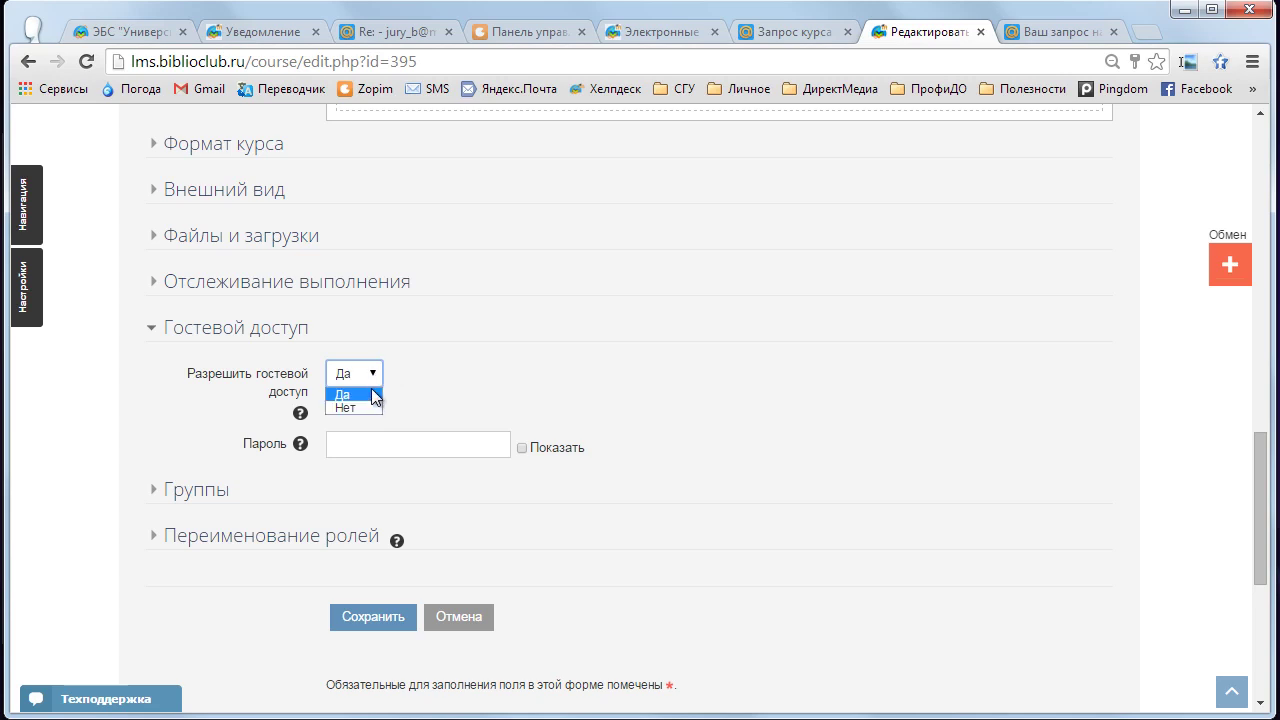
left_click(370, 405)
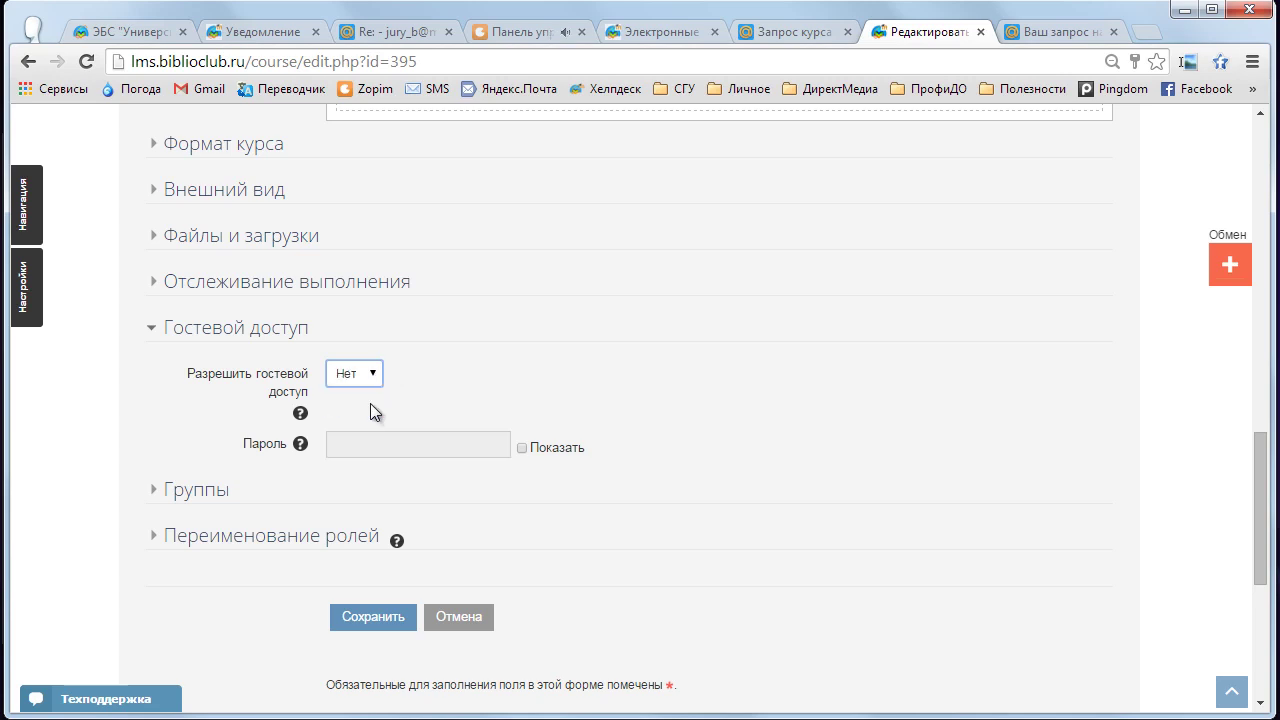
left_click(165, 407)
scroll(160, 431, "down", 1)
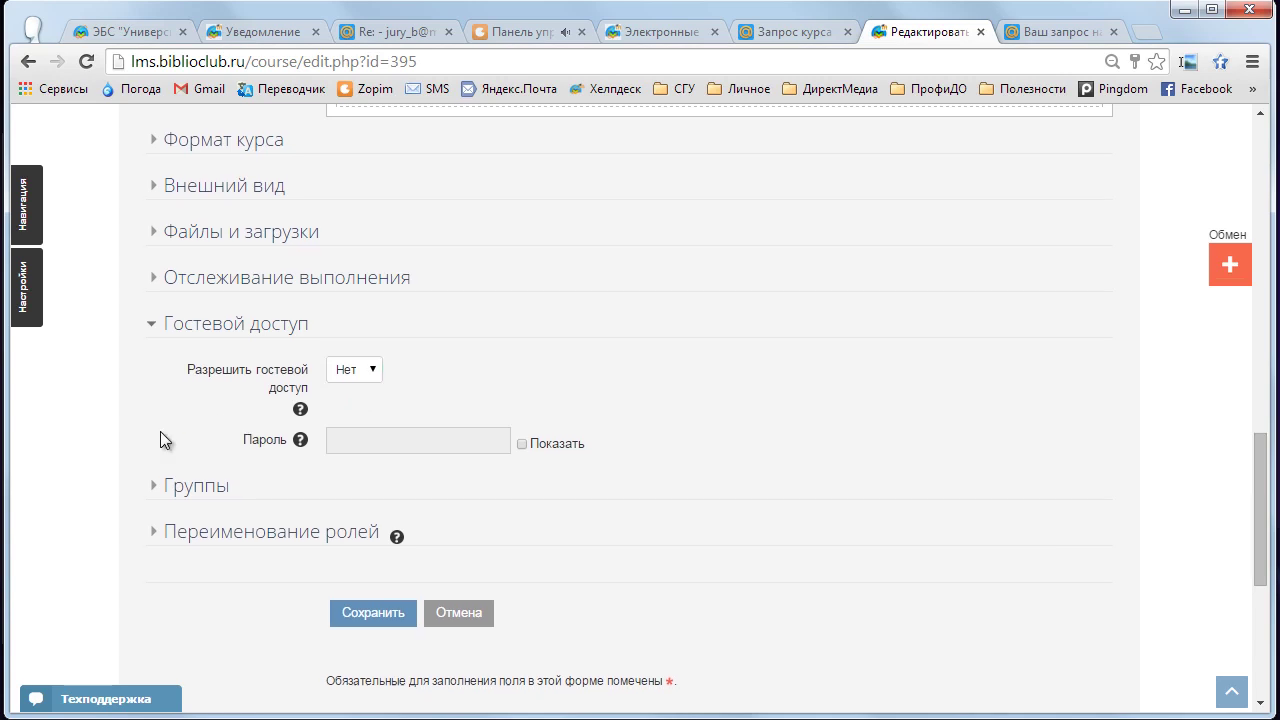
left_click(374, 613)
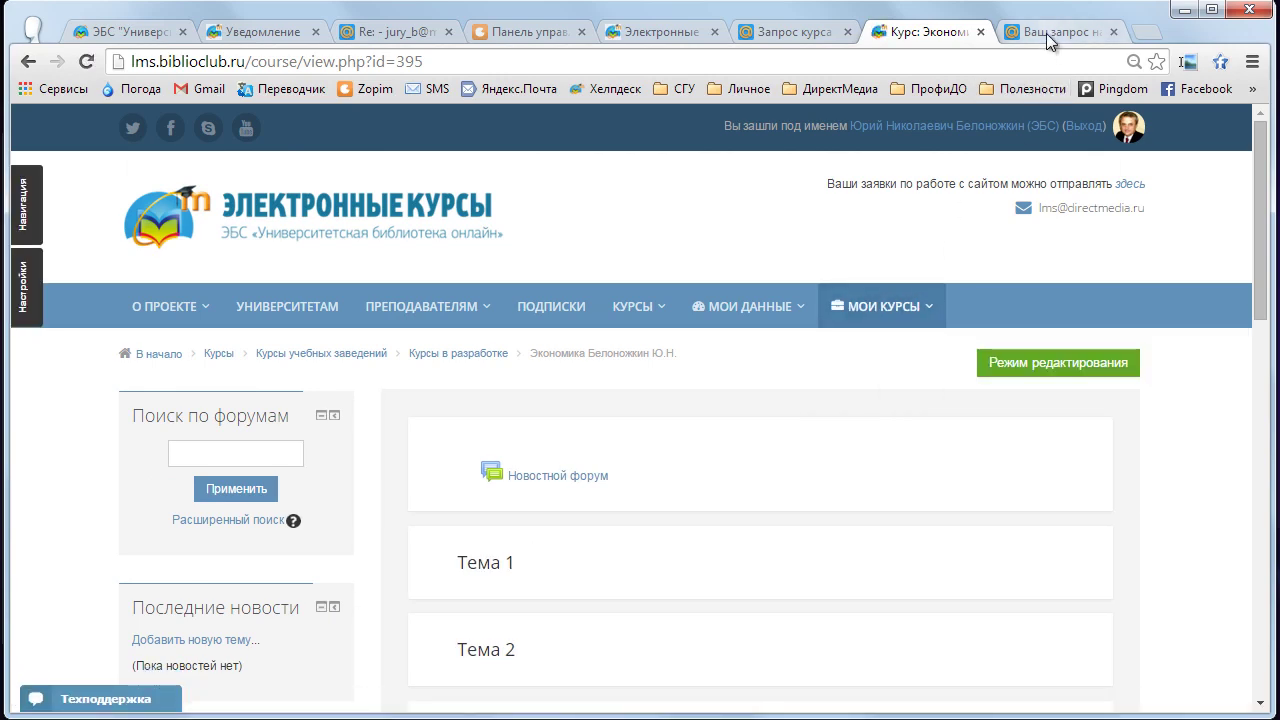
- Open the Экономика course from the approval e-mail link and turn on Режим редактирования
left_click(1046, 33)
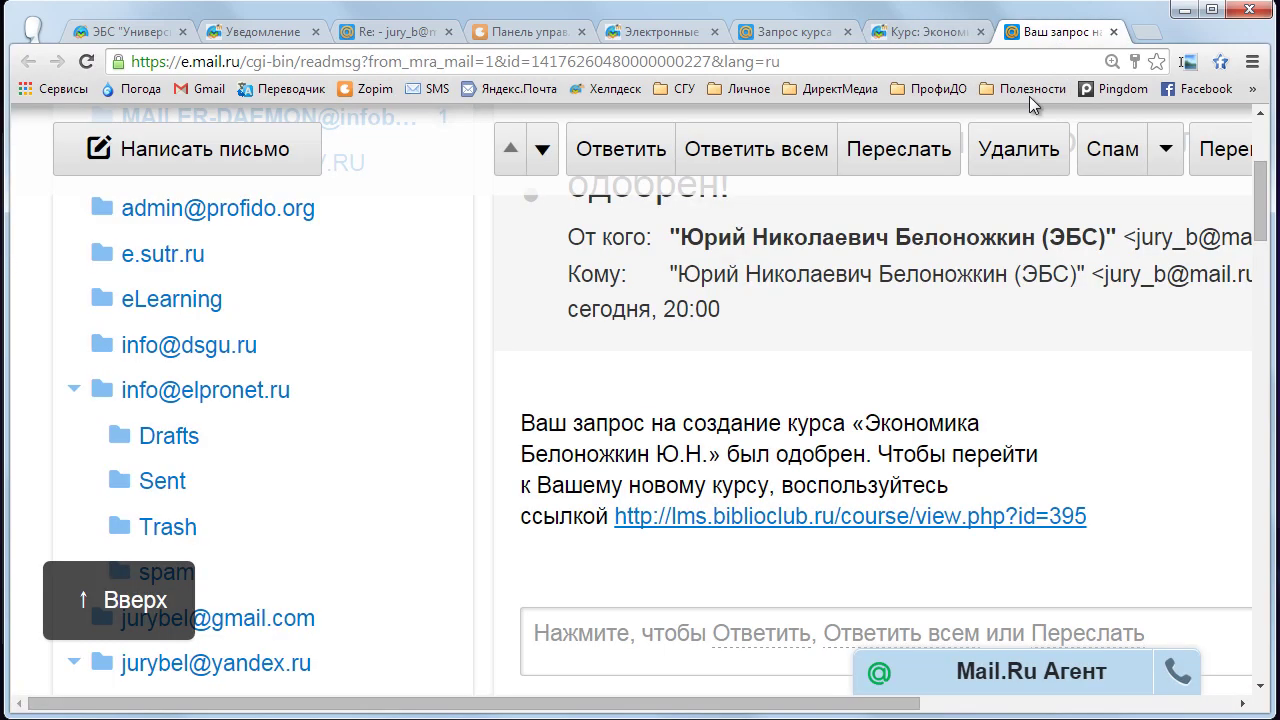
left_click(906, 518)
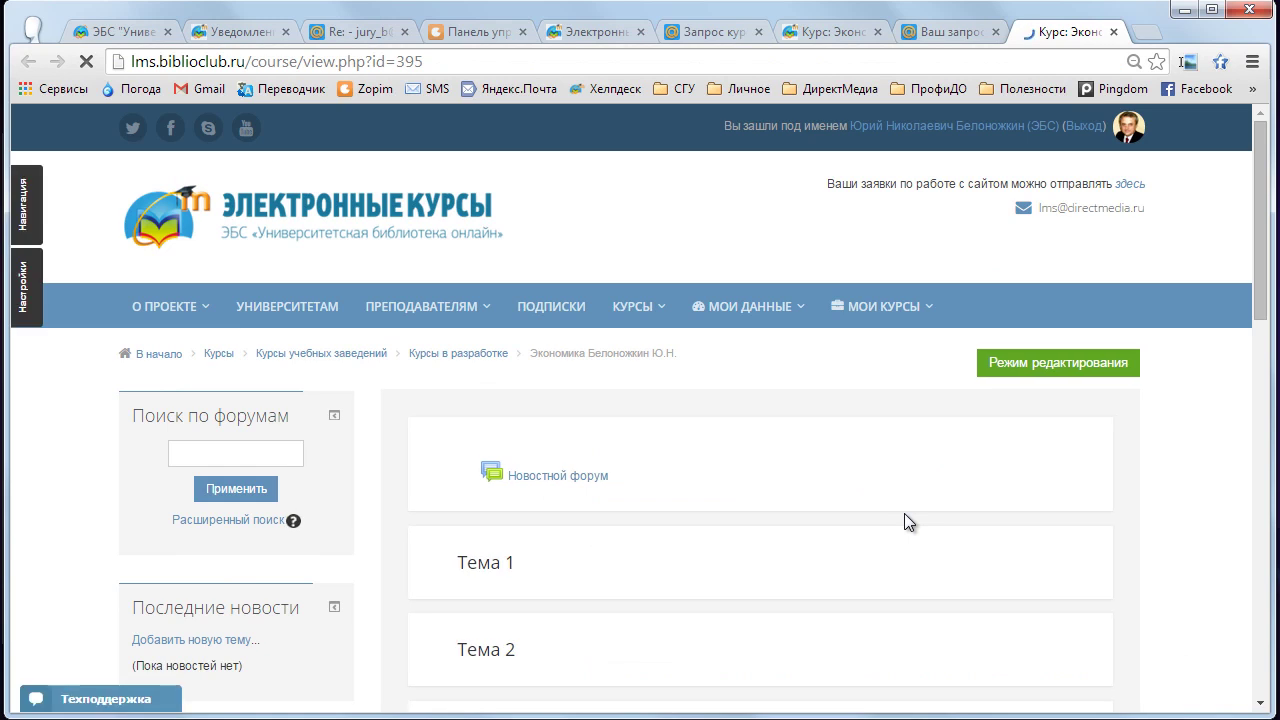
scroll(900, 508, "down", 1)
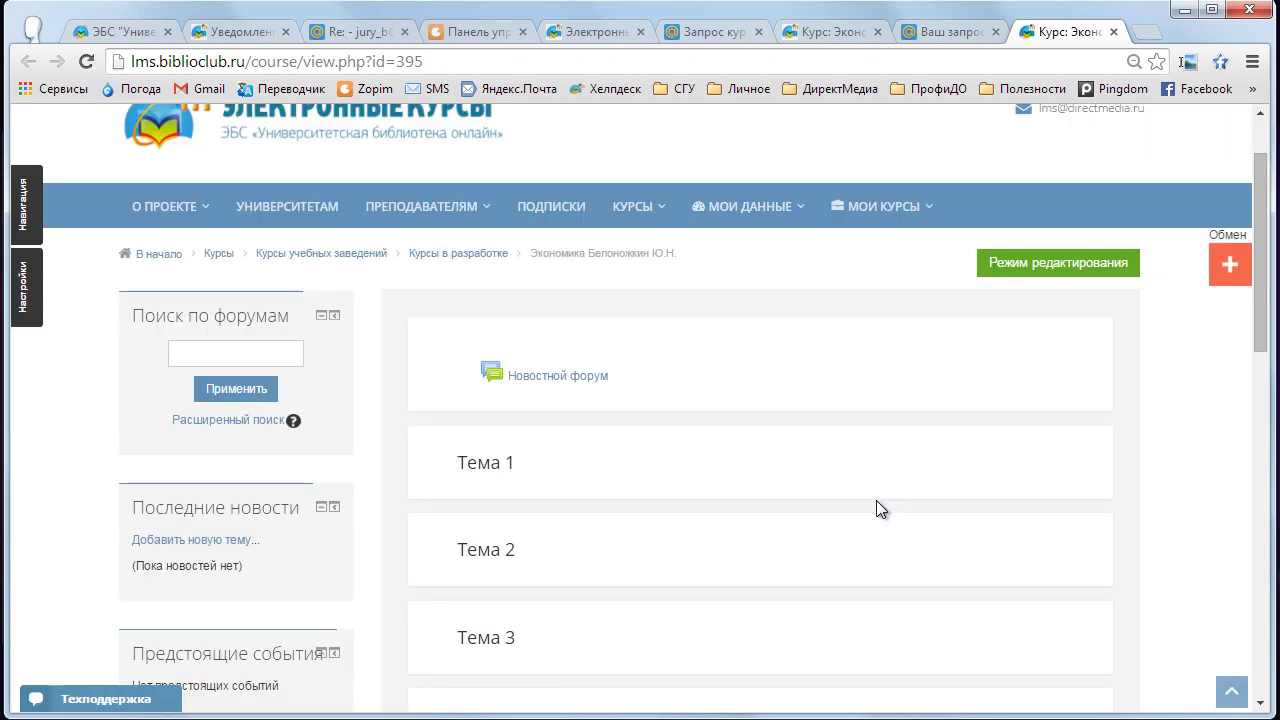
left_click(1065, 273)
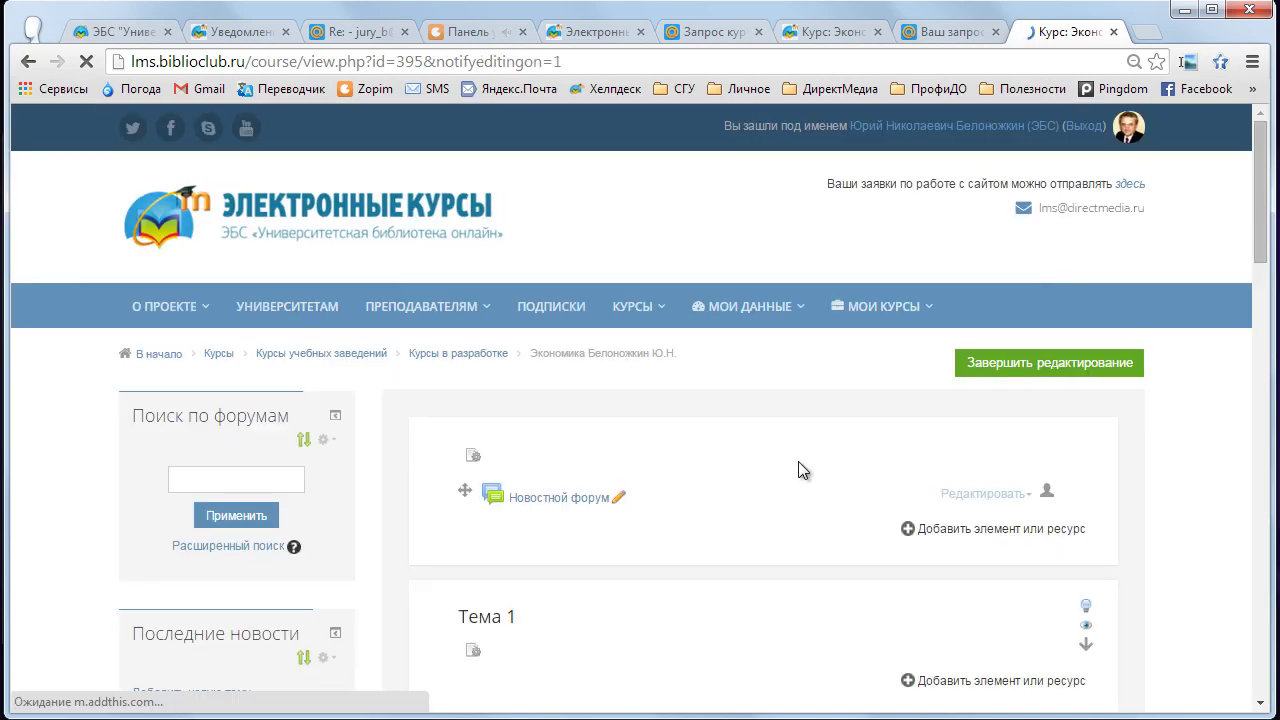
scroll(800, 468, "down", 2)
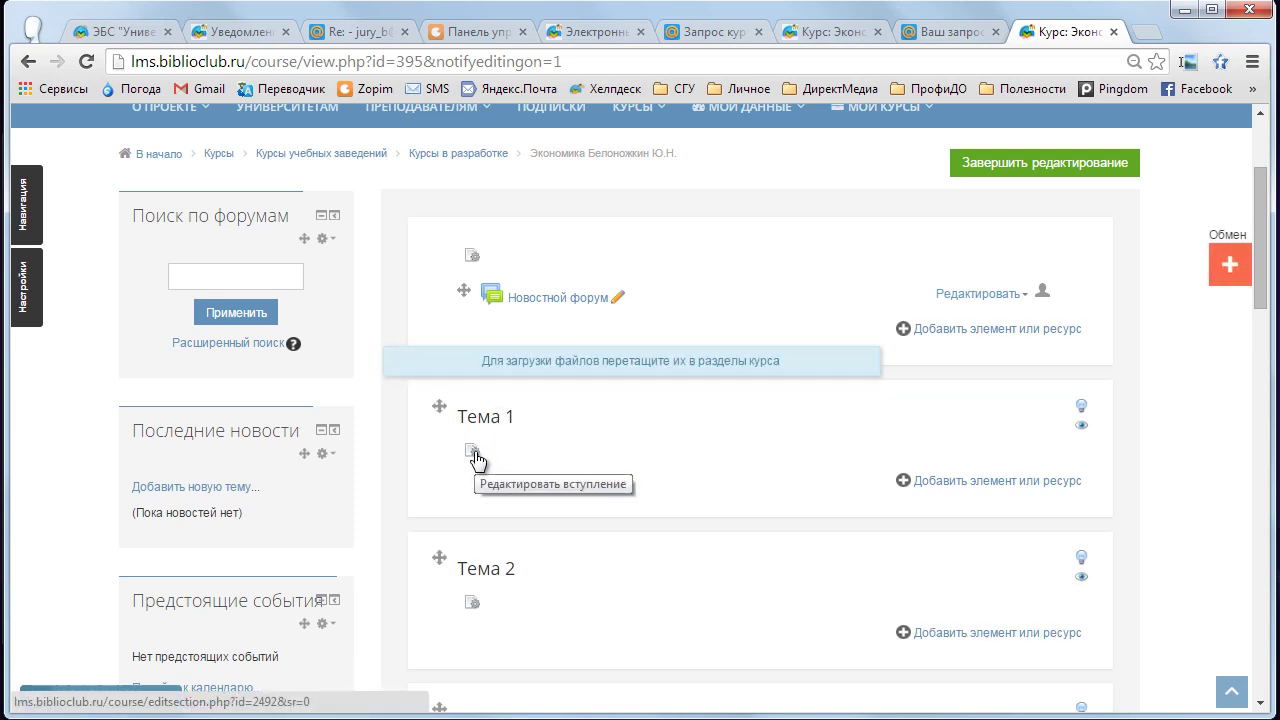
- Give section Тема 1 the custom name 'Учебные материалы' and save it
left_click(474, 453)
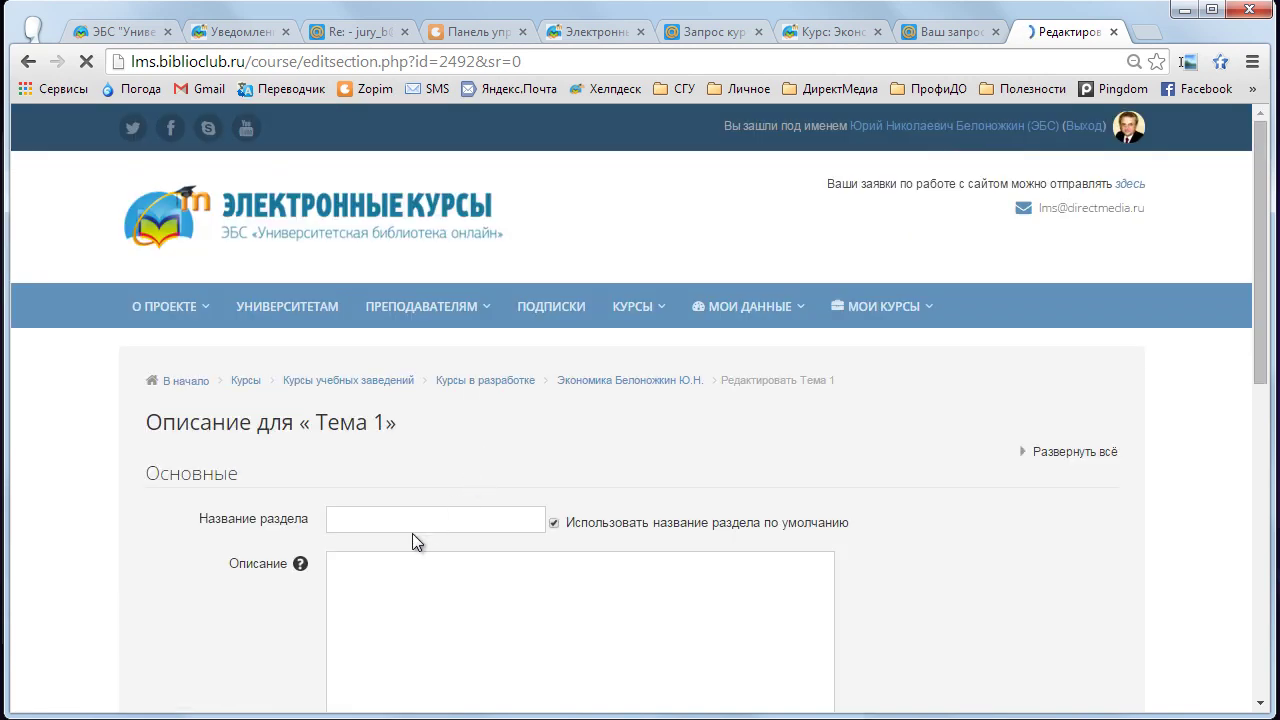
left_click(555, 524)
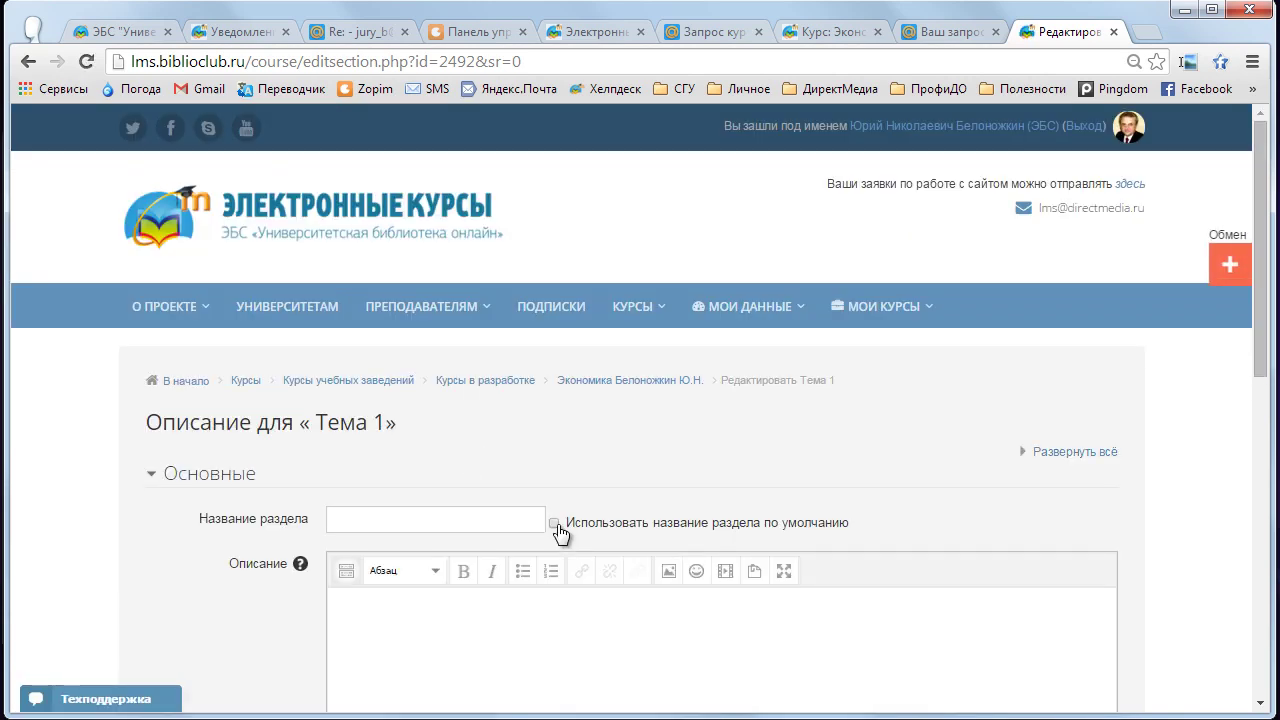
left_click(449, 529)
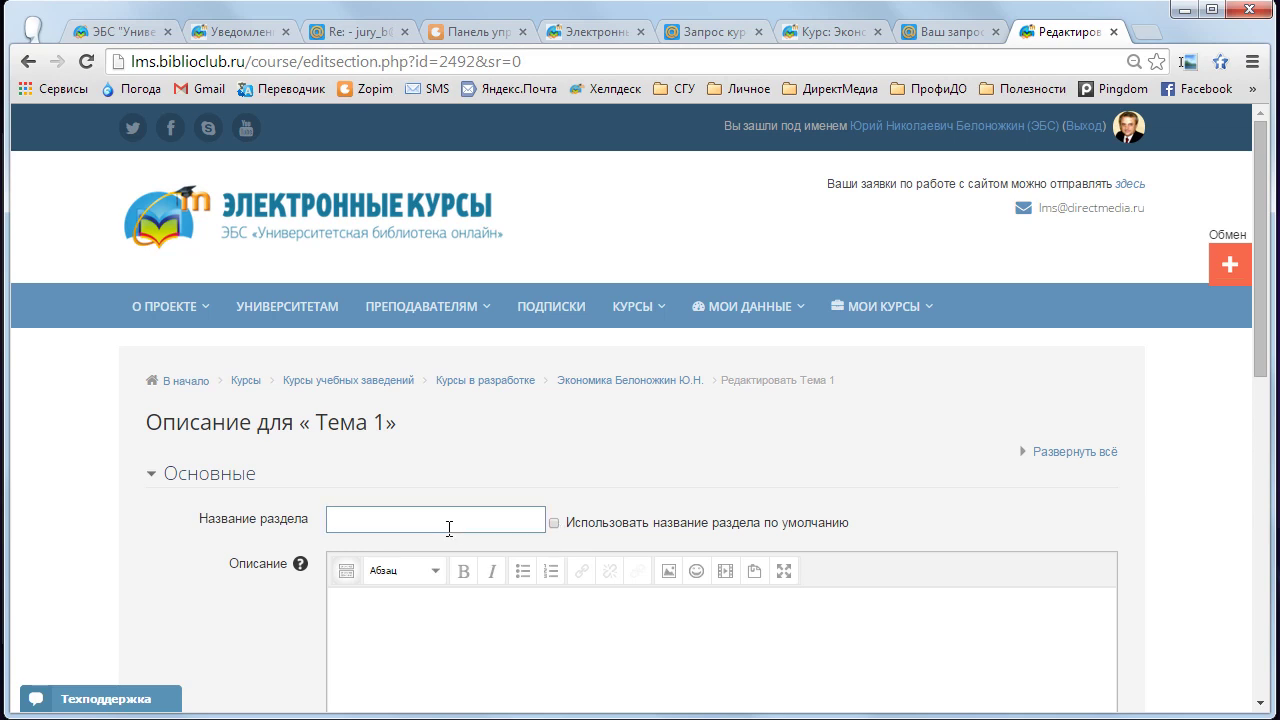
type("Учебные материал")
left_click(554, 524)
left_click(554, 524)
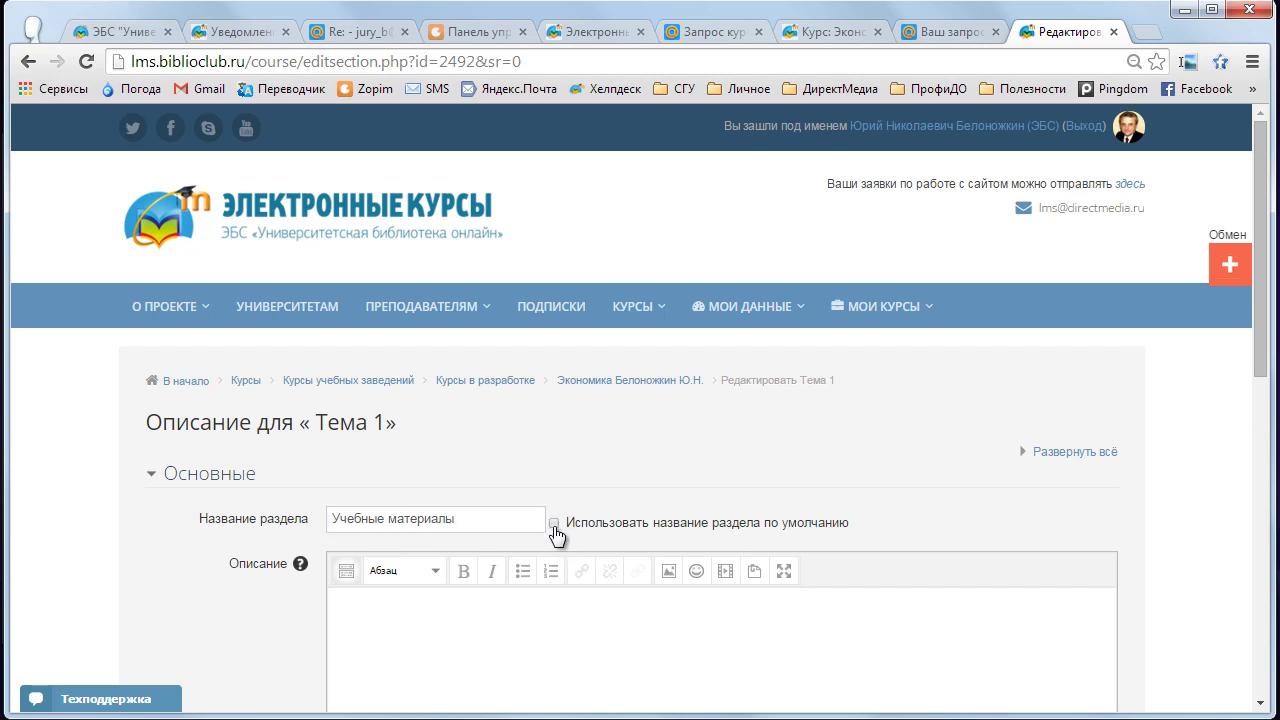
scroll(556, 537, "down", 4)
left_click(399, 562)
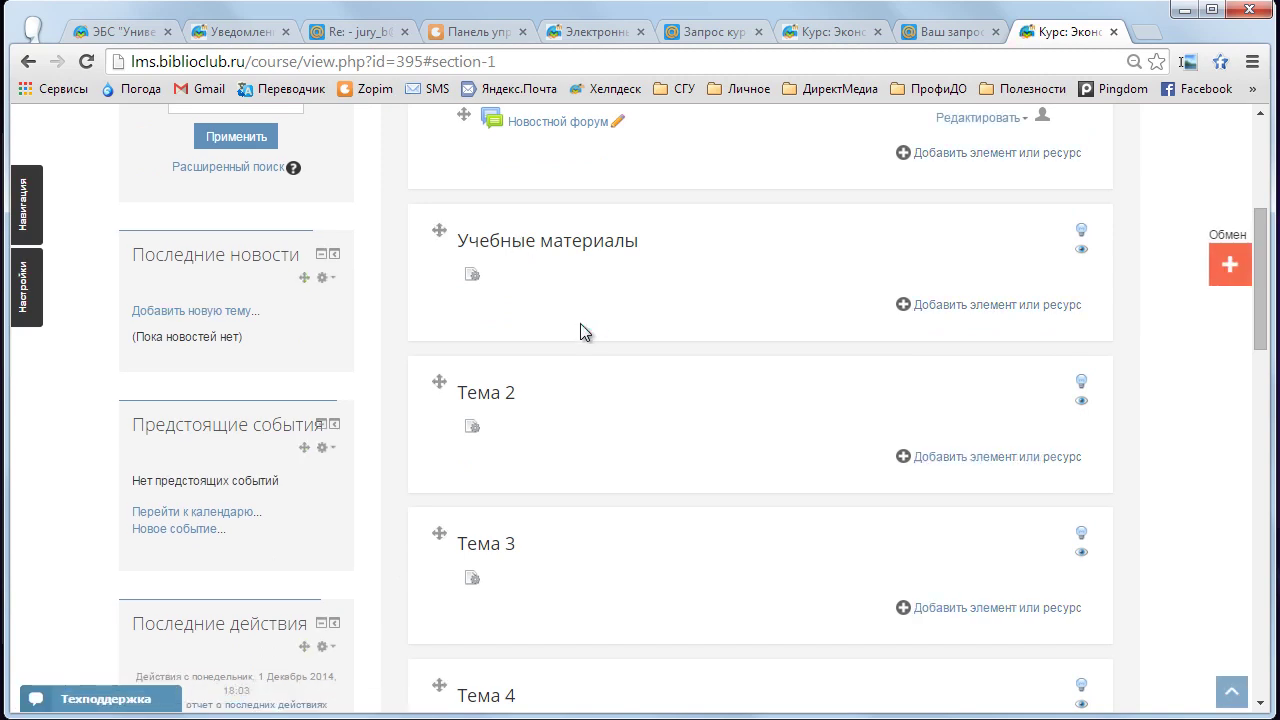
scroll(581, 325, "up", 1)
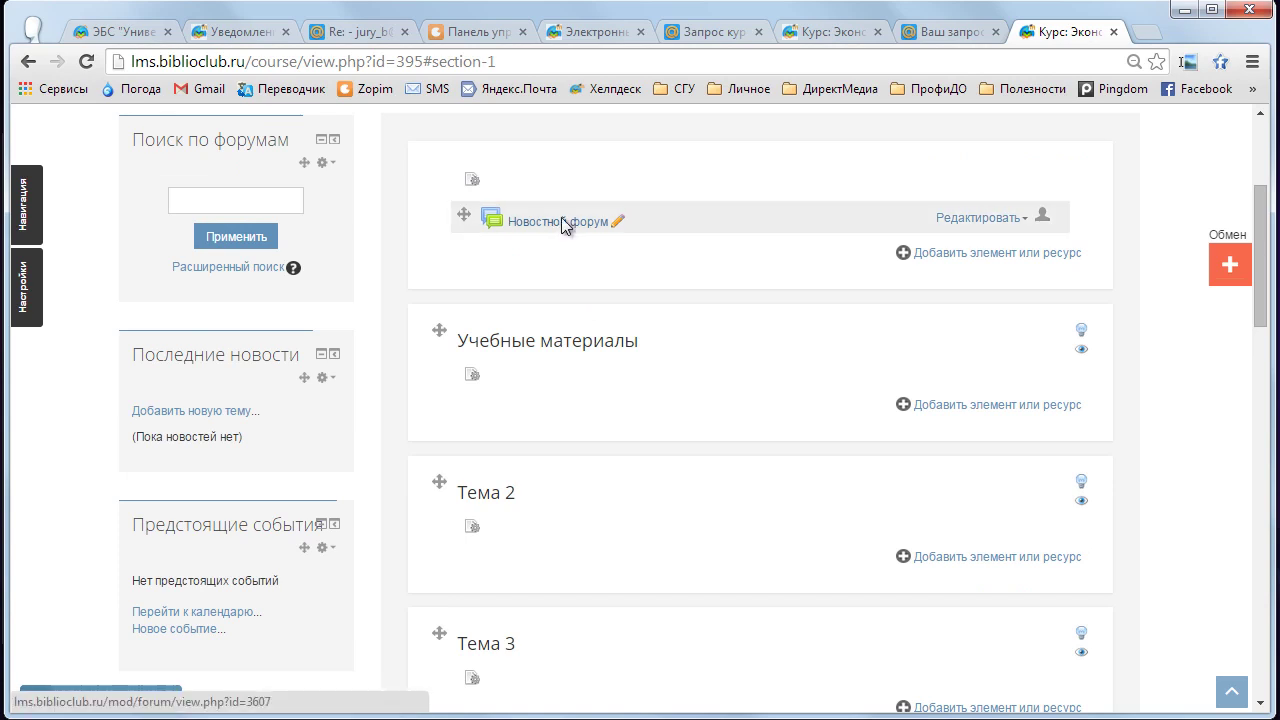
- Review the checklist's feedback and ЭБС-links steps, then switch to the biblioclub.ru main page
left_click(368, 34)
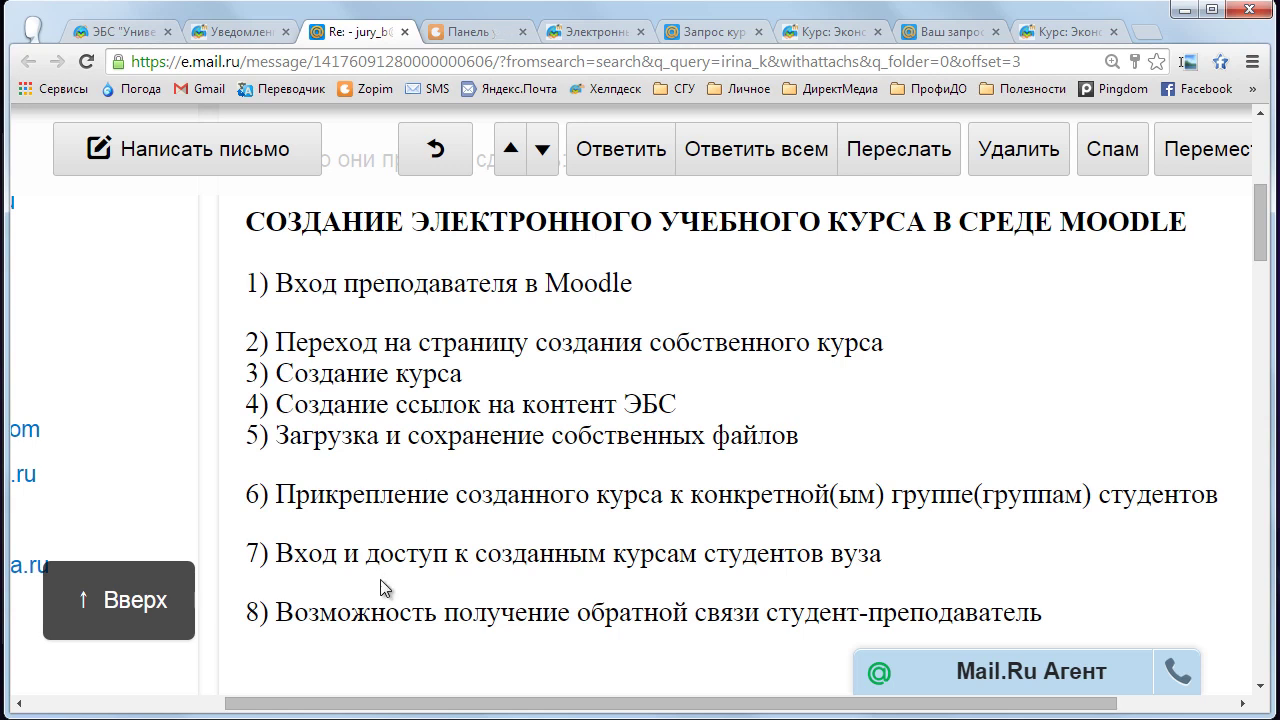
left_click_drag(278, 612, 500, 612)
left_click(455, 583)
left_click_drag(277, 404, 677, 404)
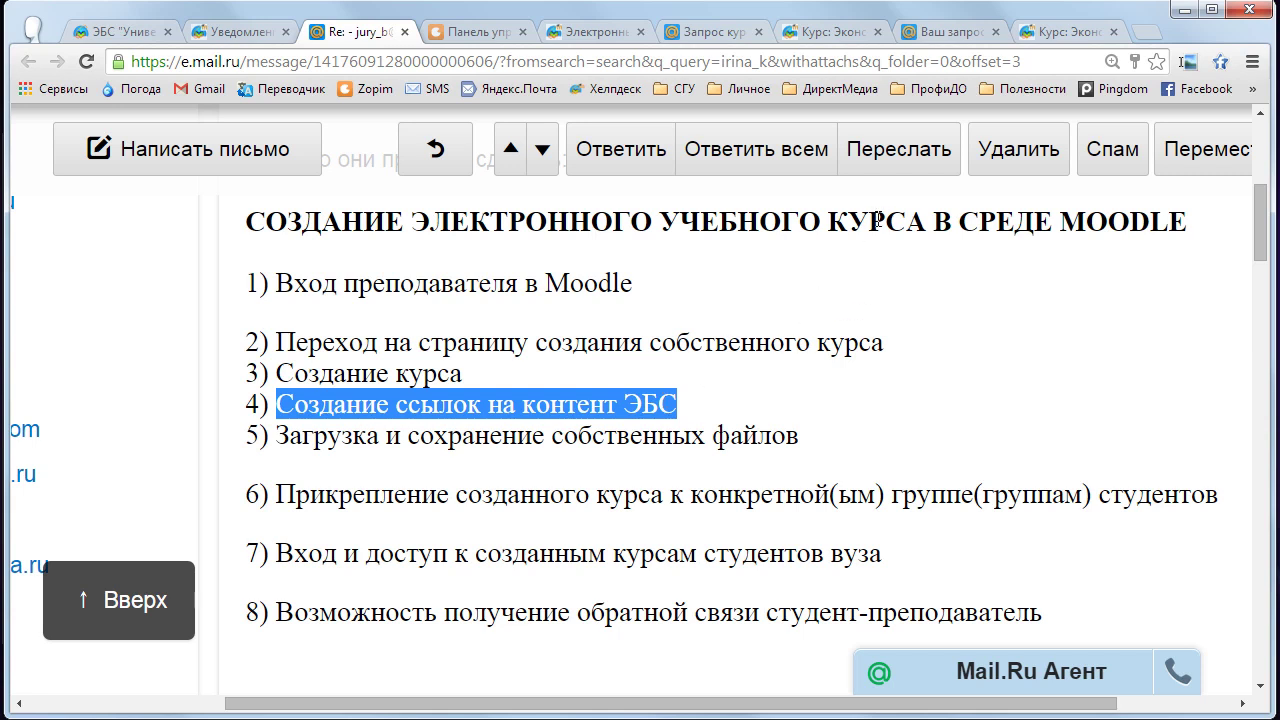
left_click(661, 415)
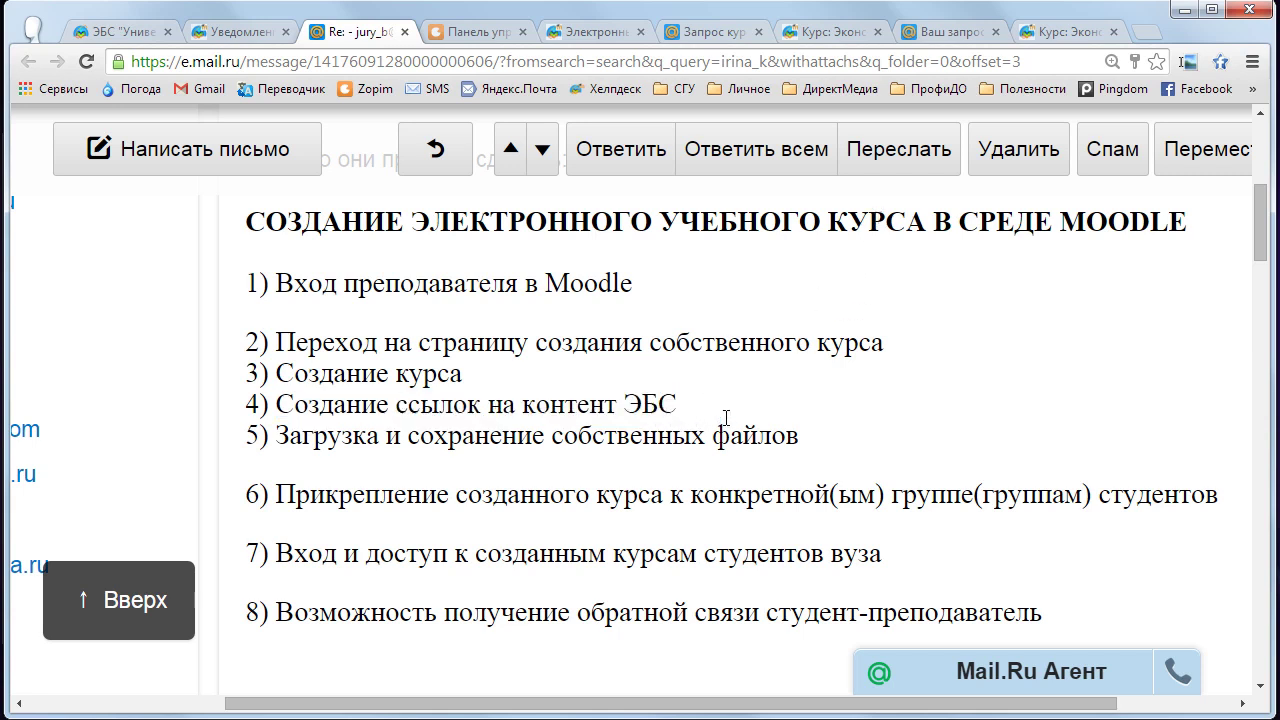
left_click(237, 32)
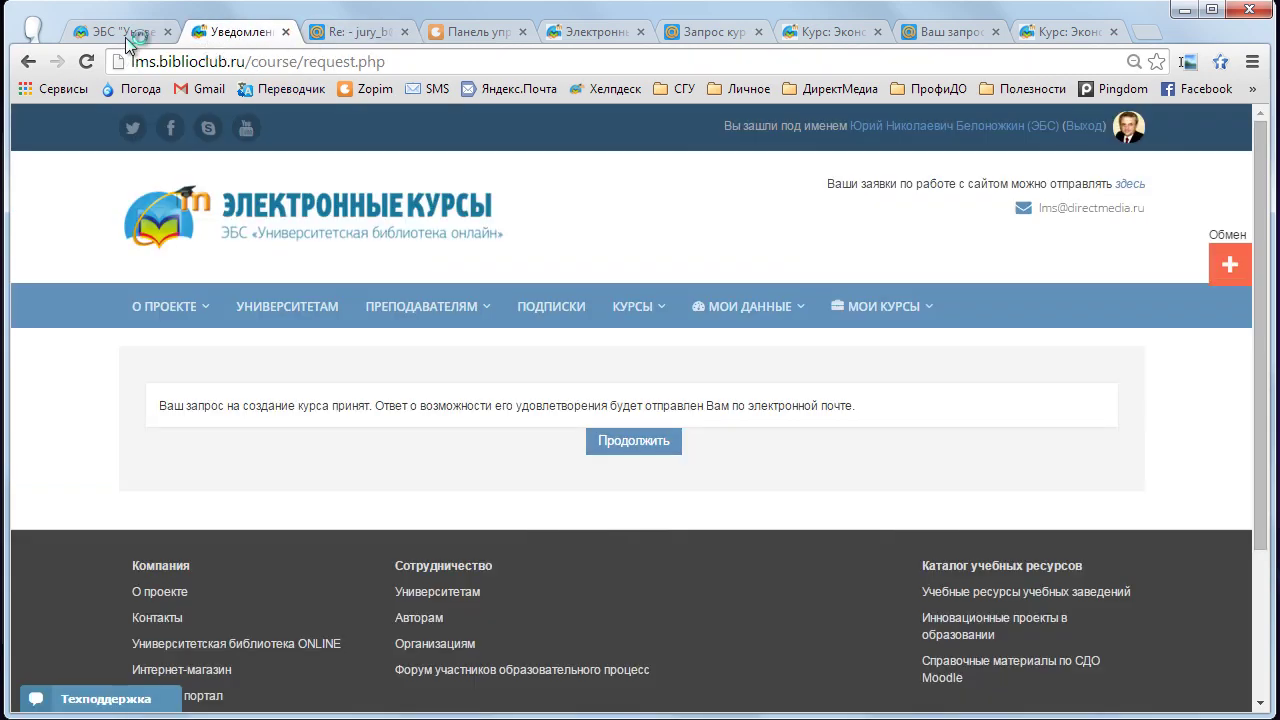
left_click(125, 36)
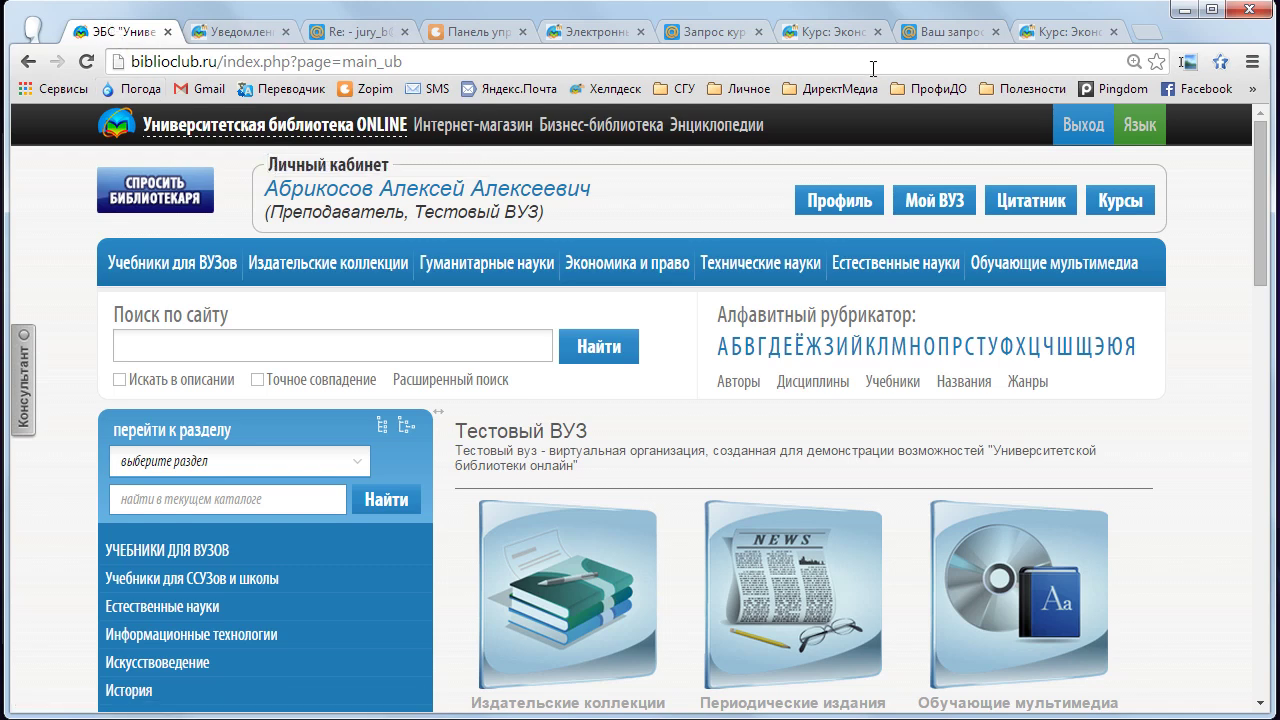
- Search the library for 'экономика' and open Рыбина's «Экономика» (Директ-Медиа, 2012) from 1905 results
left_click(1062, 32)
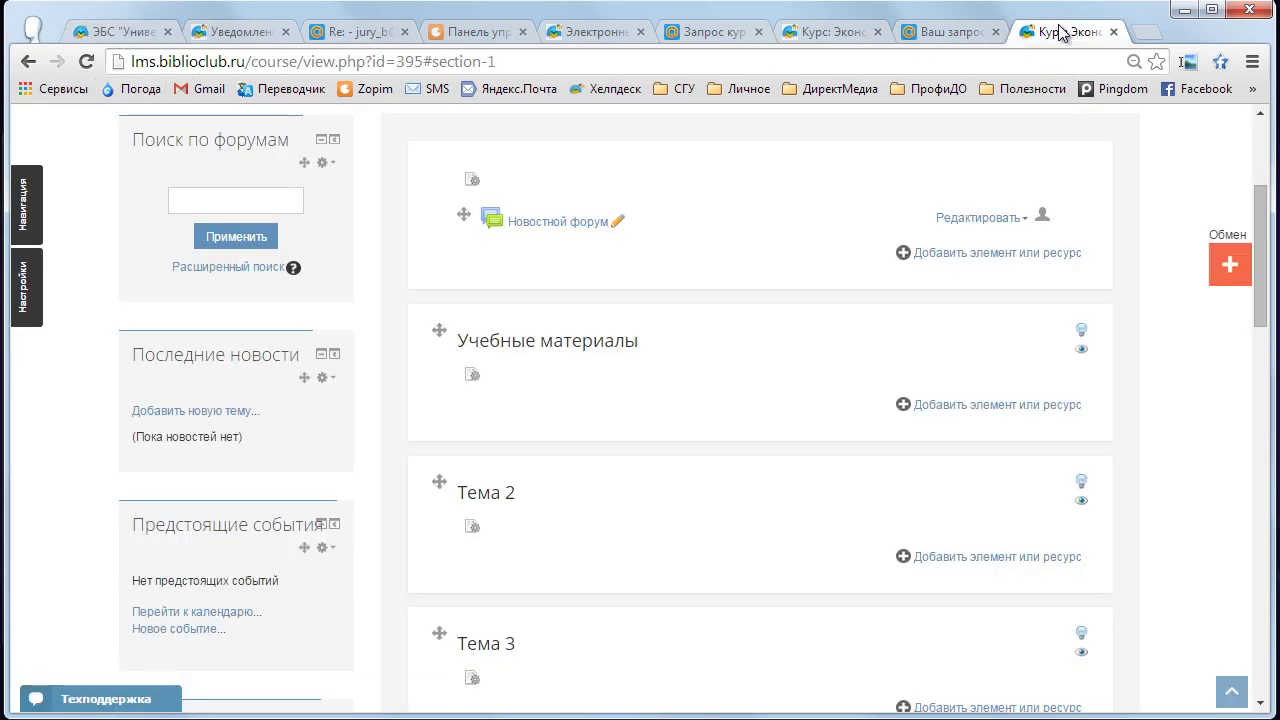
left_click(99, 36)
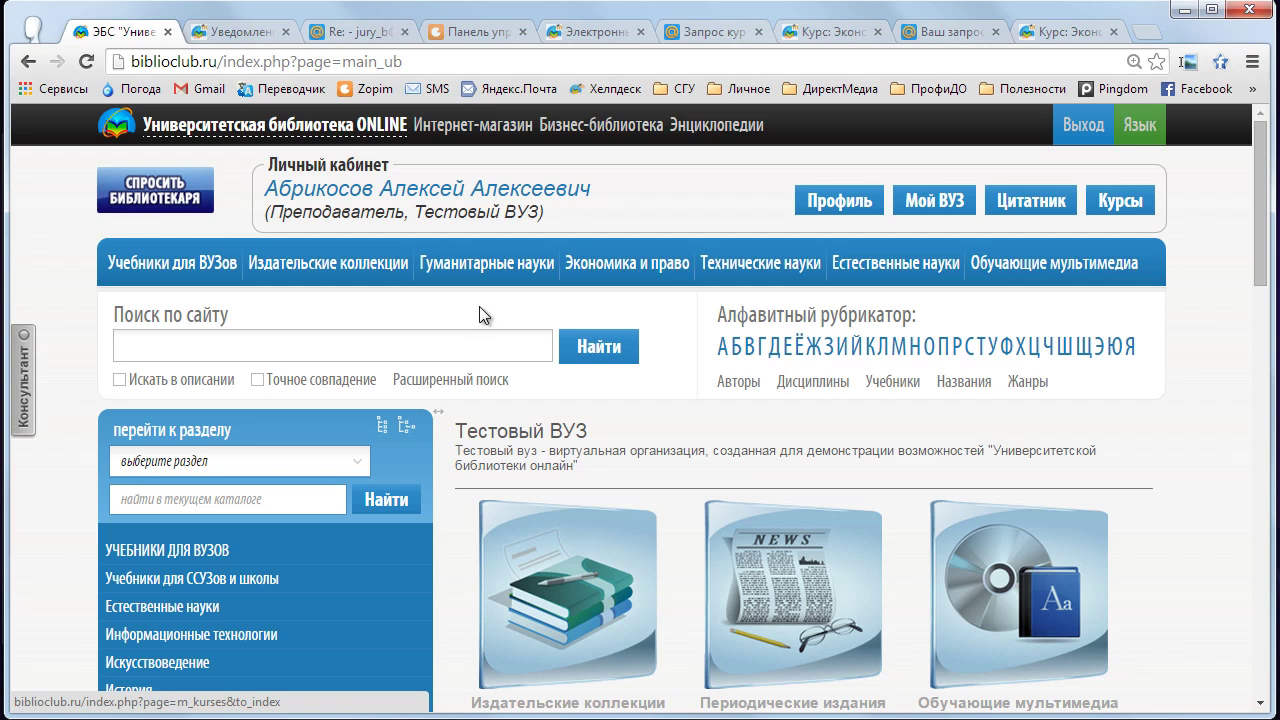
scroll(479, 306, "down", 2)
scroll(474, 303, "down", 2)
scroll(473, 303, "up", 3)
left_click(311, 249)
type("экономика")
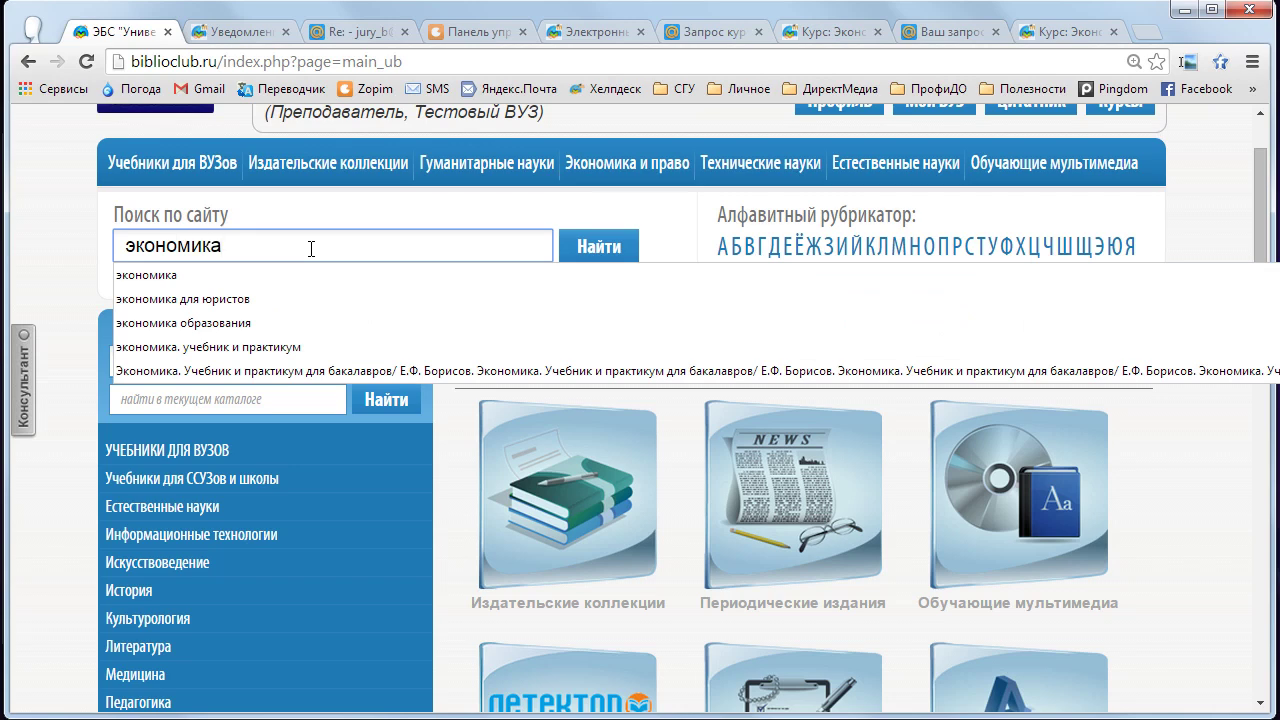
left_click(599, 254)
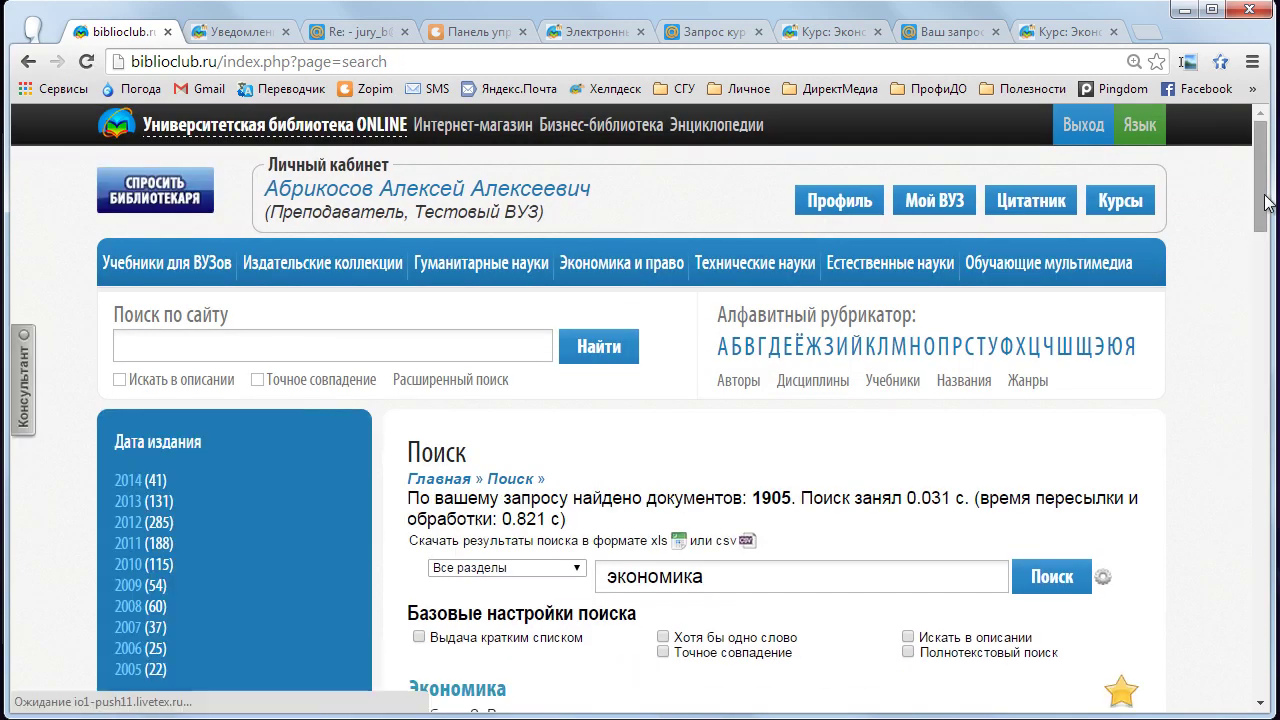
left_click_drag(1268, 203, 1259, 280)
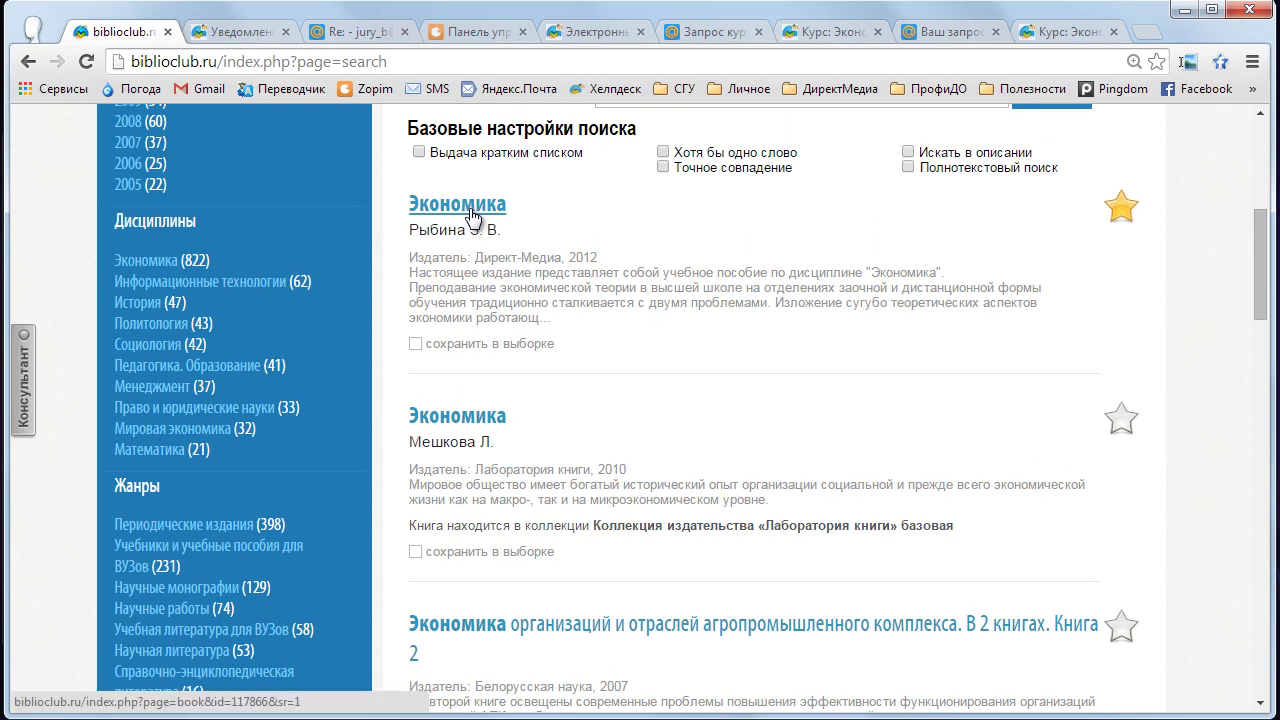
left_click(471, 215)
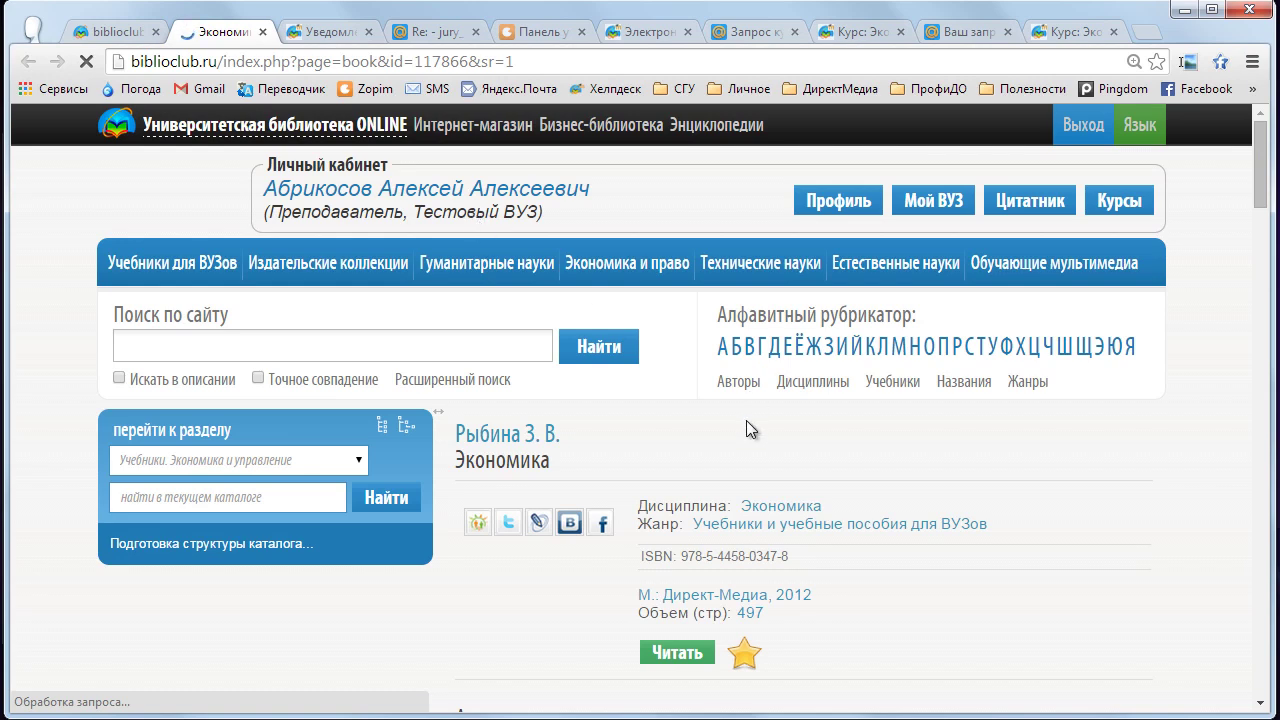
- Open the 497-page «Экономика» textbook from its biblioclub page in the online reader
scroll(746, 420, "down", 1)
left_click_drag(1260, 192, 1260, 237)
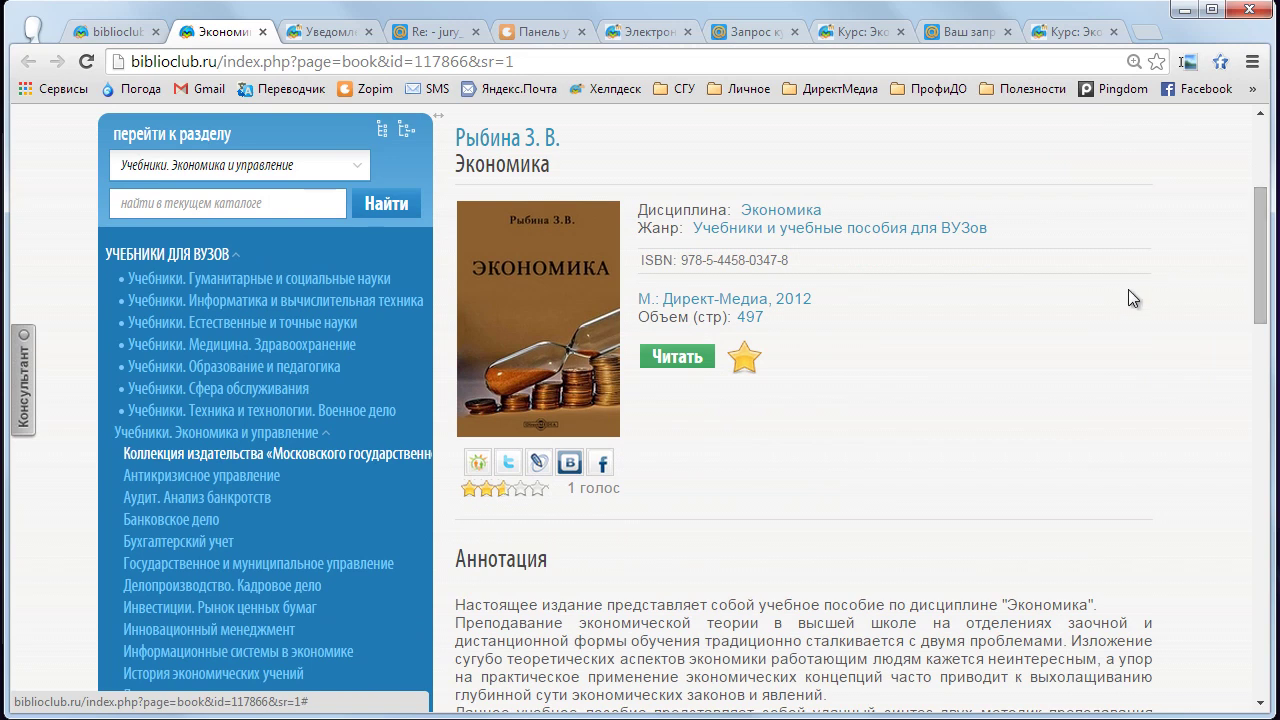
left_click(667, 360)
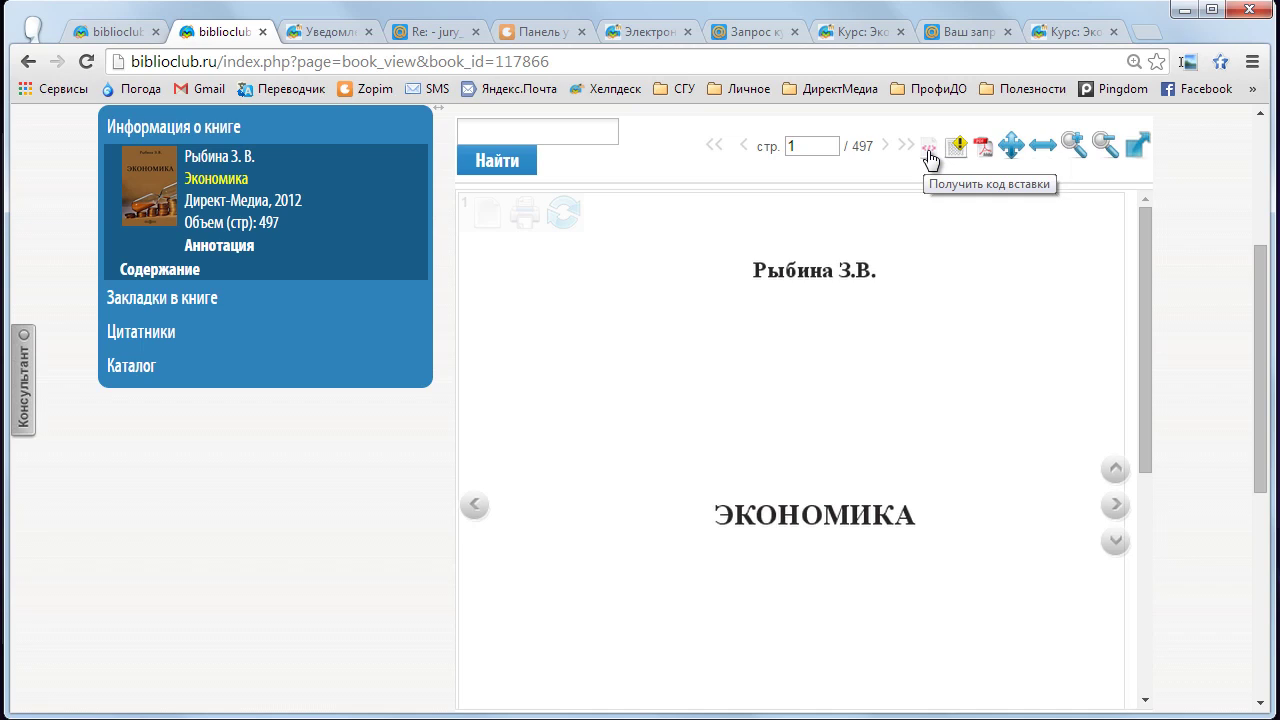
- Request an embed code for the book and confirm the page range 1–497
left_click(928, 152)
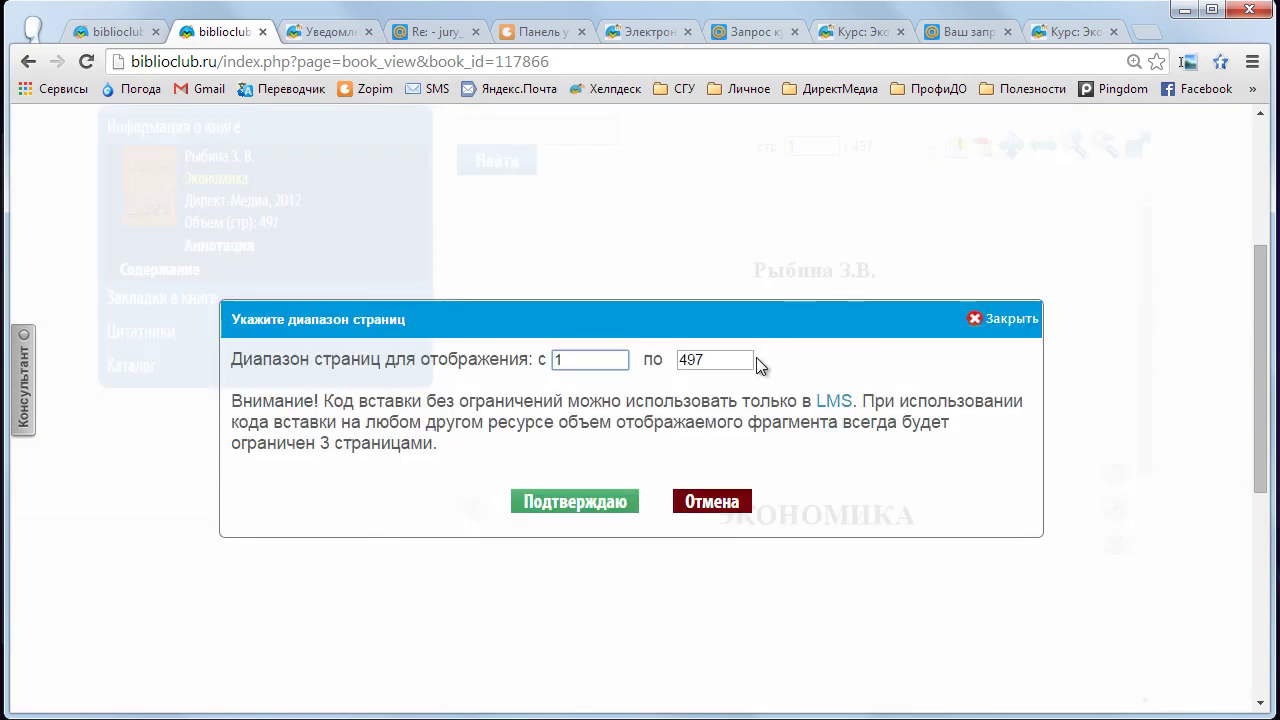
left_click(728, 364)
double_click(681, 361)
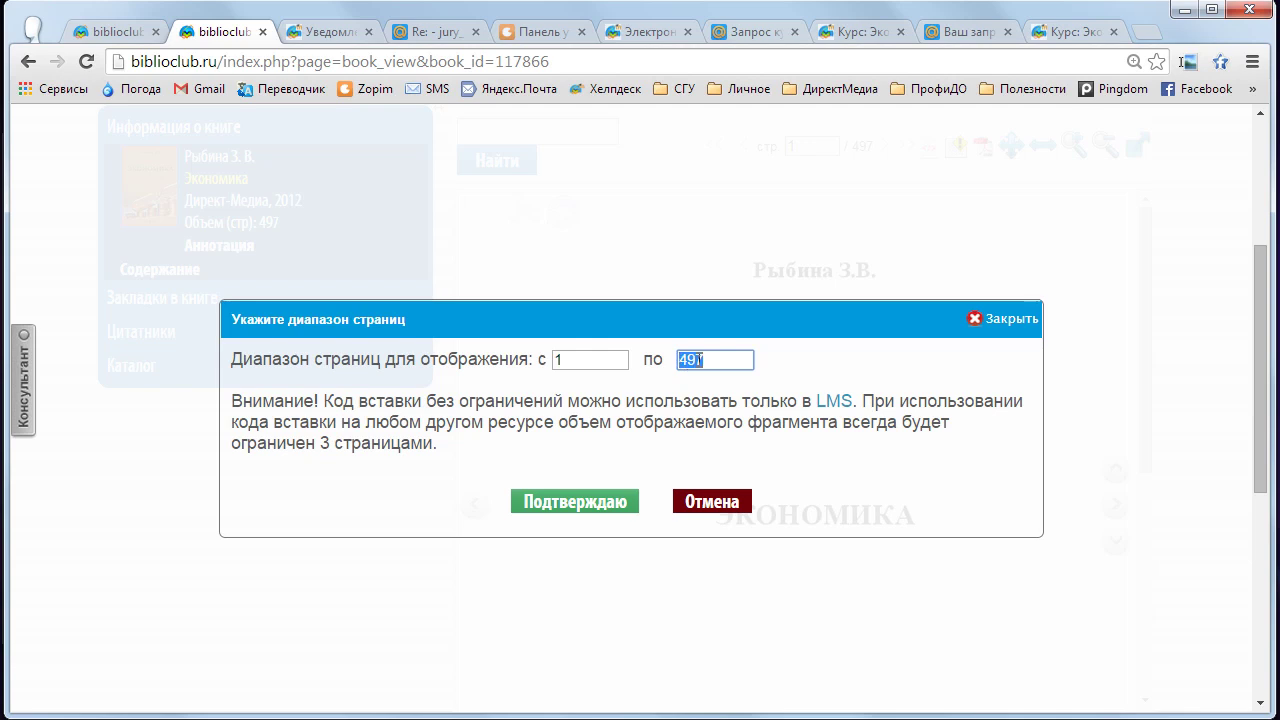
left_click(728, 359)
left_click_drag(728, 359, 680, 358)
left_click(818, 401)
left_click_drag(818, 401, 853, 410)
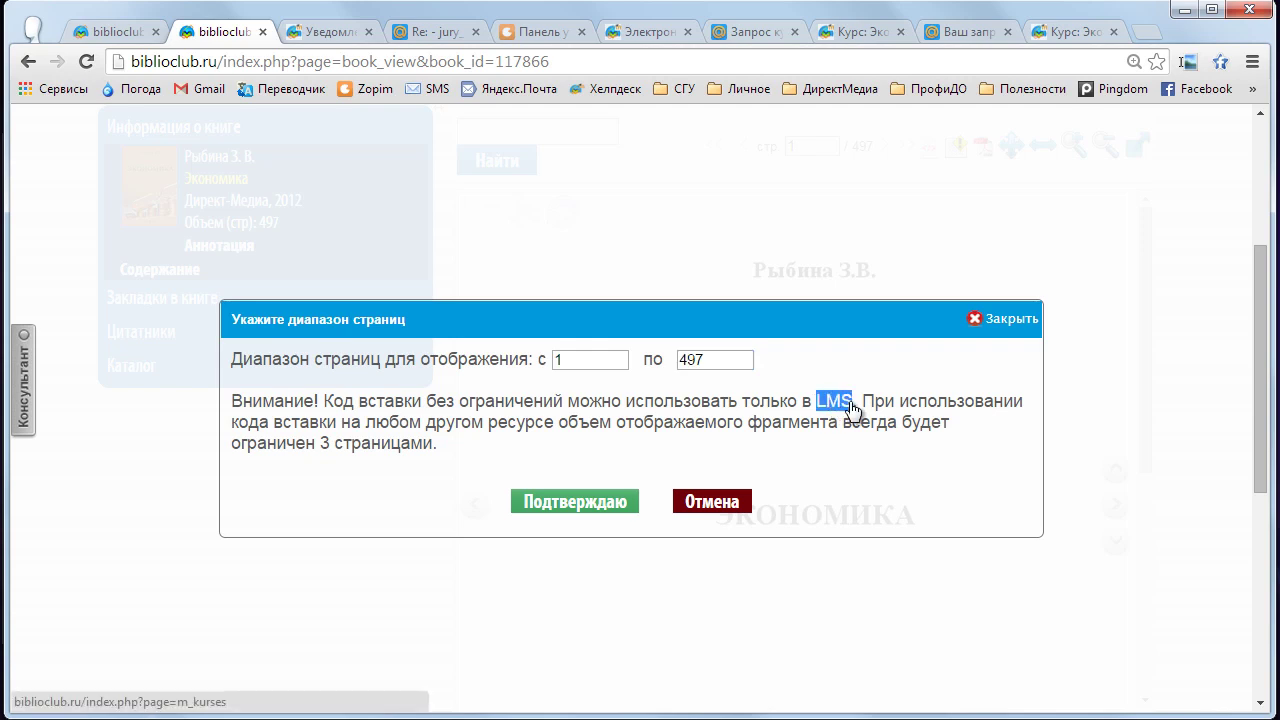
left_click(592, 510)
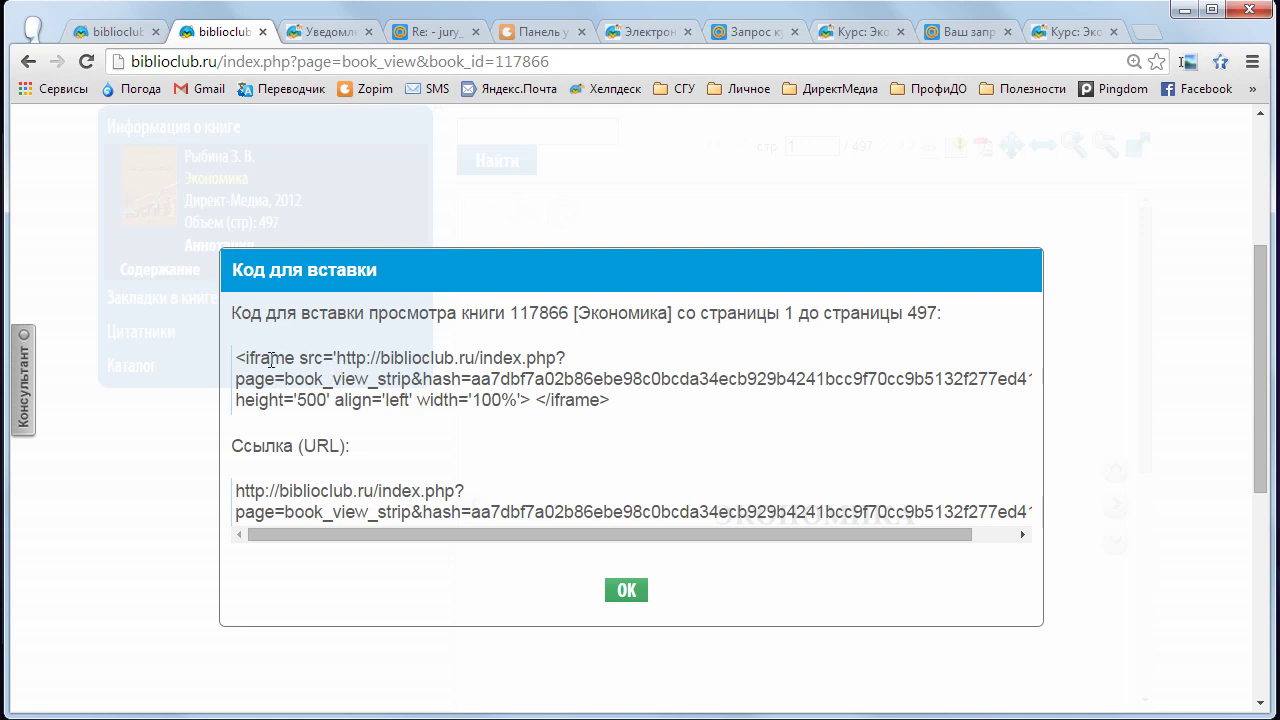
- Select the generated iframe embed code and copy it
left_click_drag(239, 357, 613, 399)
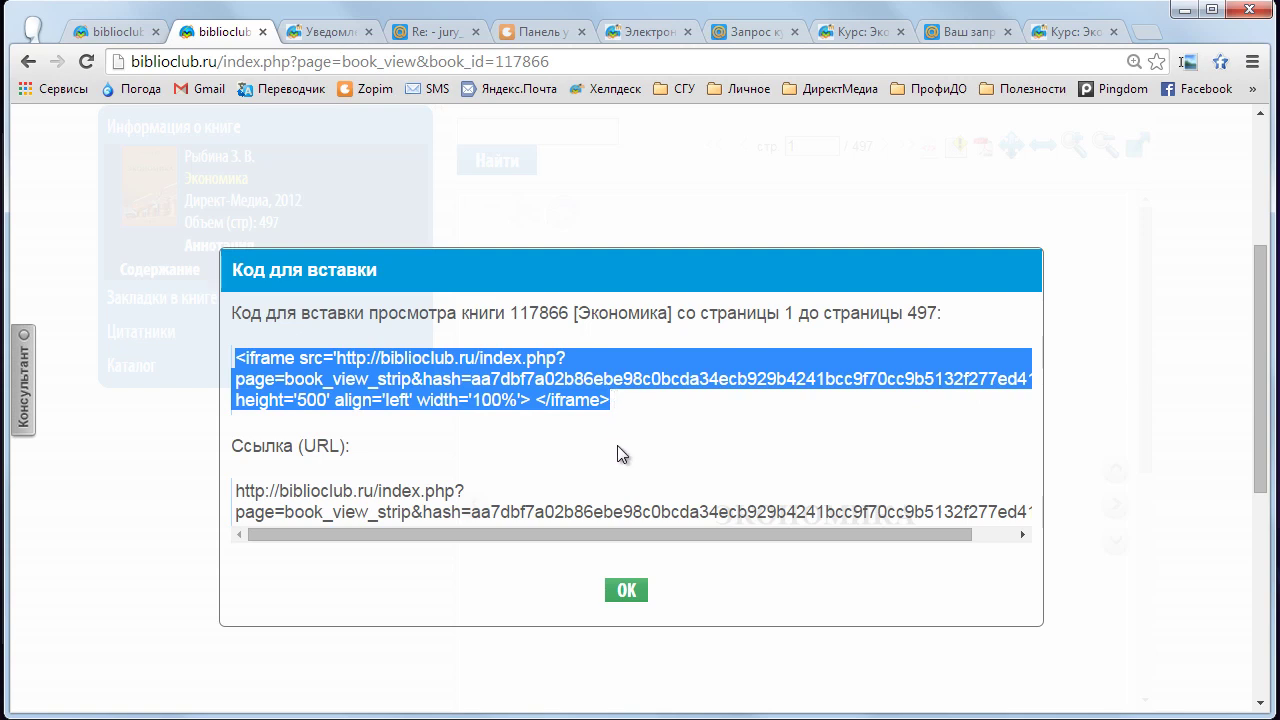
scroll(620, 453, "down", 1)
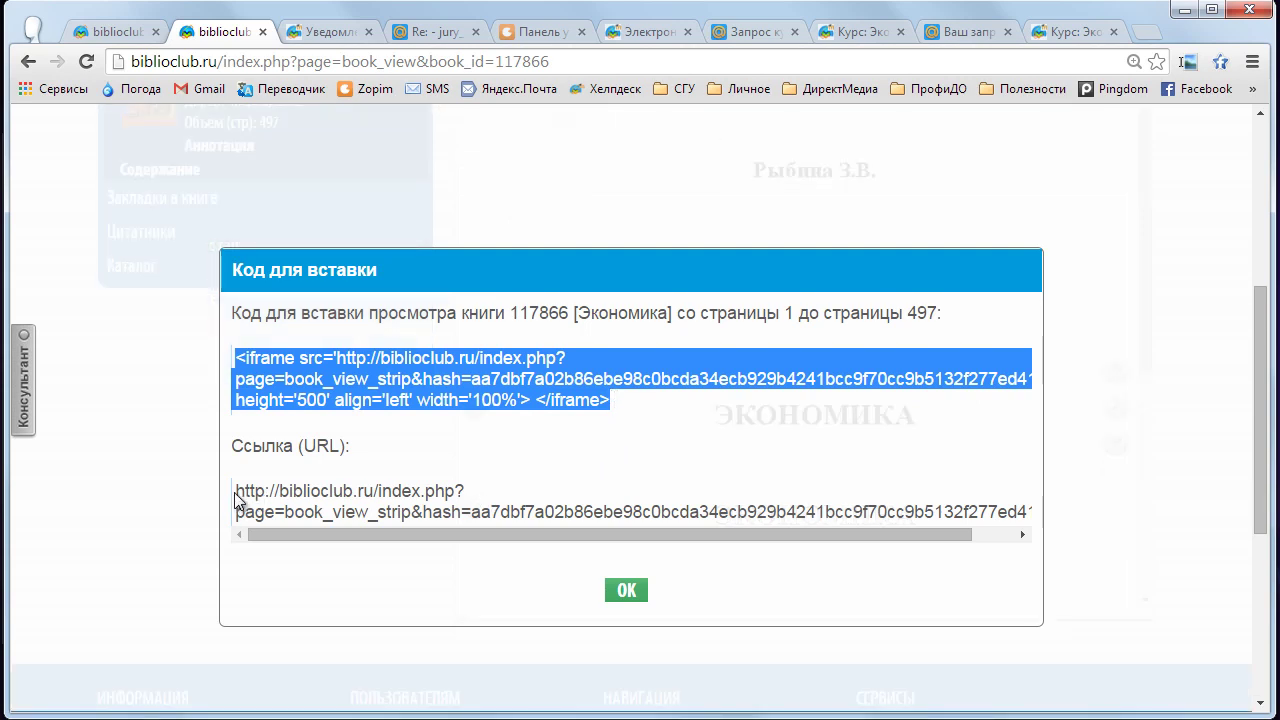
left_click_drag(236, 491, 1030, 536)
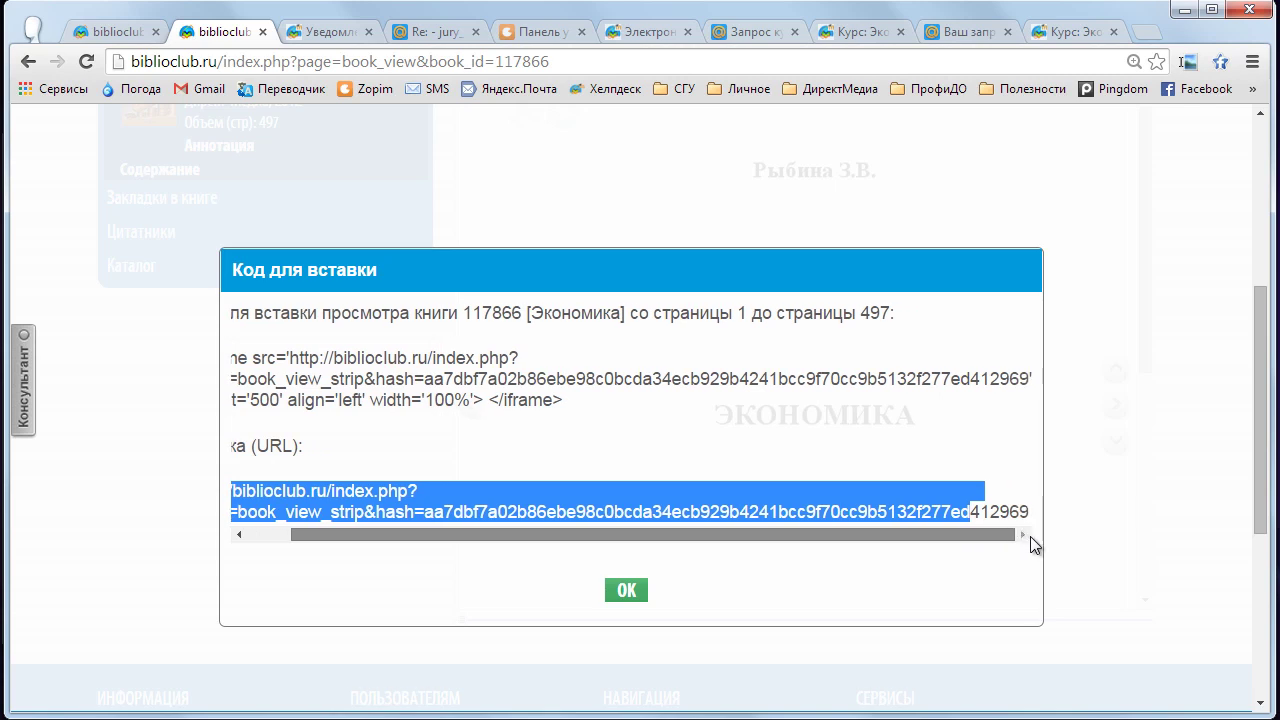
left_click_drag(607, 539, 310, 526)
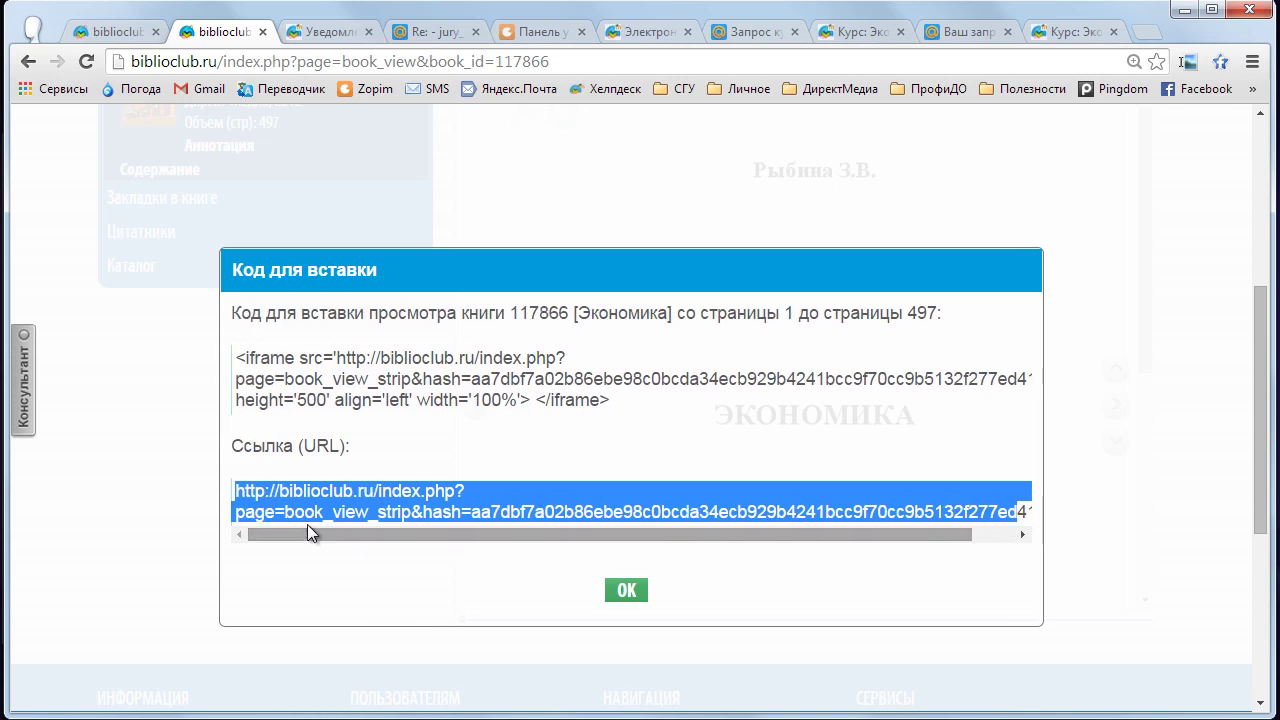
left_click(238, 488)
left_click_drag(237, 488, 1009, 509)
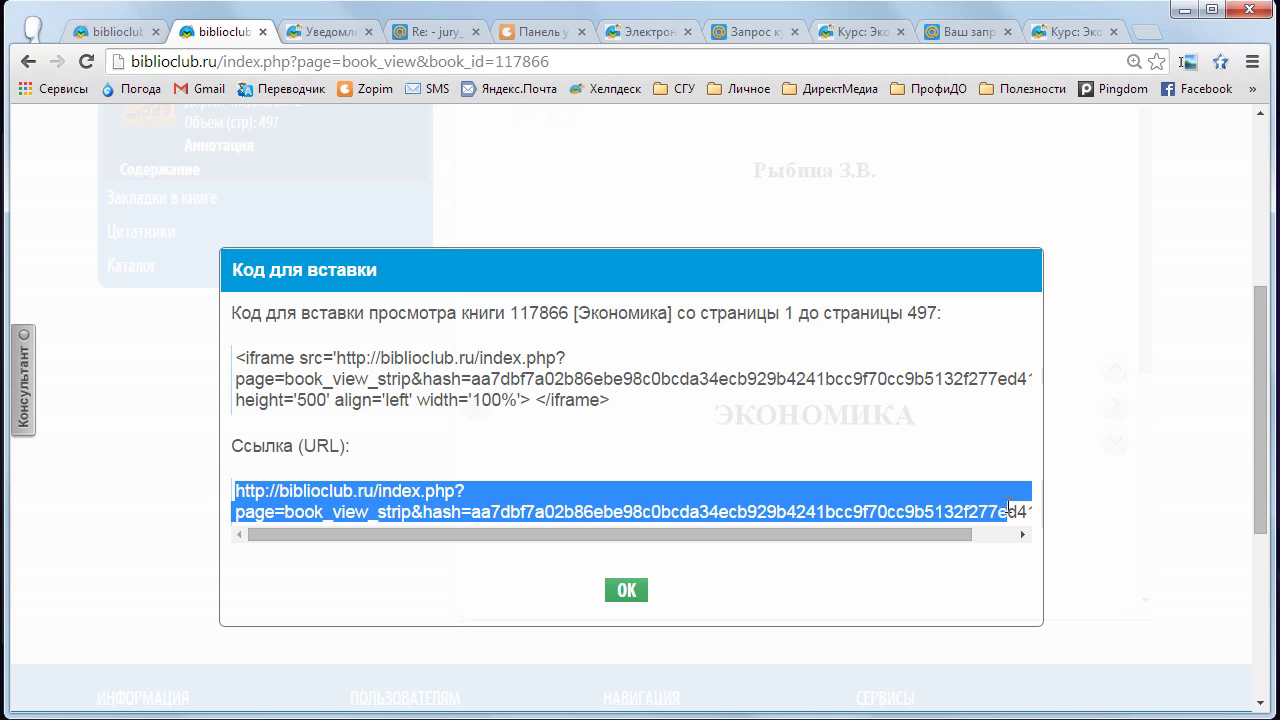
left_click(607, 450)
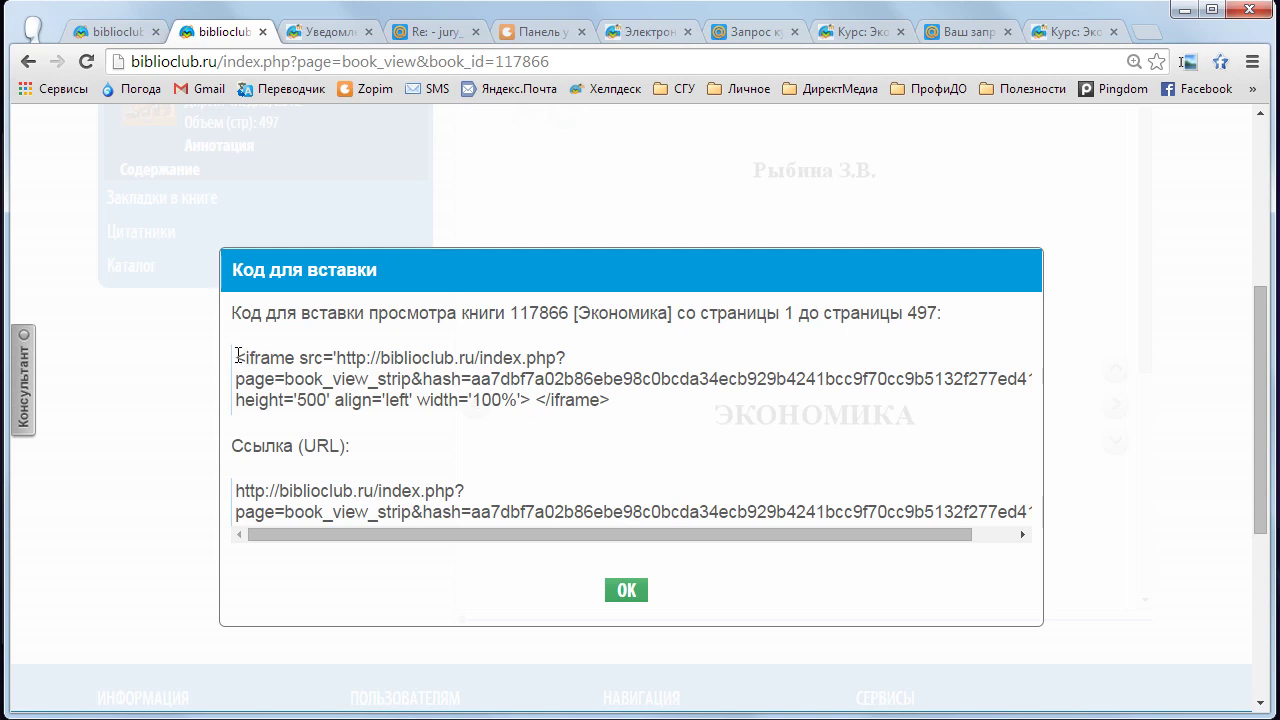
left_click_drag(238, 357, 612, 400)
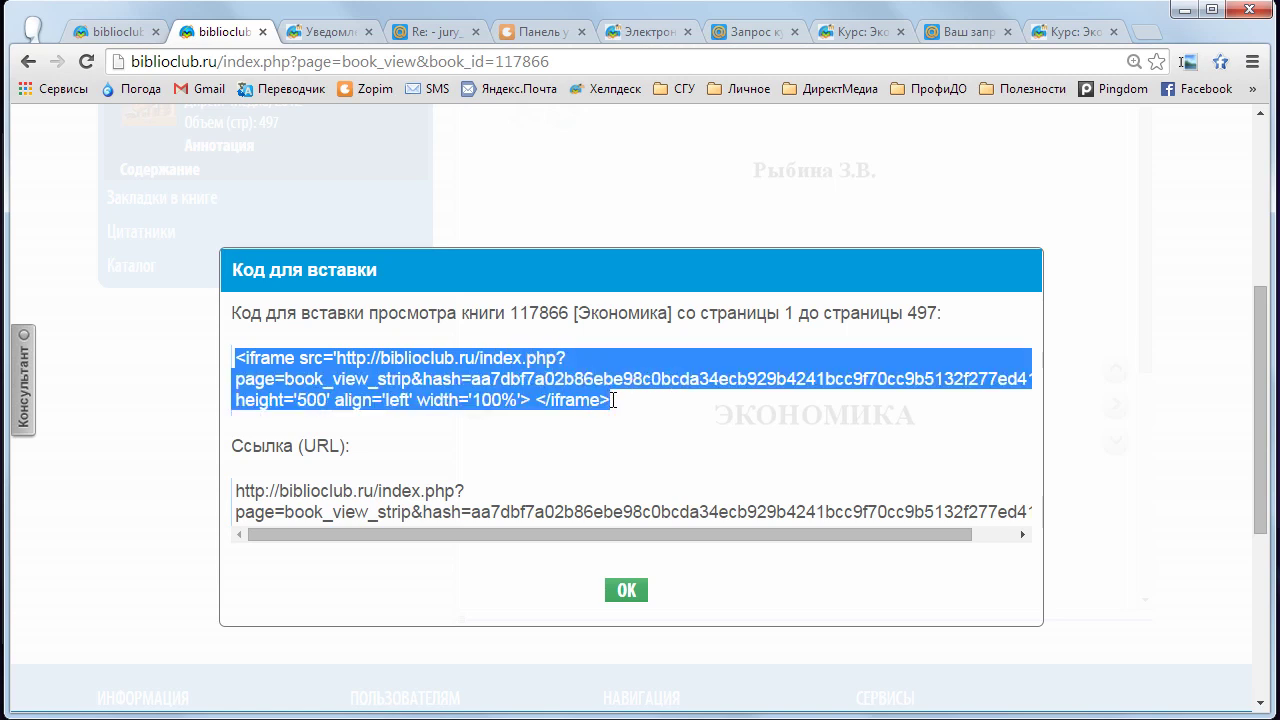
right_click(505, 380)
left_click(541, 398)
left_click(1063, 33)
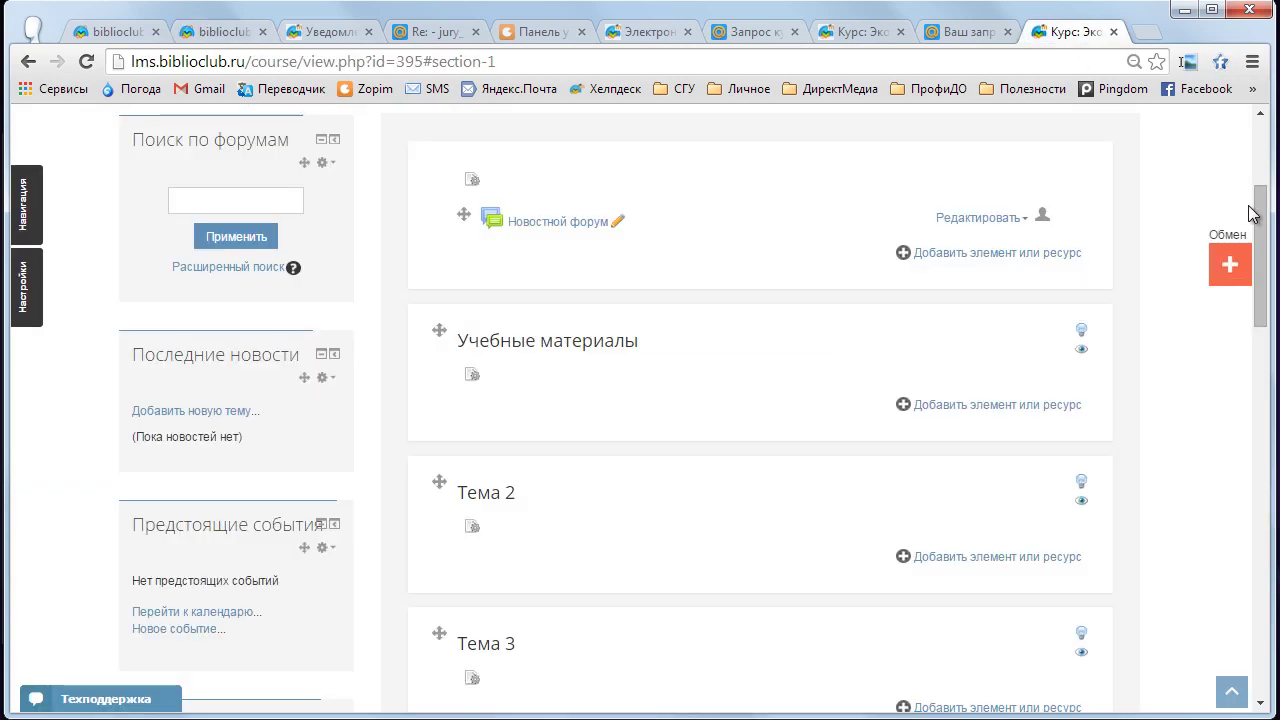
- Add a new Страница resource under Учебные материалы in the Экономика course
left_click_drag(1257, 200, 1257, 232)
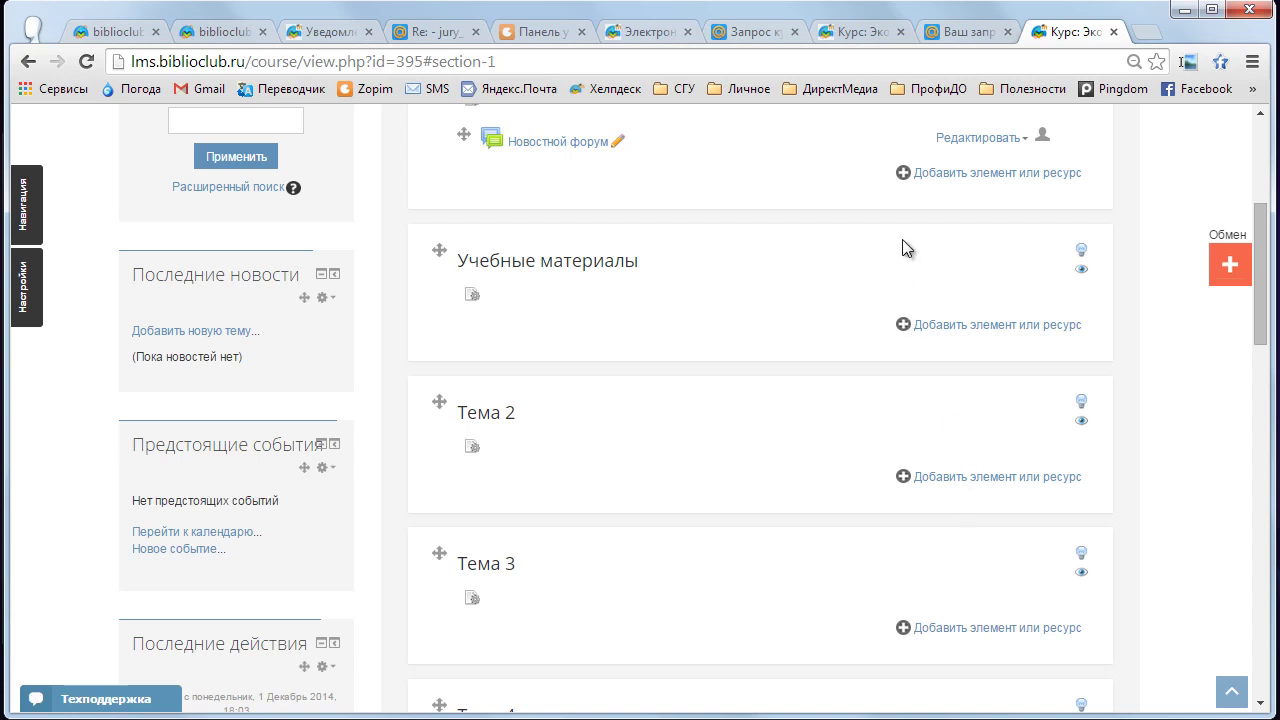
left_click(948, 330)
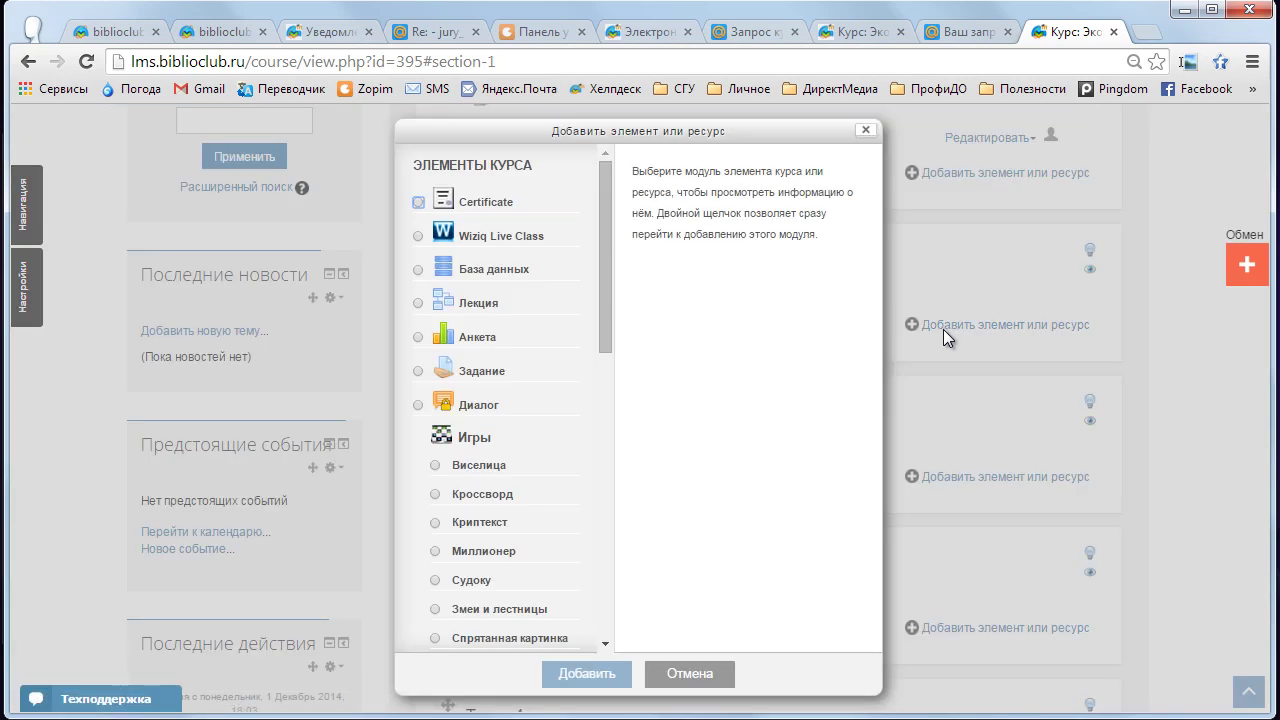
left_click_drag(604, 236, 603, 534)
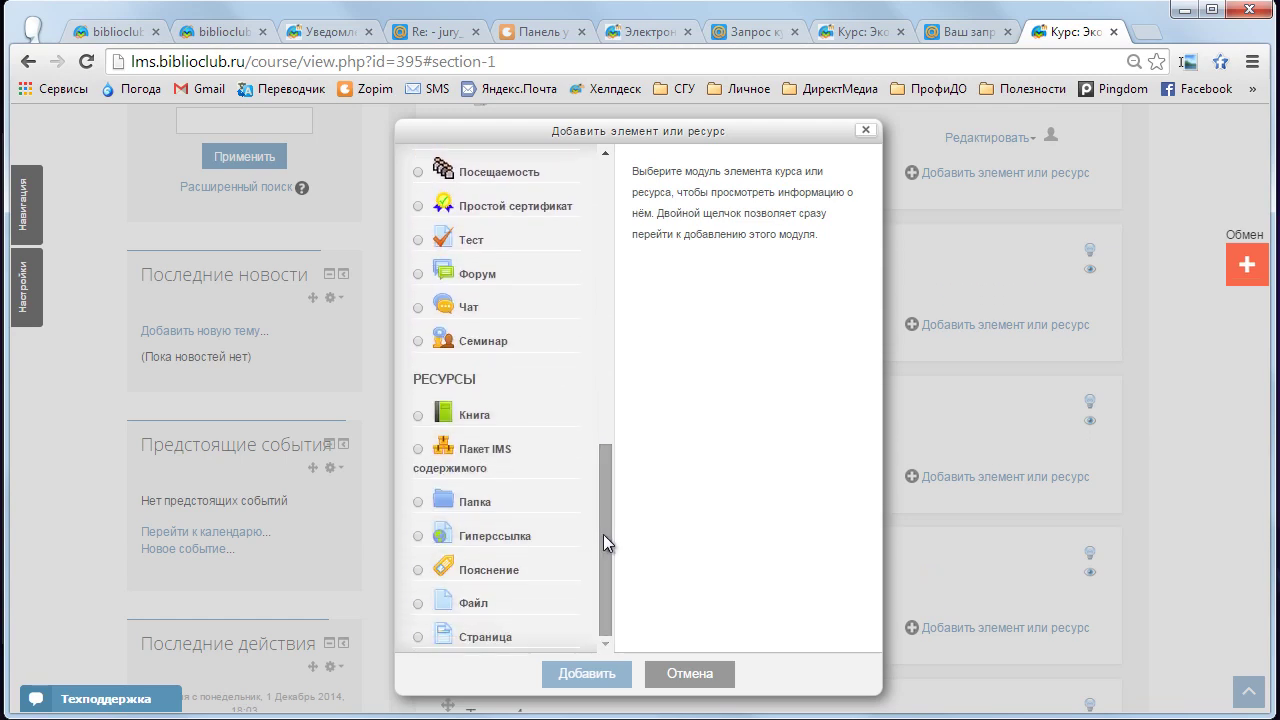
left_click(419, 643)
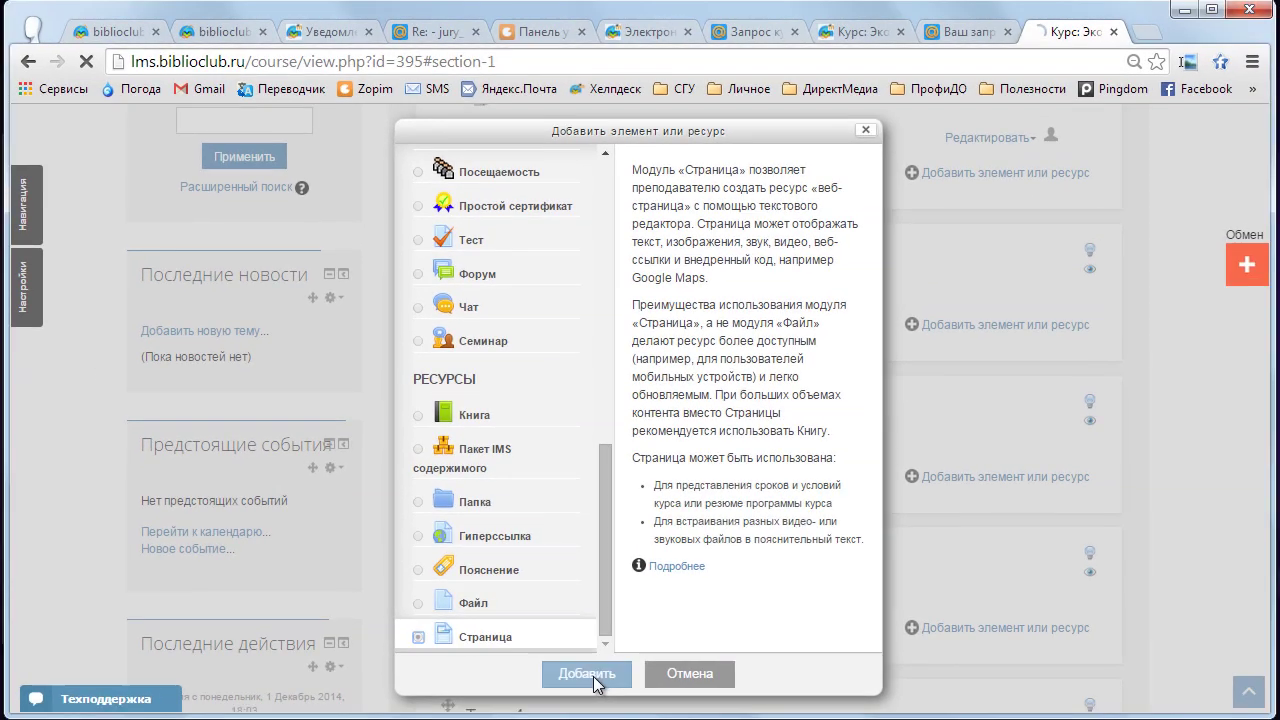
left_click(629, 698)
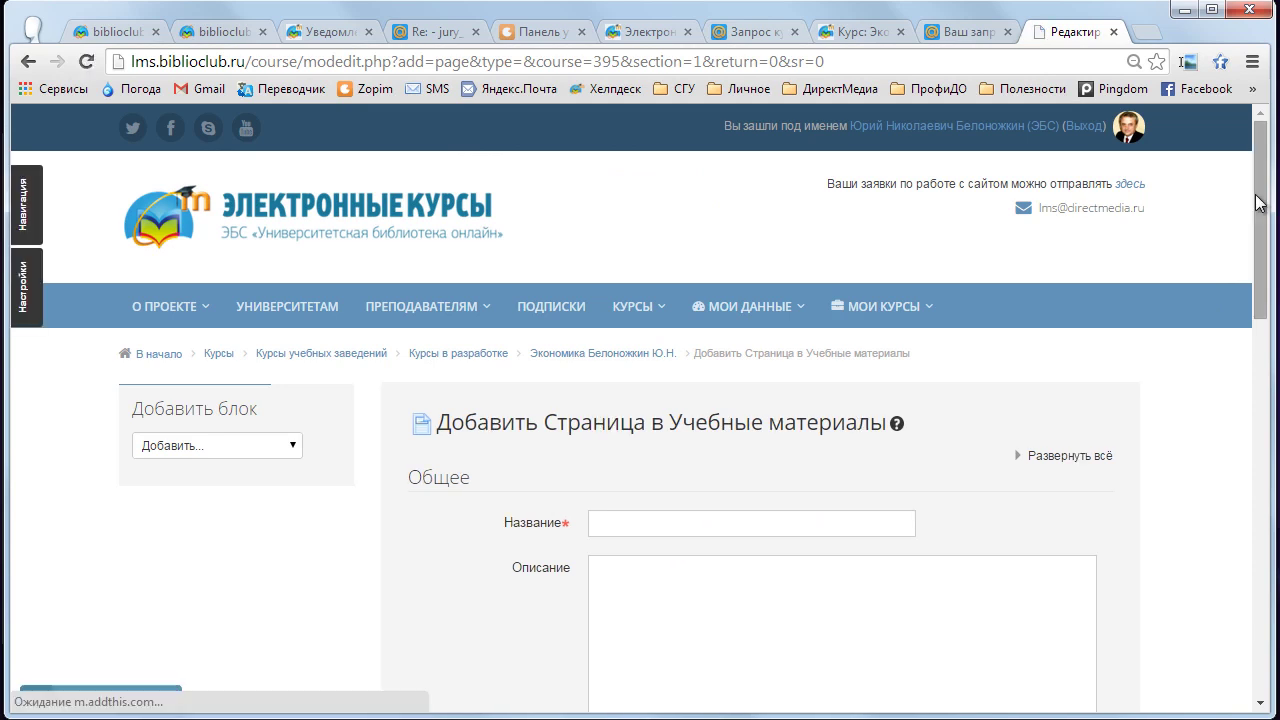
- Enter «Учебник» as the new page's name
scroll(1258, 230, "down", 1)
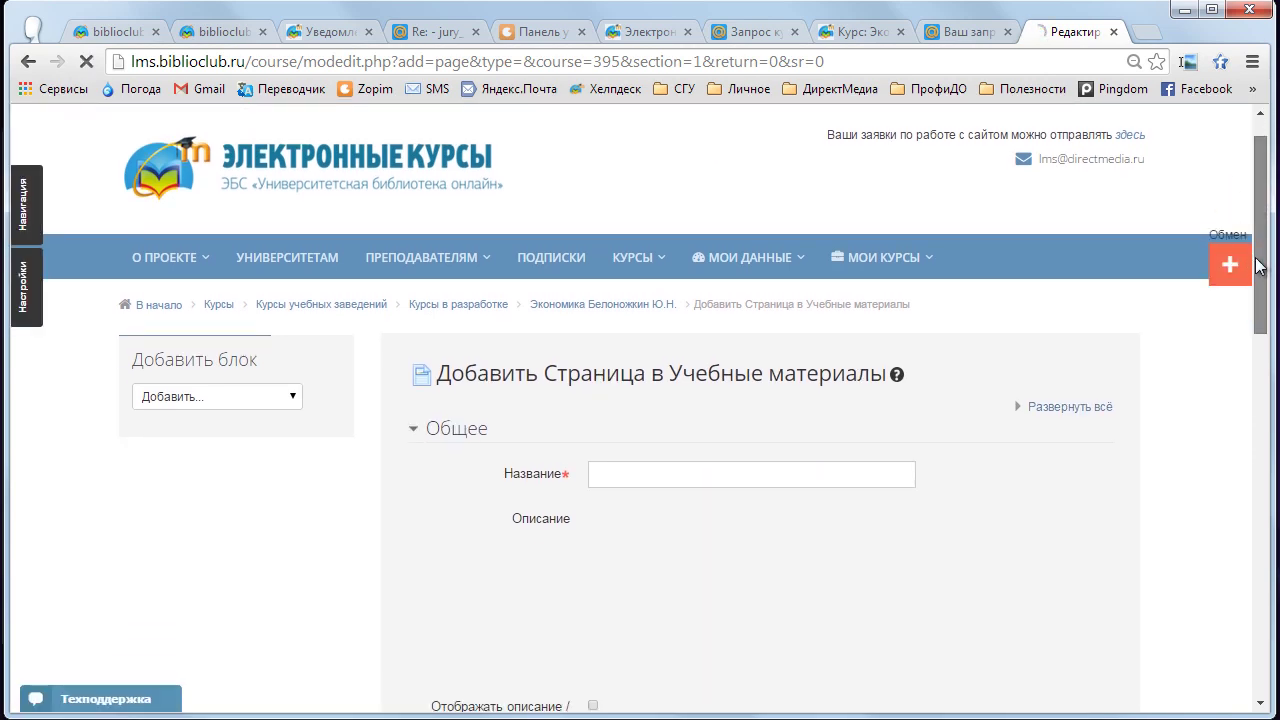
scroll(1258, 262, "down", 2)
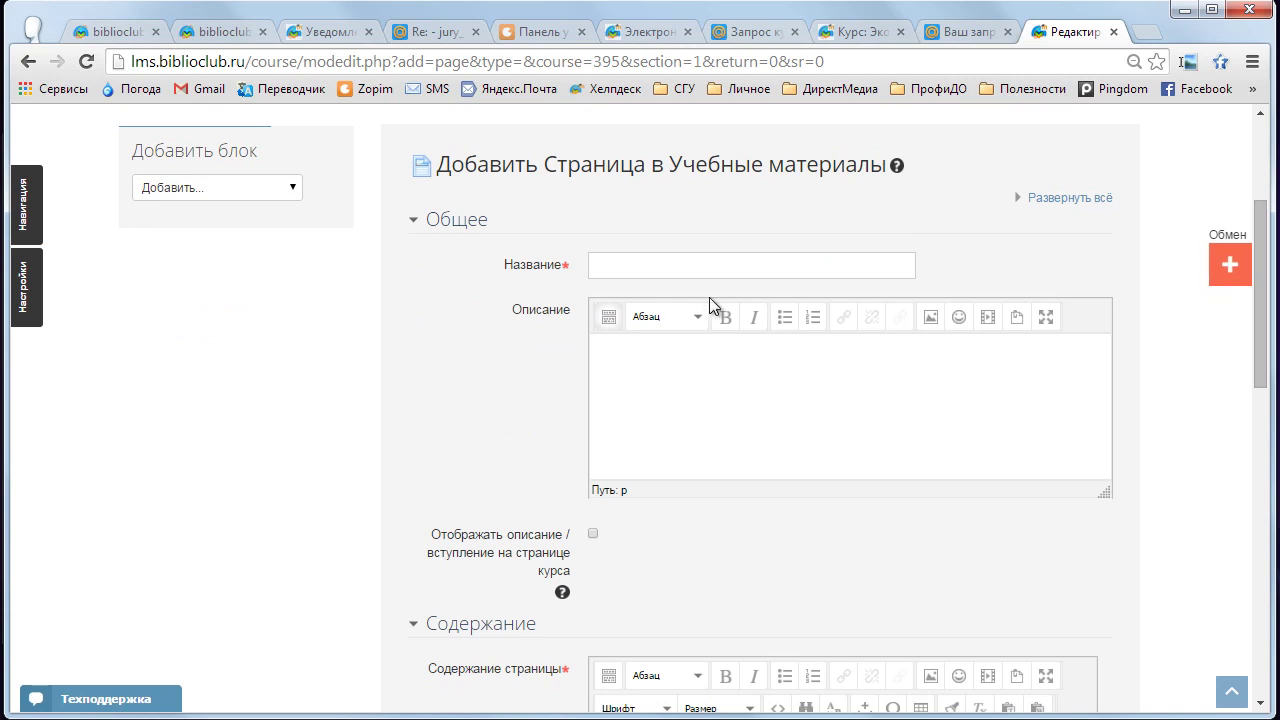
left_click(665, 268)
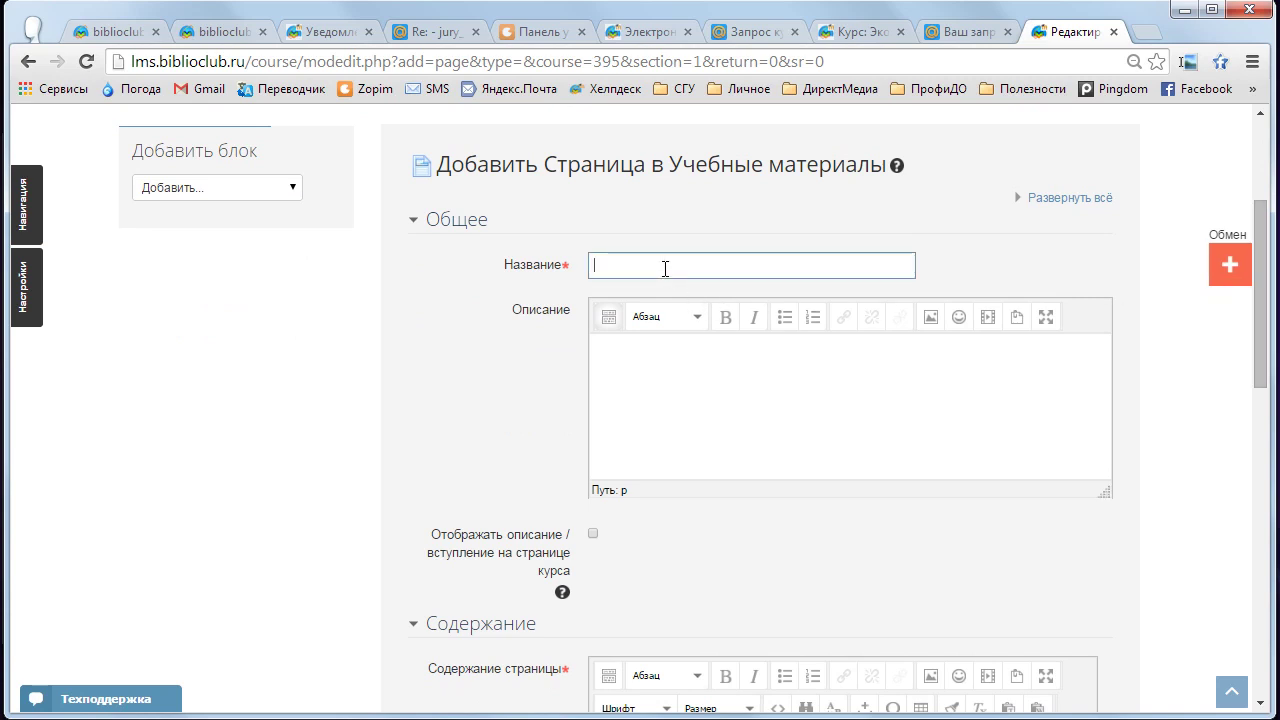
type("Учебник")
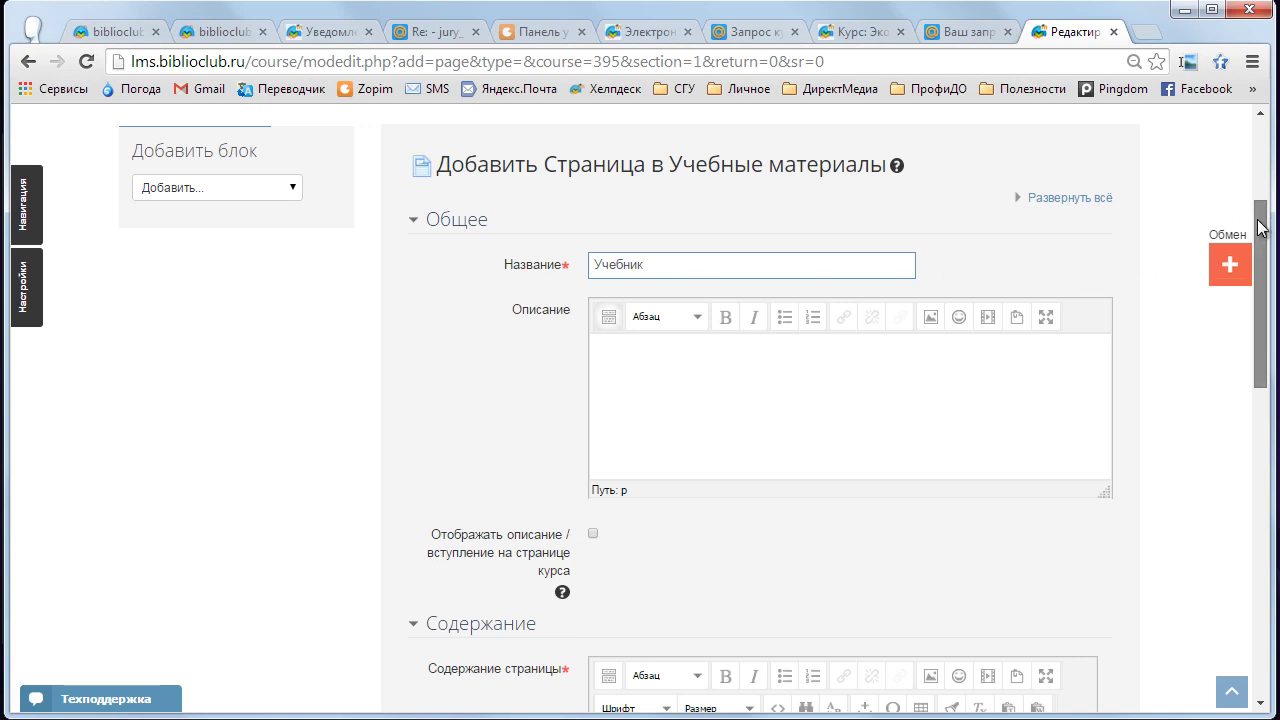
- Expand the content editor toolbar and open its HTML source editor
scroll(1260, 226, "down", 1)
left_click(653, 300)
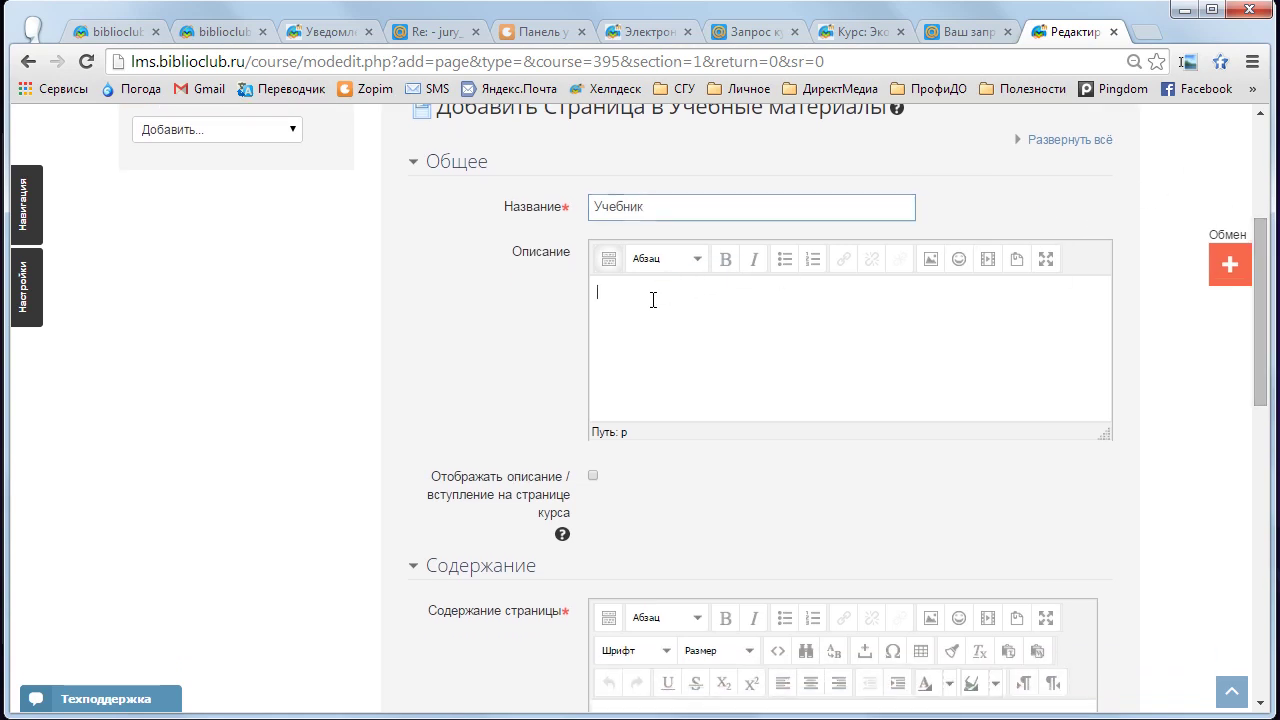
scroll(1258, 300, "down", 2)
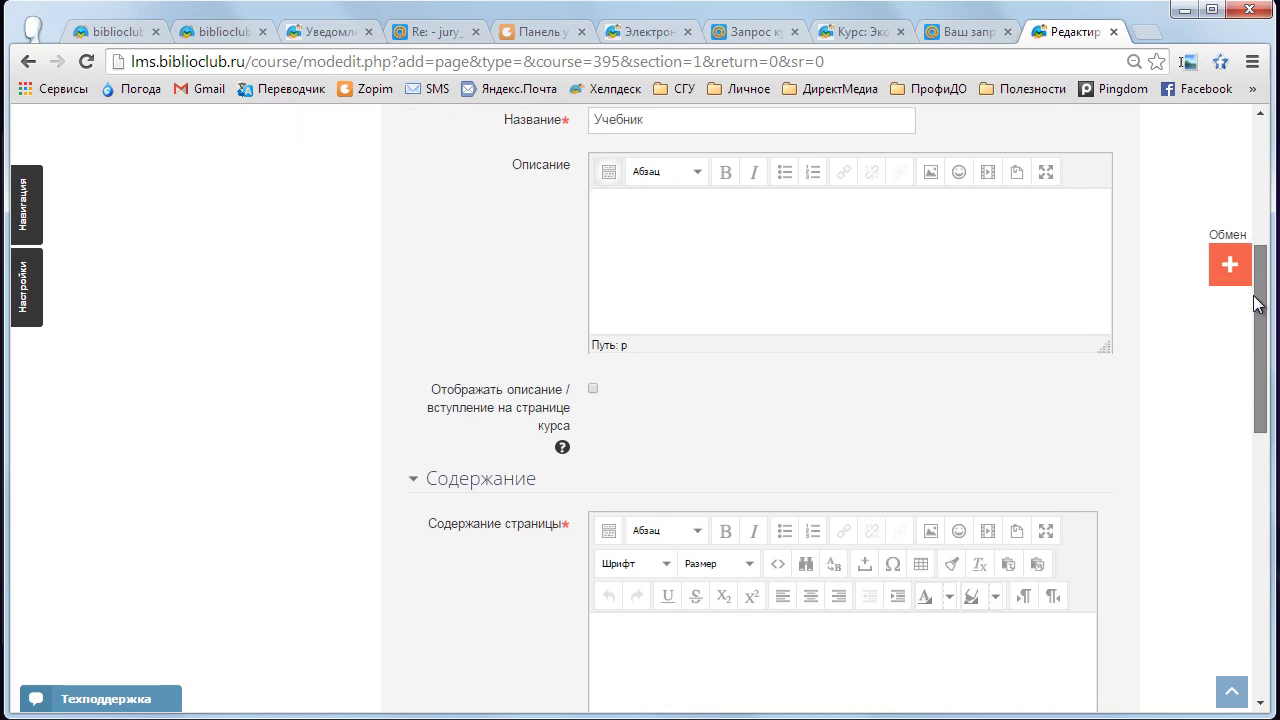
scroll(1258, 300, "down", 3)
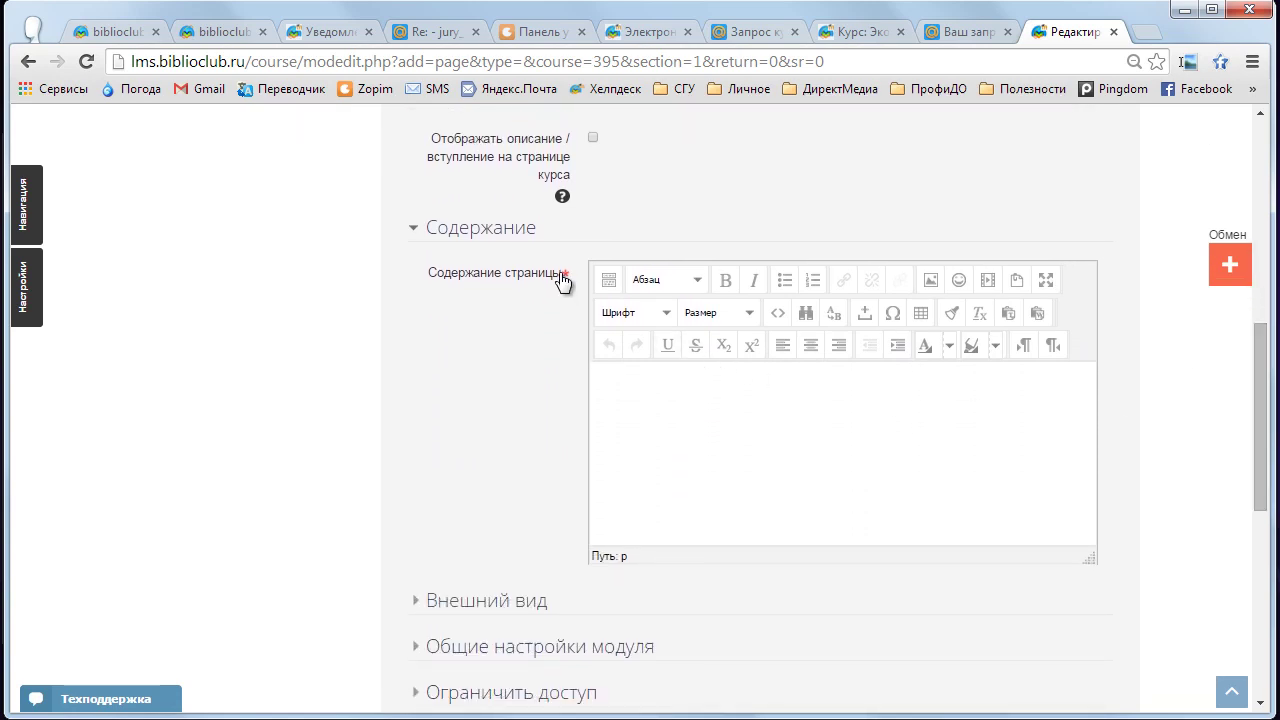
left_click(609, 281)
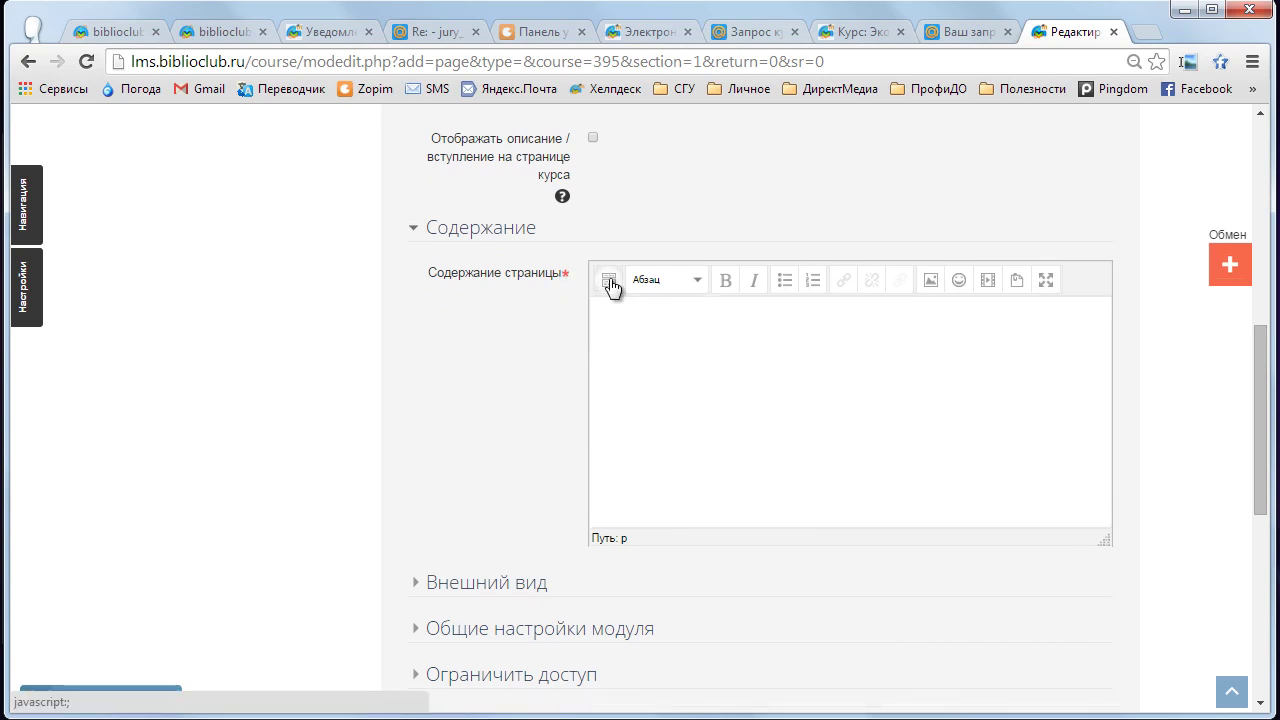
left_click(609, 281)
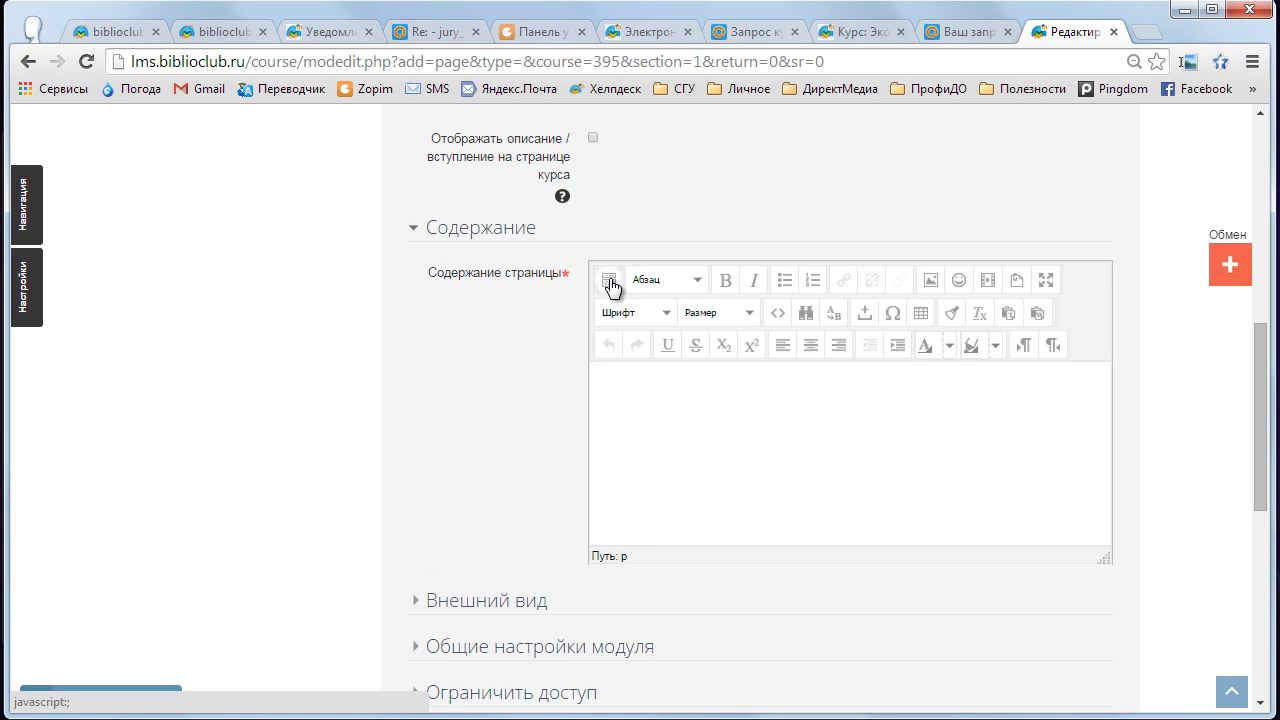
left_click(778, 318)
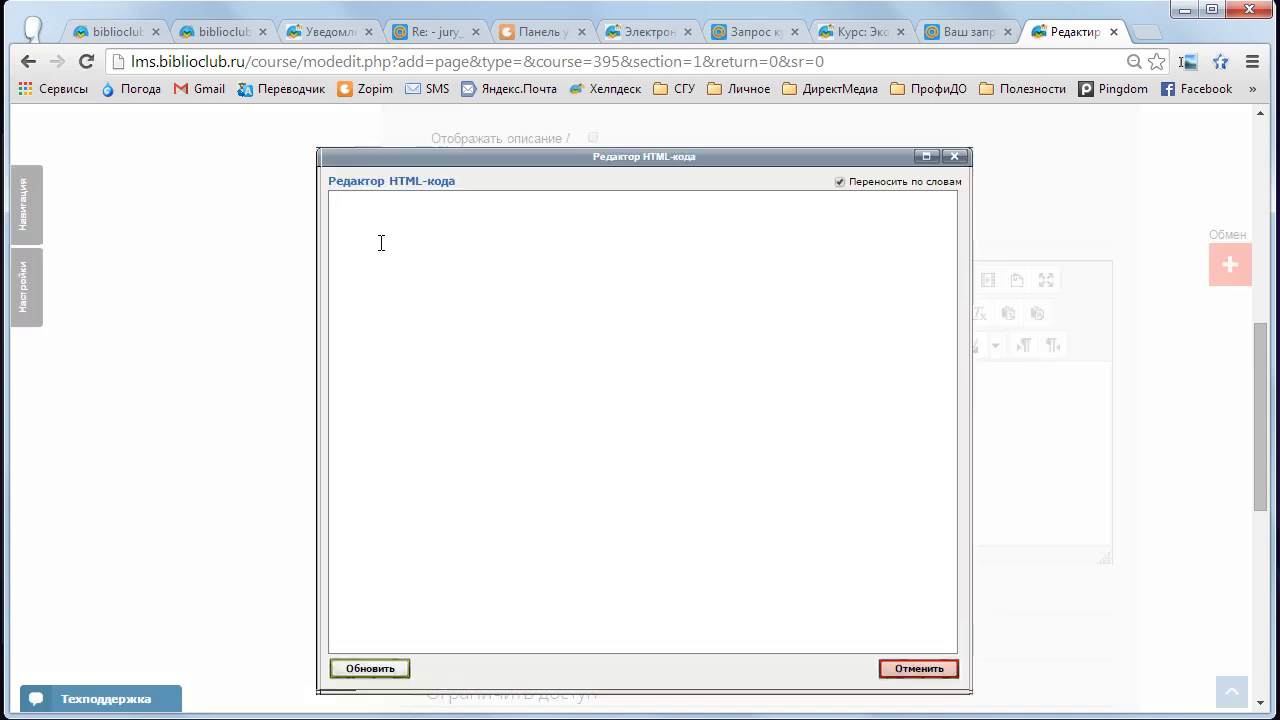
- Paste the biblioclub iframe code into the HTML source, verify it, and apply it
right_click(347, 210)
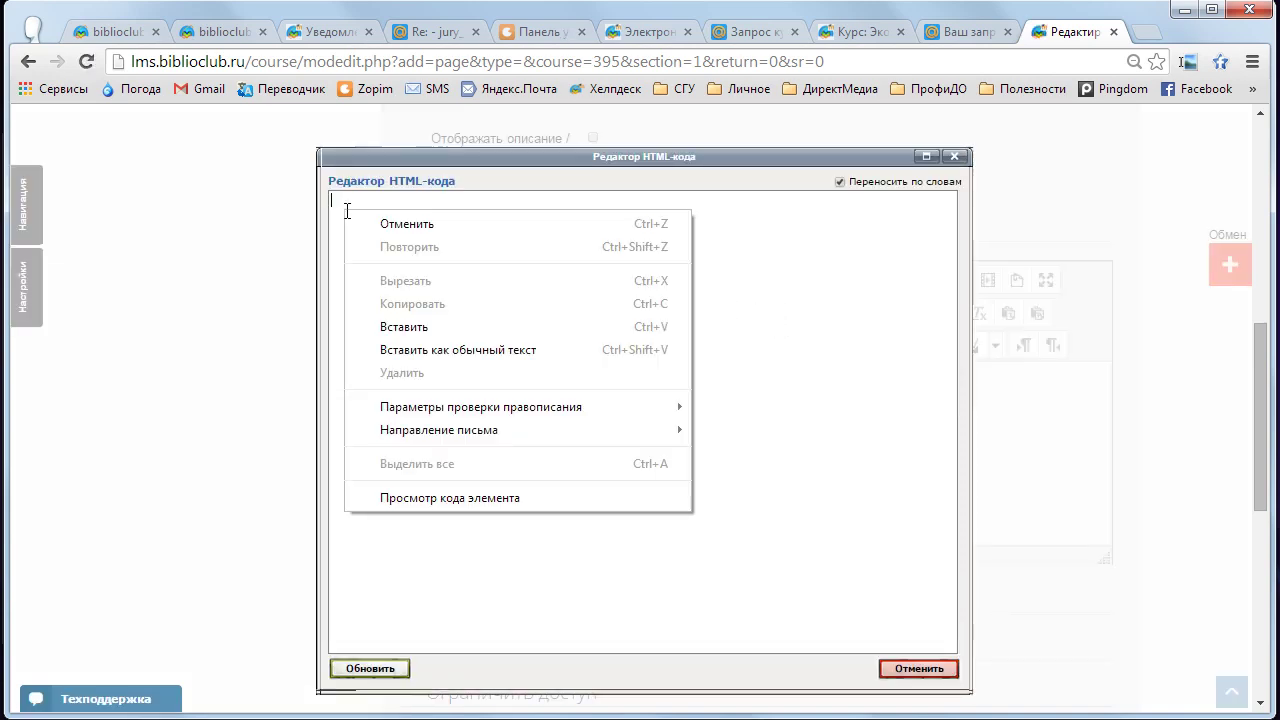
left_click(431, 324)
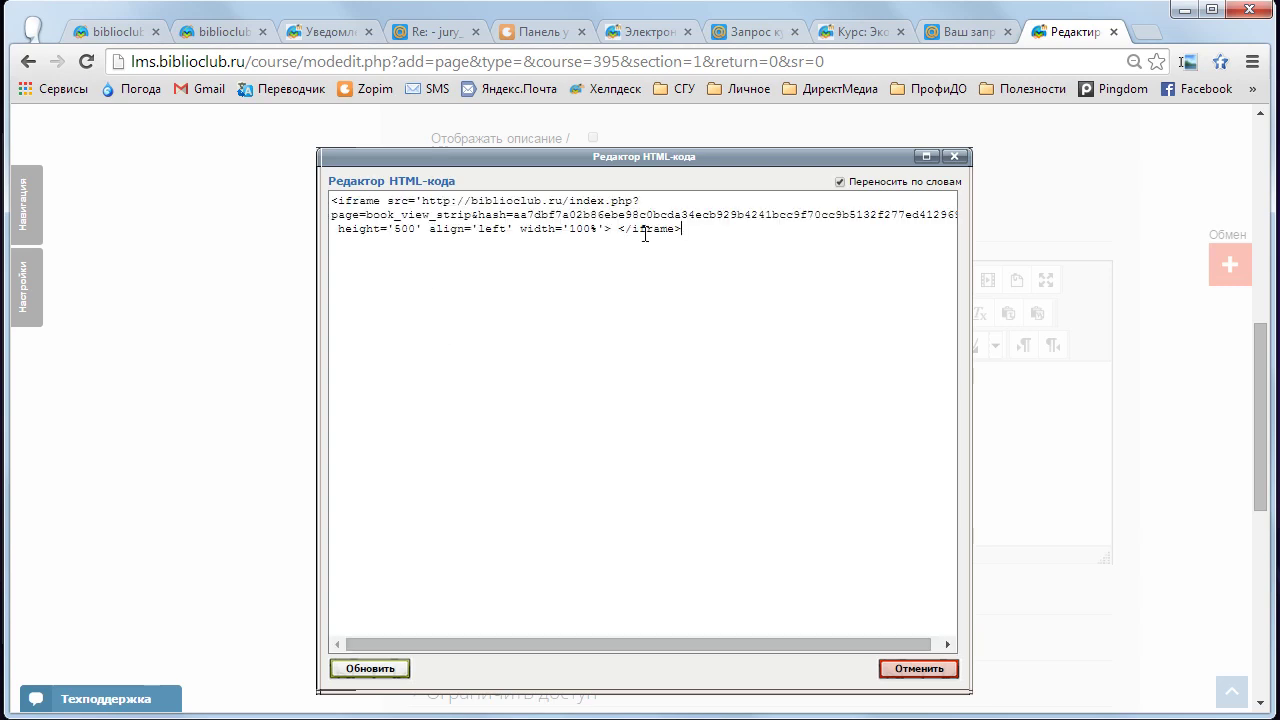
left_click_drag(684, 229, 326, 200)
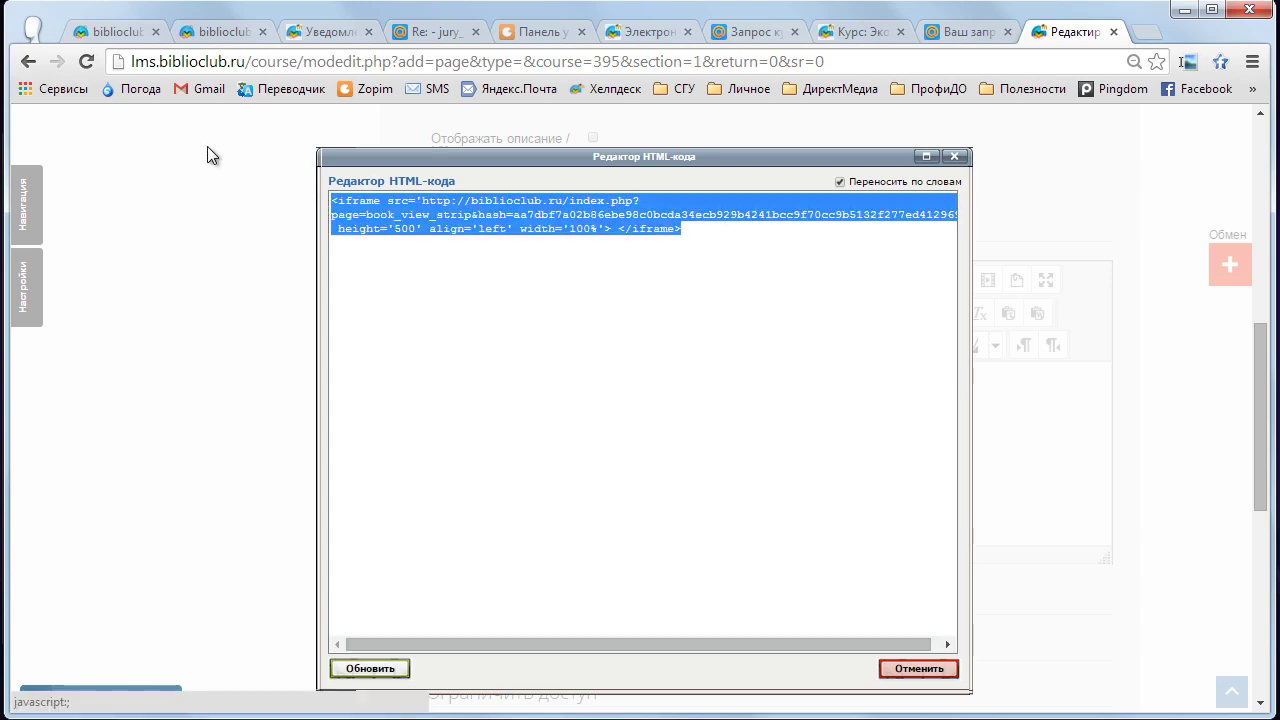
left_click(111, 31)
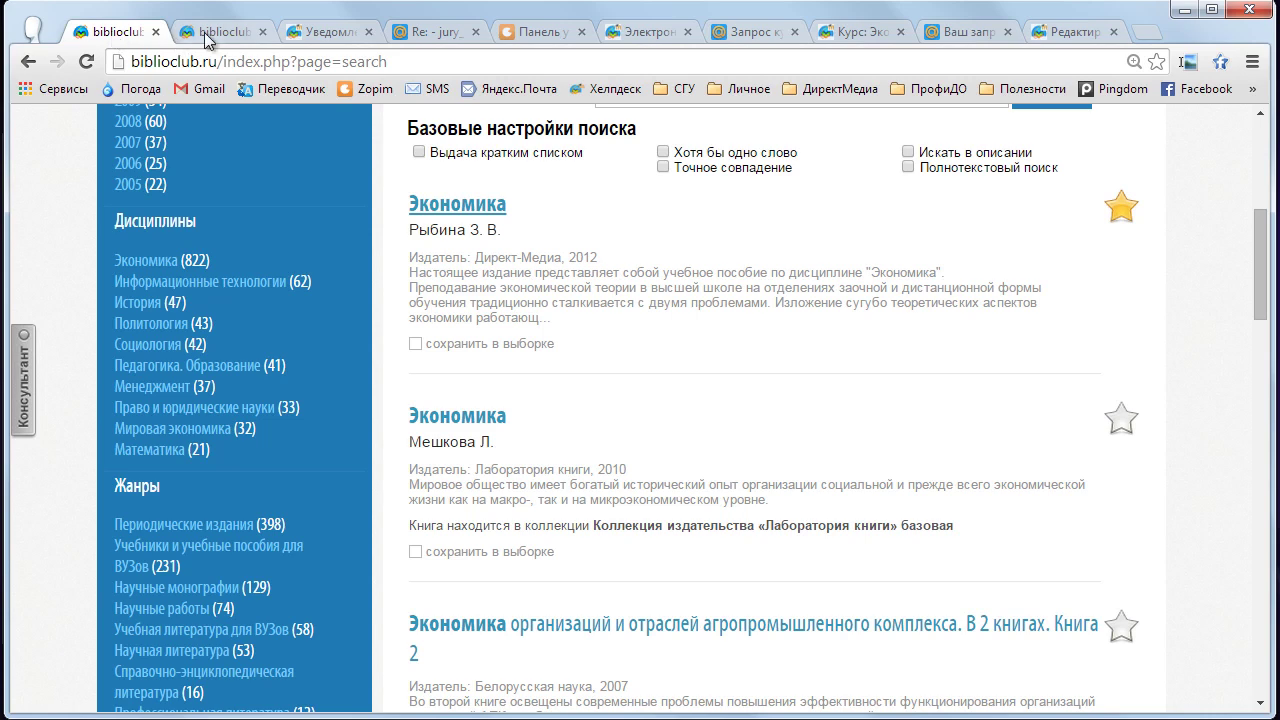
left_click(214, 31)
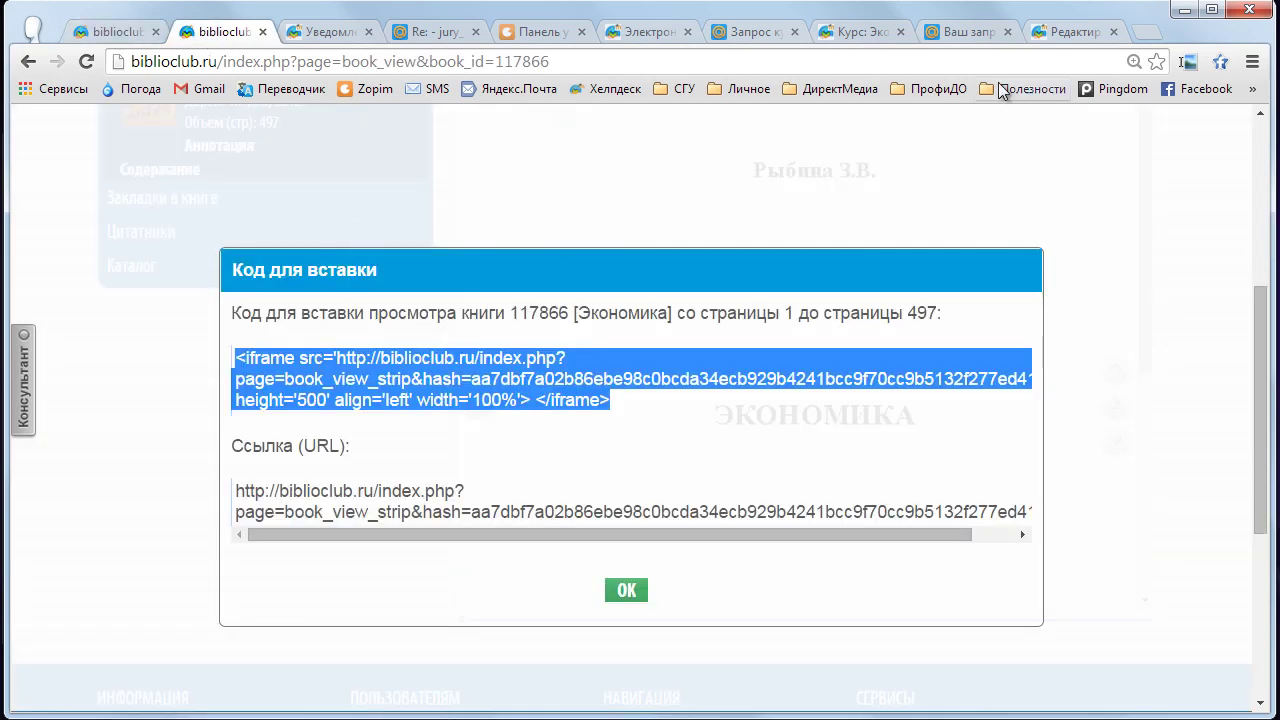
left_click(1057, 32)
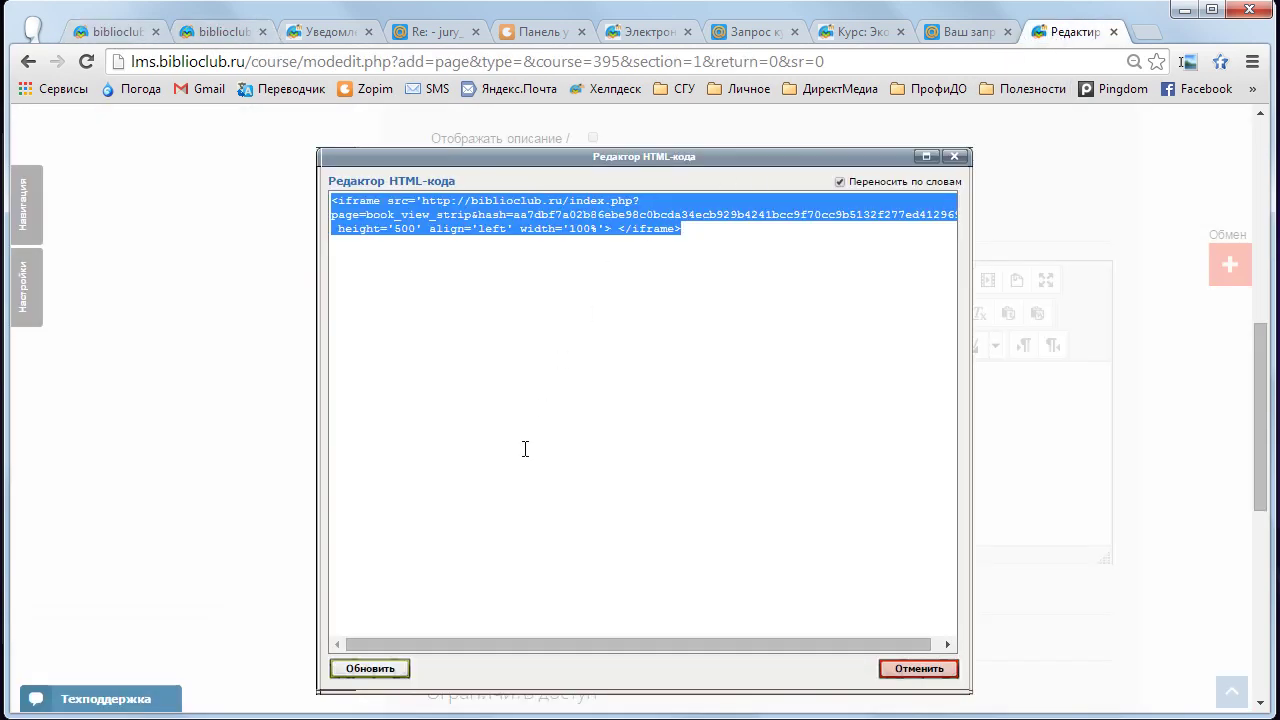
left_click(394, 670)
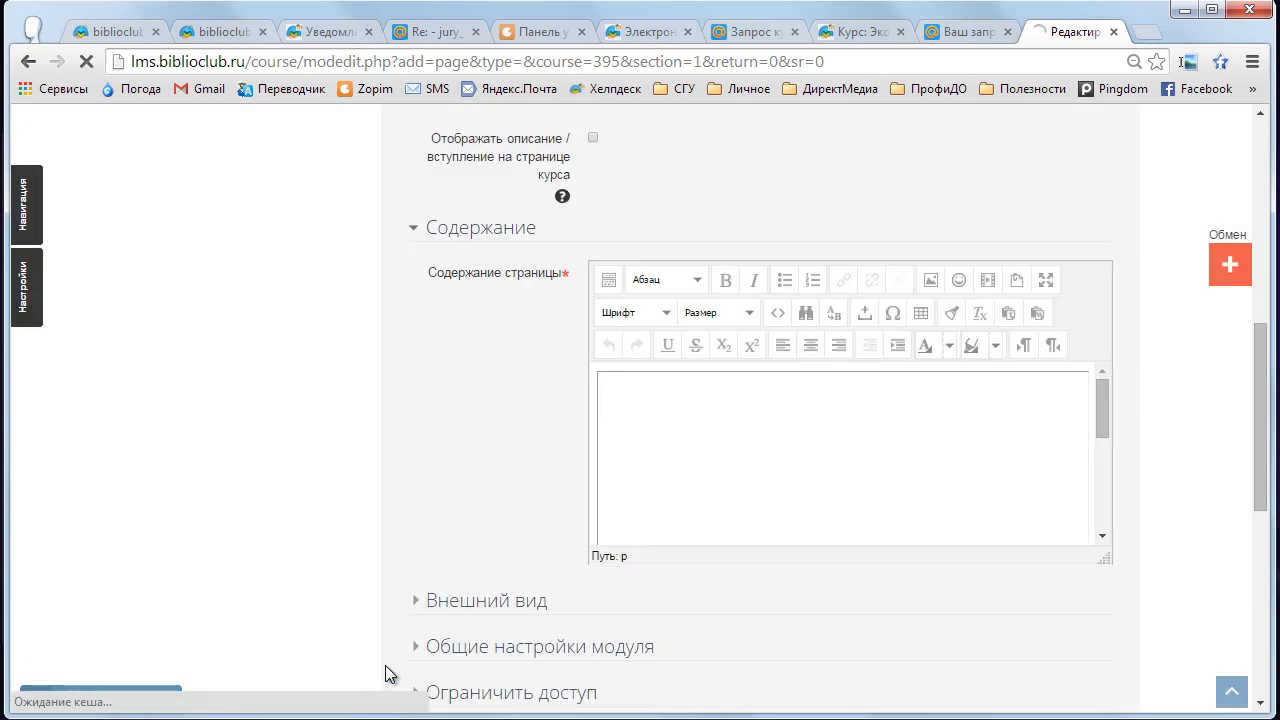
- Save the Учебник page and return to the course
left_click_drag(1106, 393, 1104, 495)
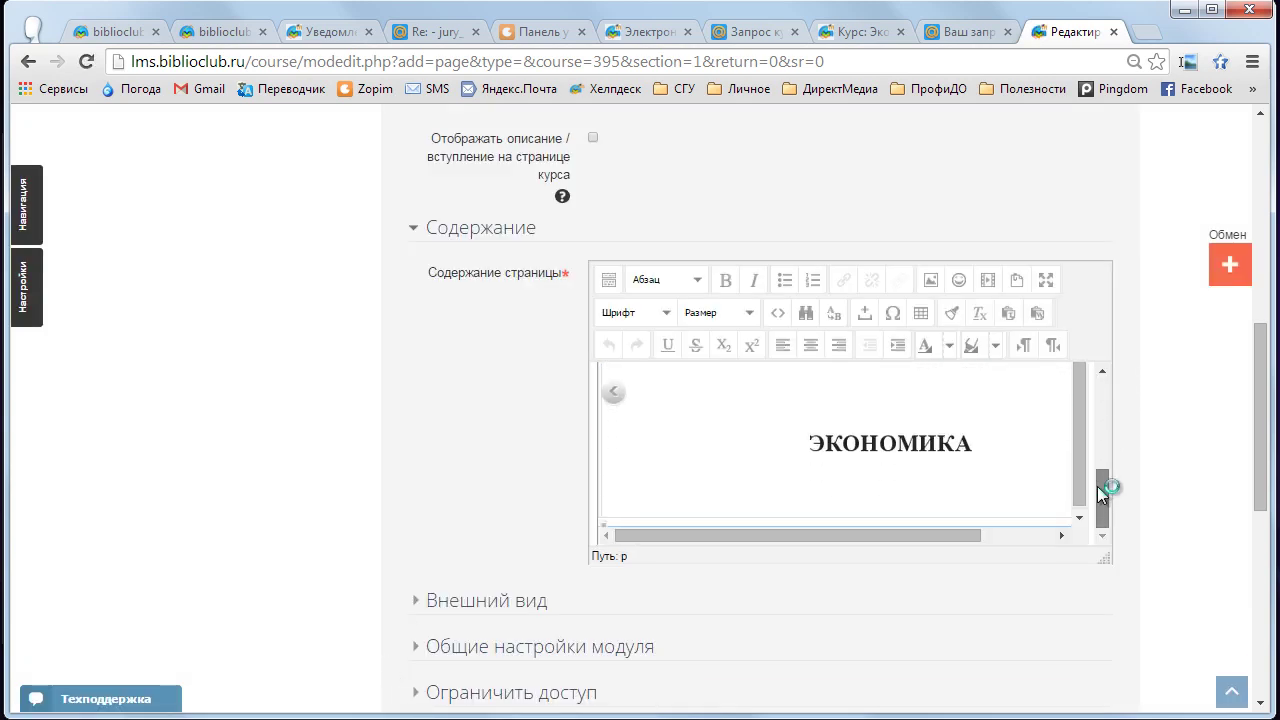
left_click_drag(1263, 348, 1263, 438)
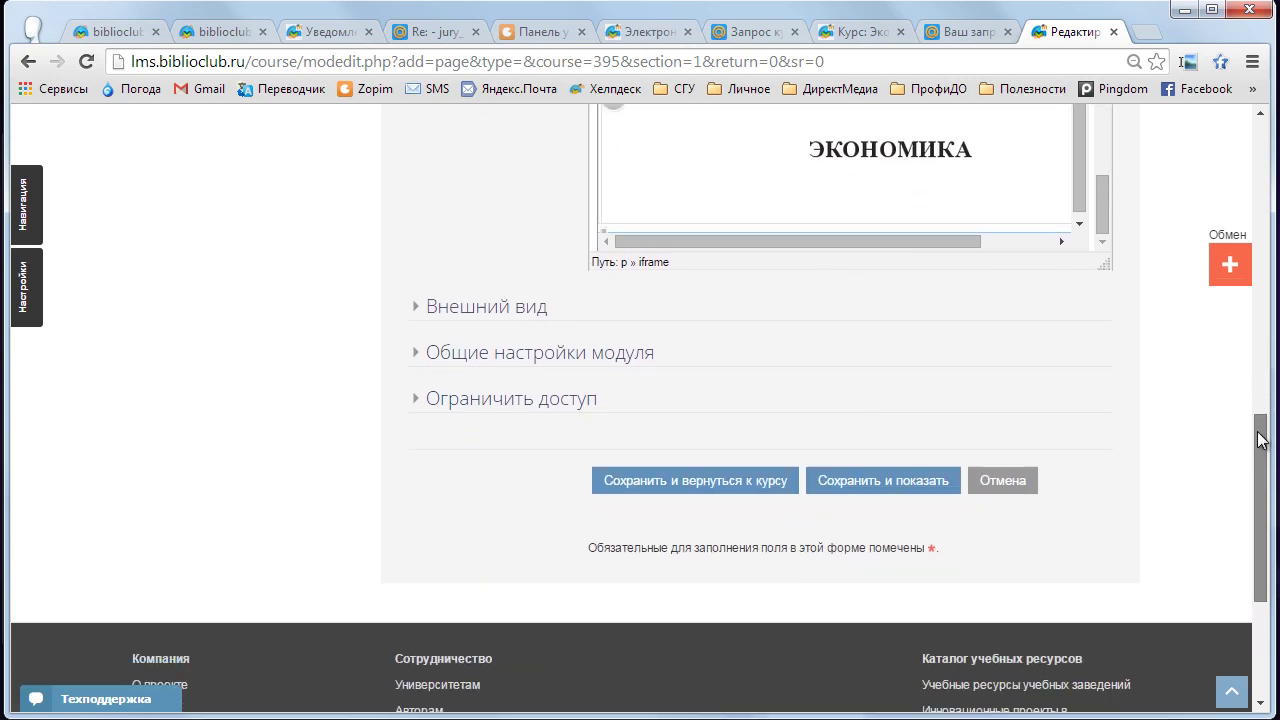
left_click(736, 488)
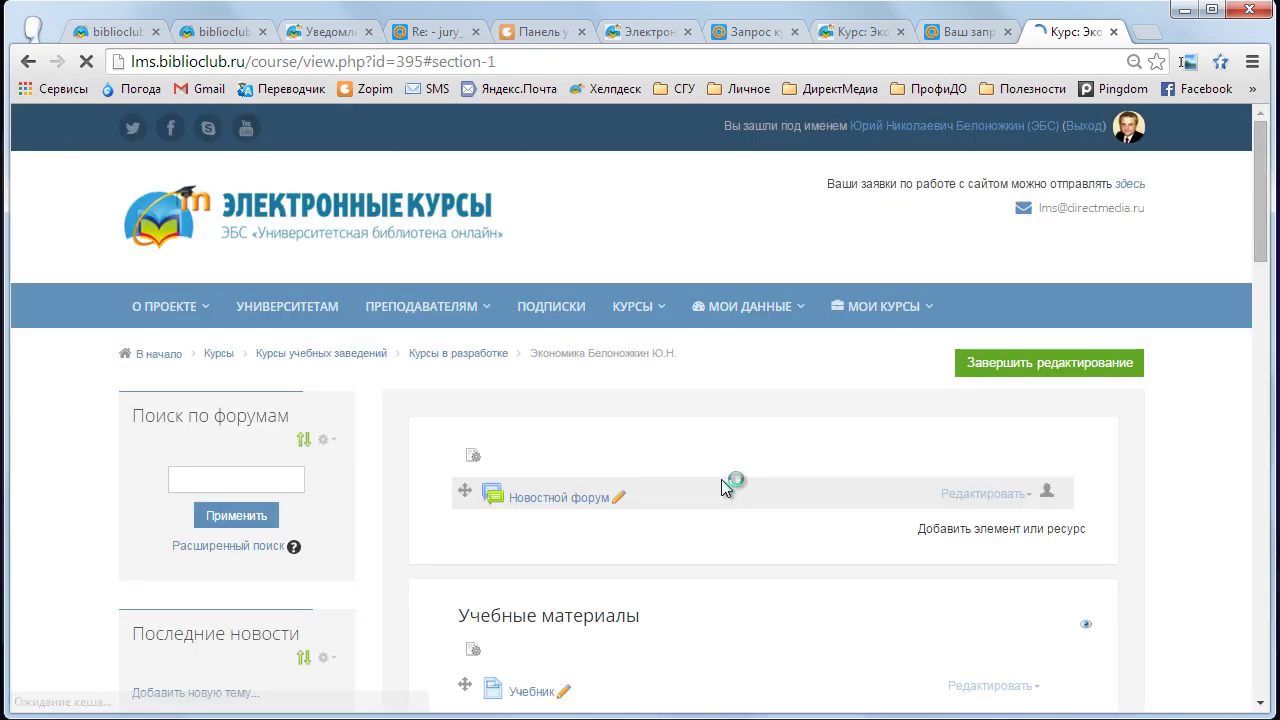
- Open the Учебник page from the Учебные материалы section
scroll(721, 479, "down", 6)
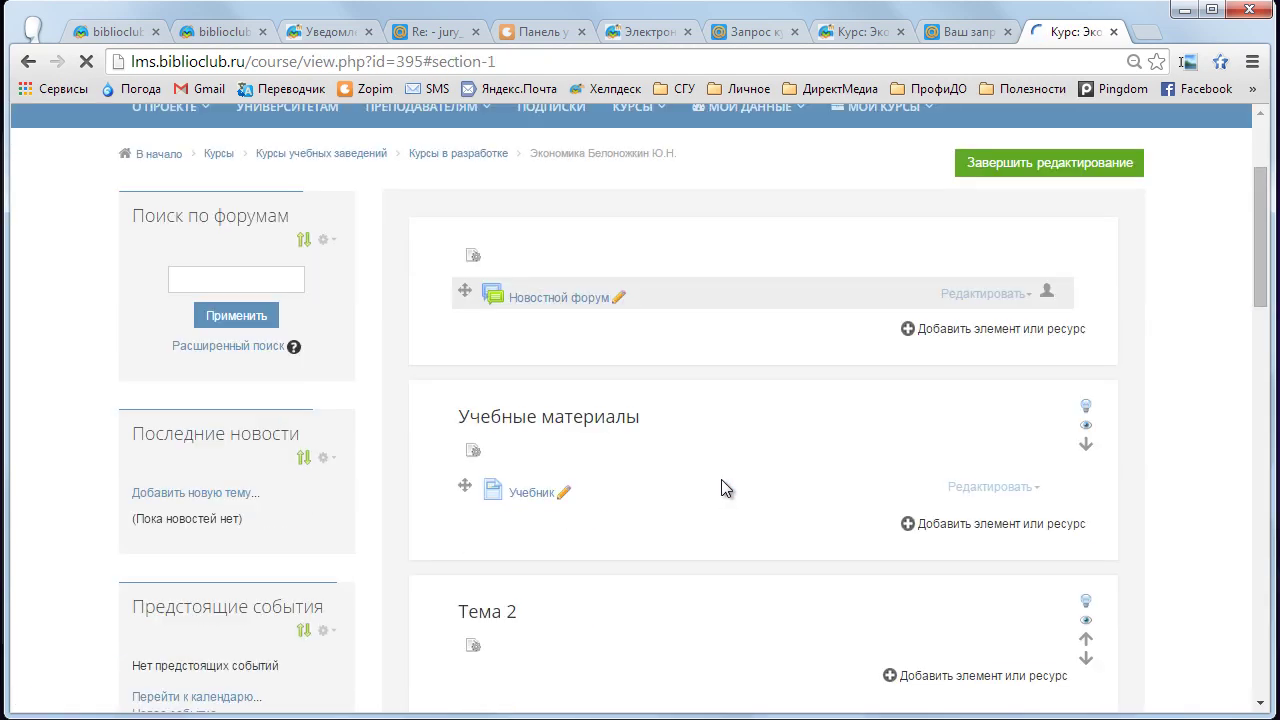
scroll(719, 479, "up", 3)
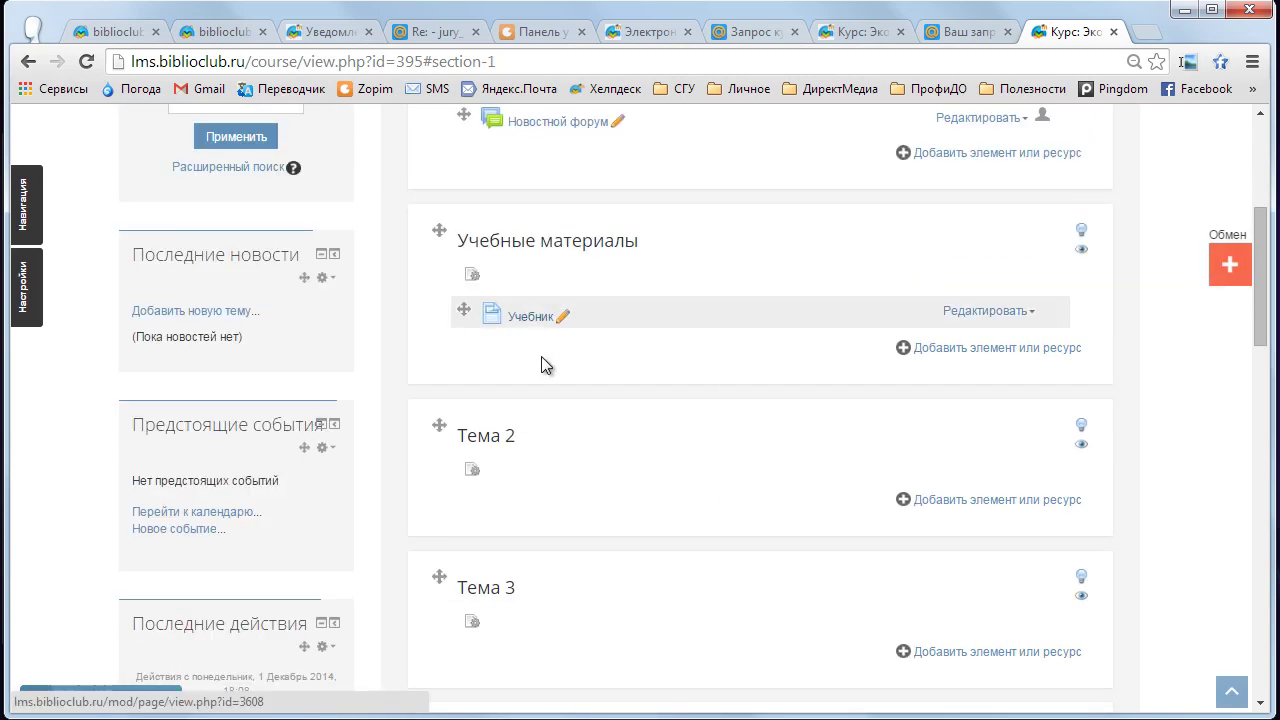
middle_click(709, 466)
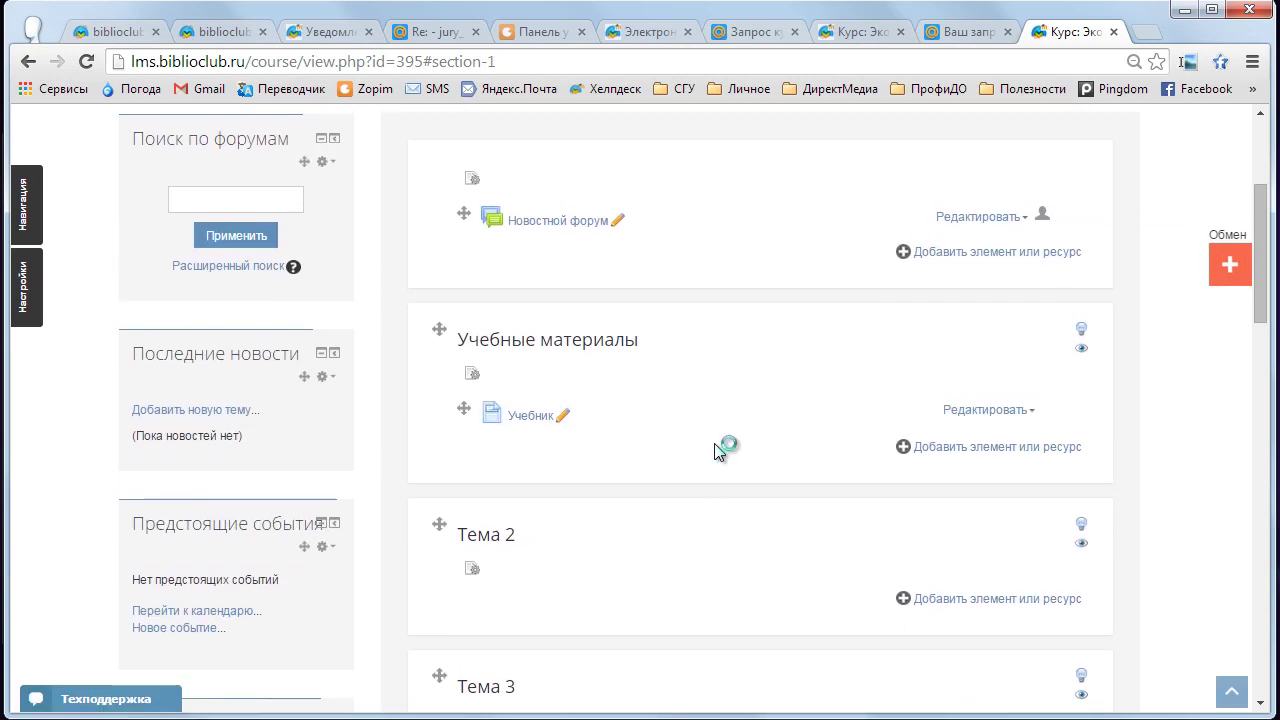
middle_click(714, 442)
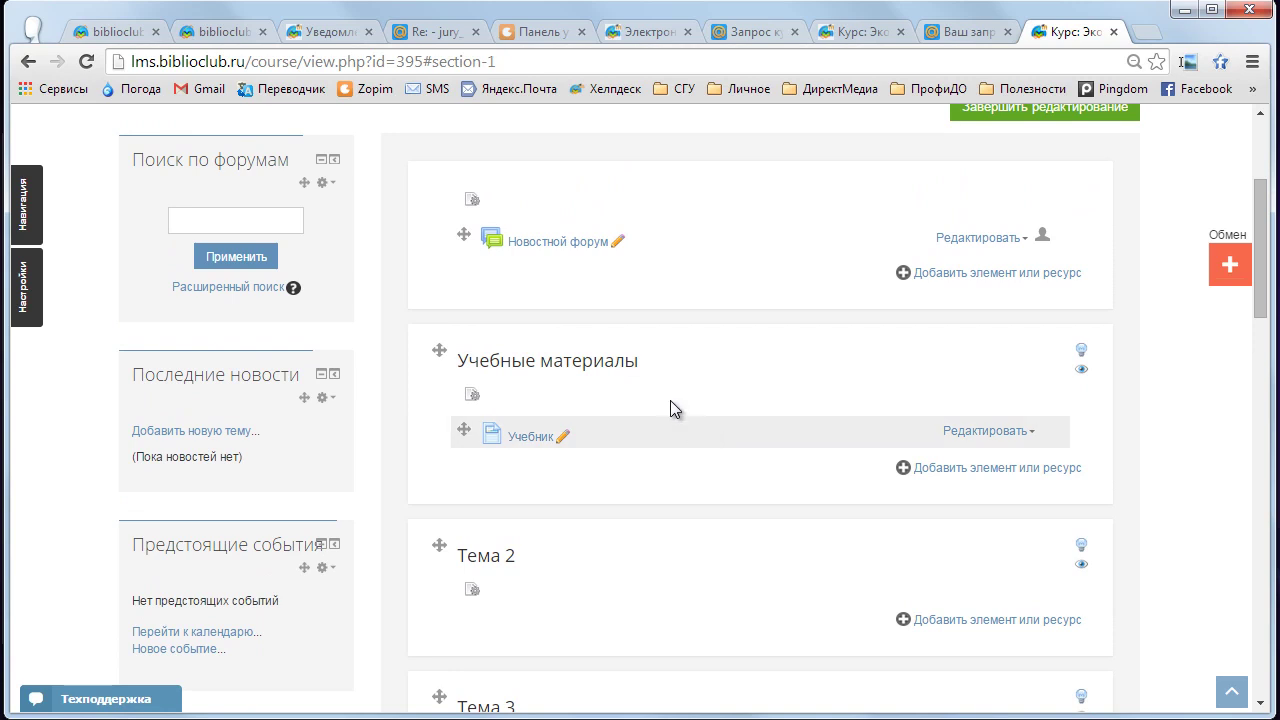
left_click(531, 440)
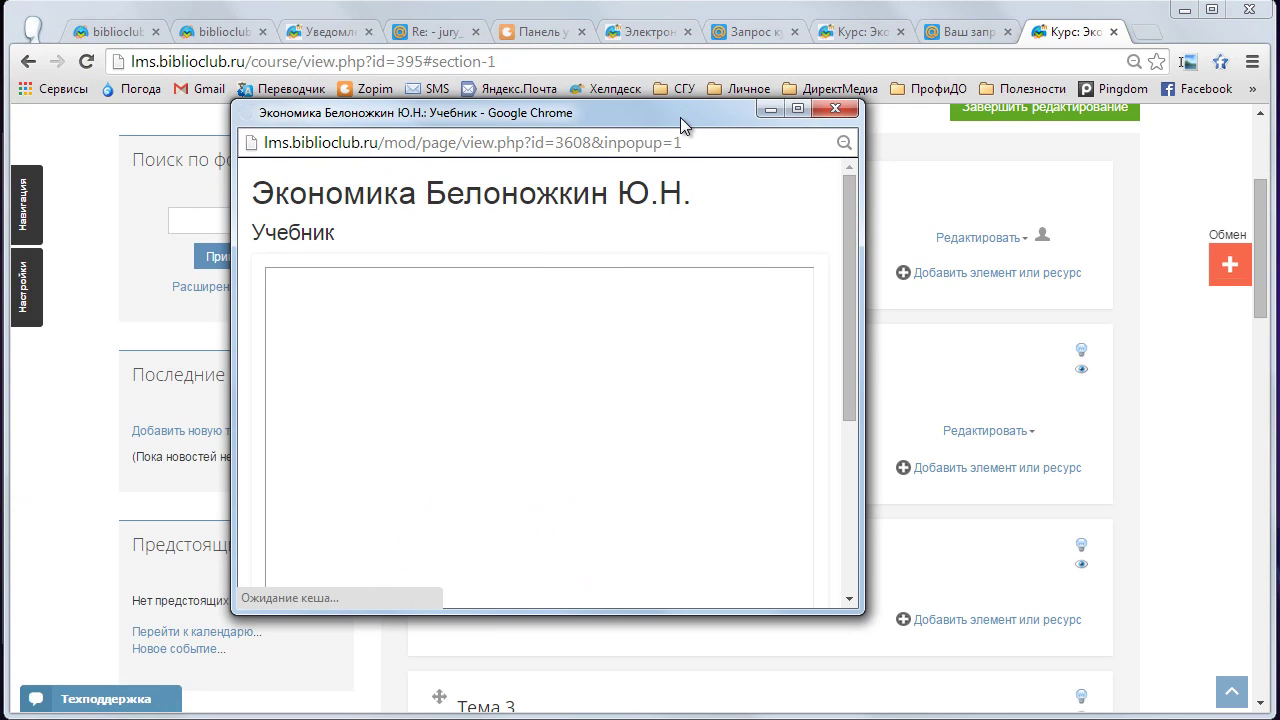
- Move and enlarge the Учебник pop-up window for easier reading
left_click_drag(862, 172, 1150, 172)
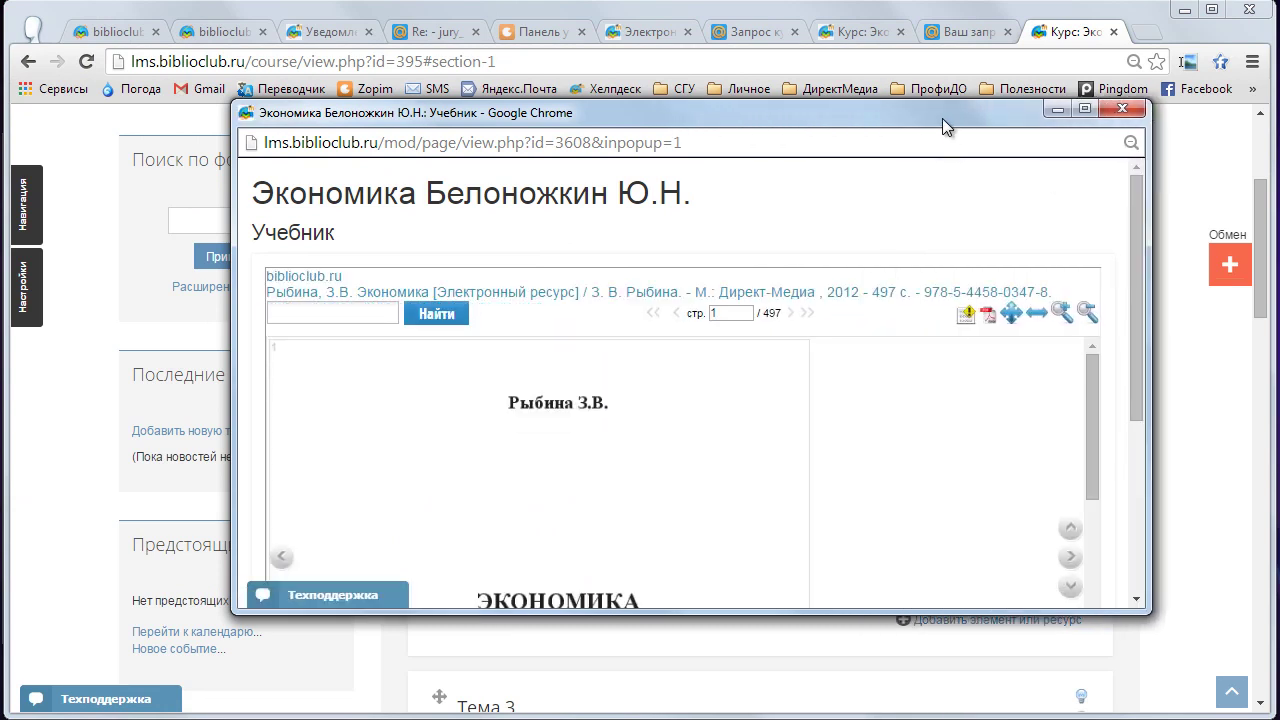
left_click_drag(942, 118, 808, 82)
left_click_drag(1008, 570, 1046, 638)
left_click_drag(1032, 343, 1032, 401)
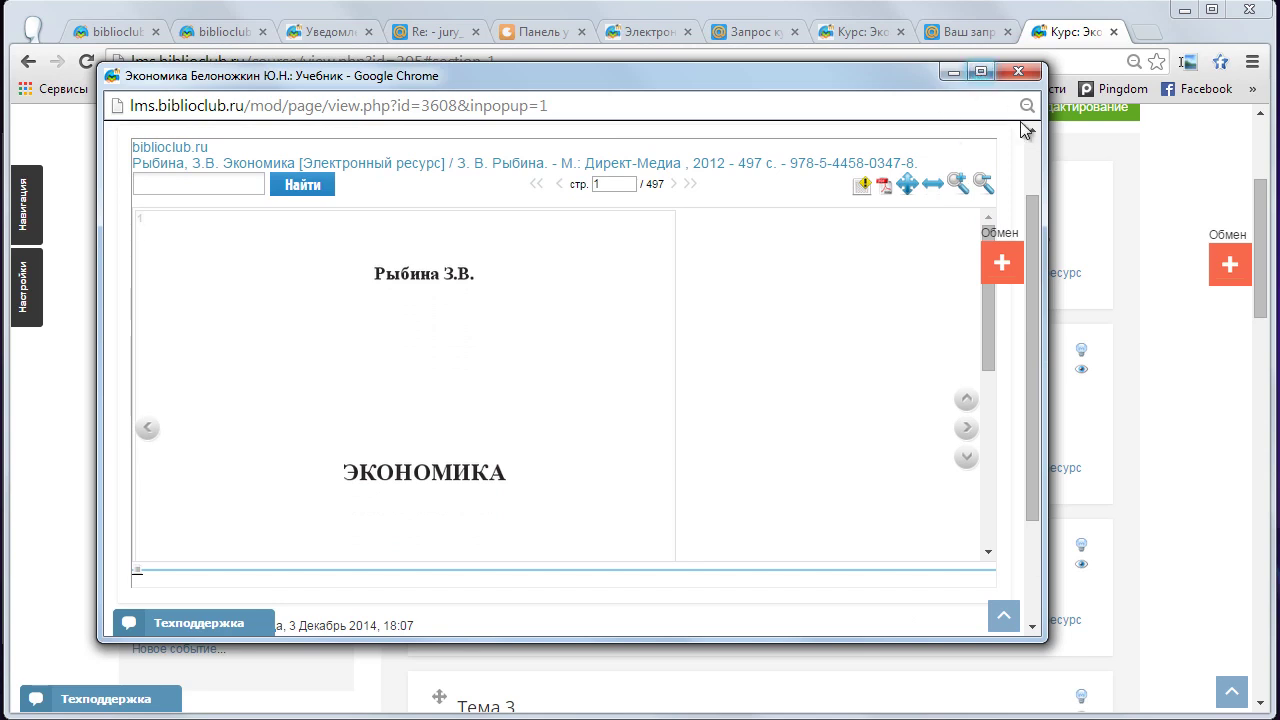
left_click_drag(1046, 136, 1215, 140)
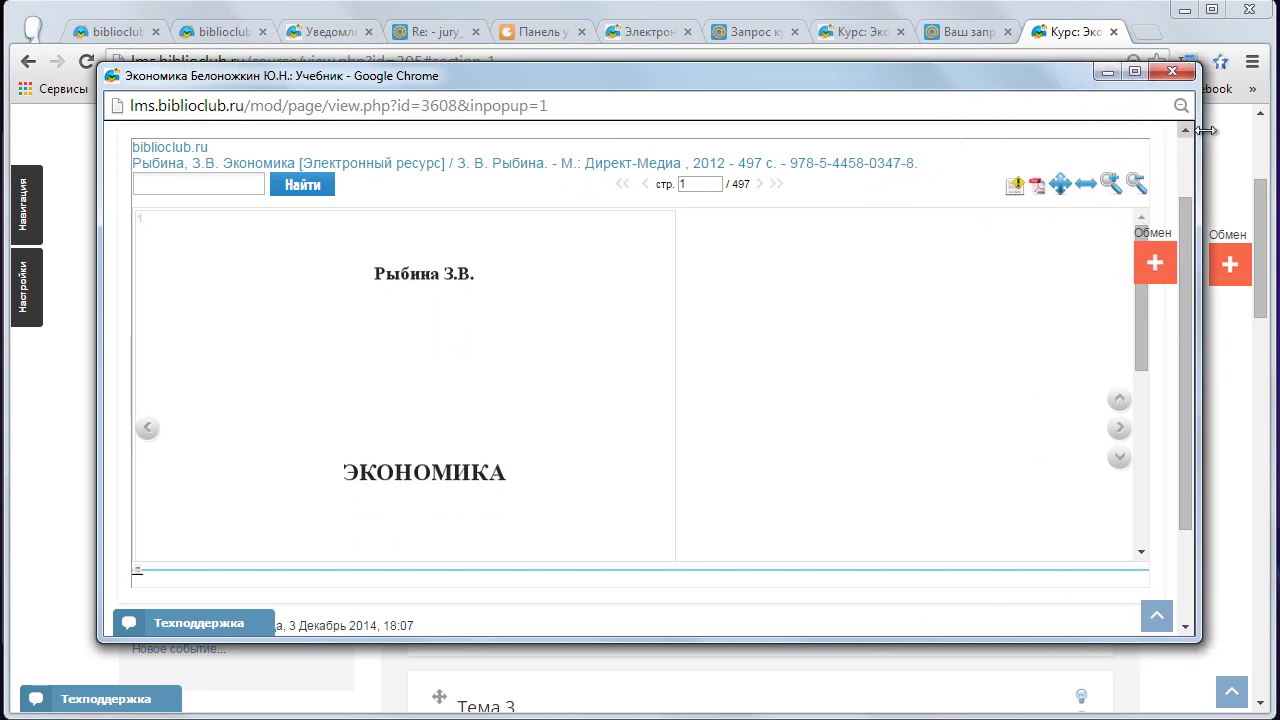
left_click_drag(1157, 318, 1151, 417)
- Page through the book to page 4, zoom in twice, then close the window
left_click(1134, 428)
left_click(1135, 430)
left_click(1135, 458)
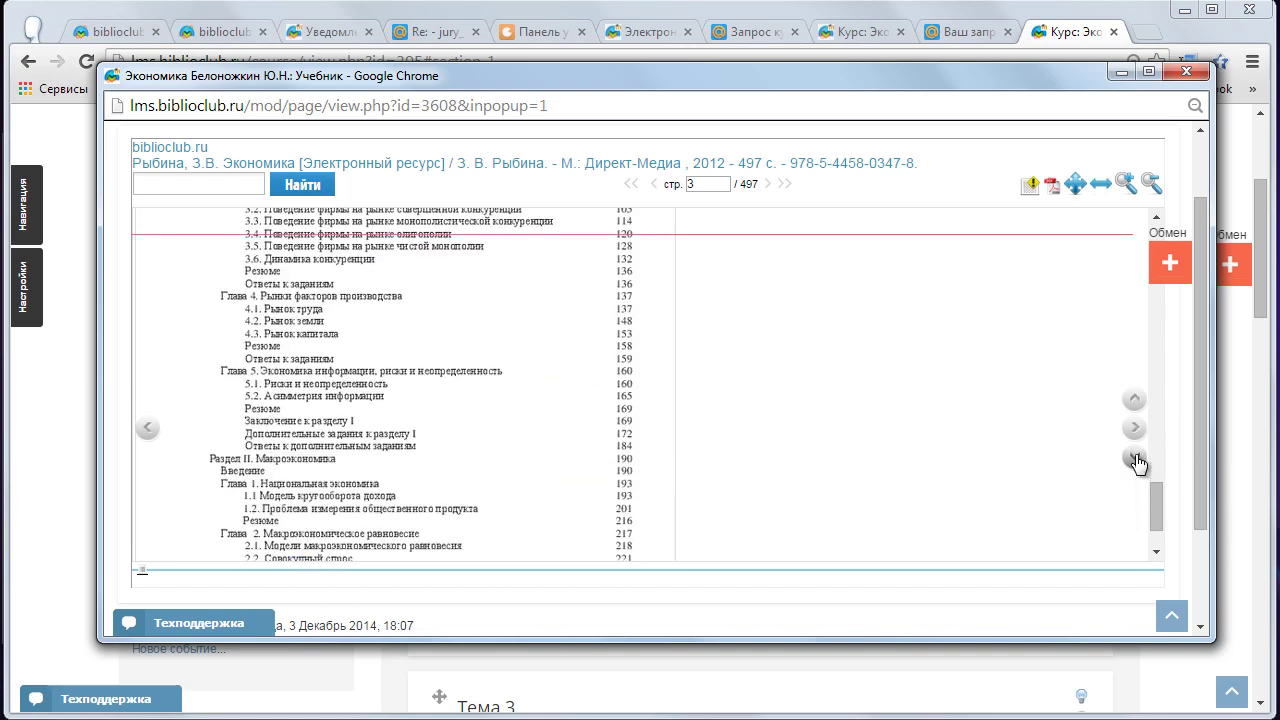
left_click(1135, 458)
left_click(1135, 458)
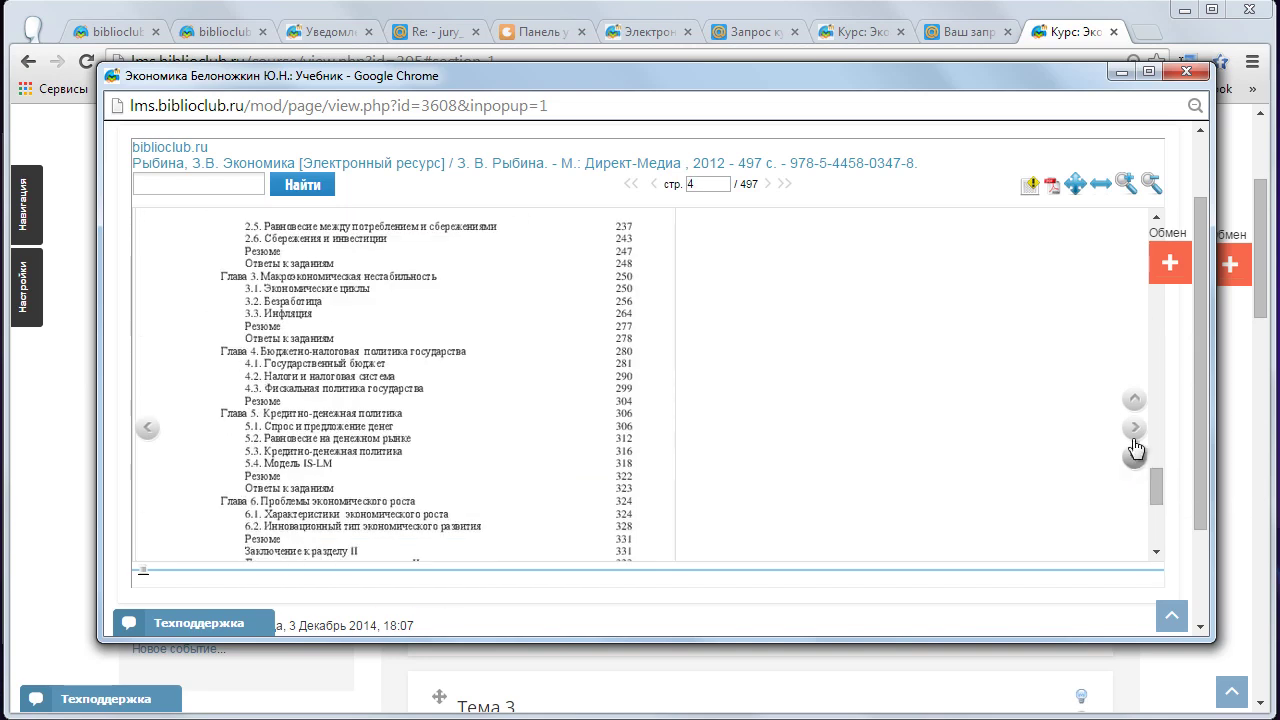
left_click(1126, 184)
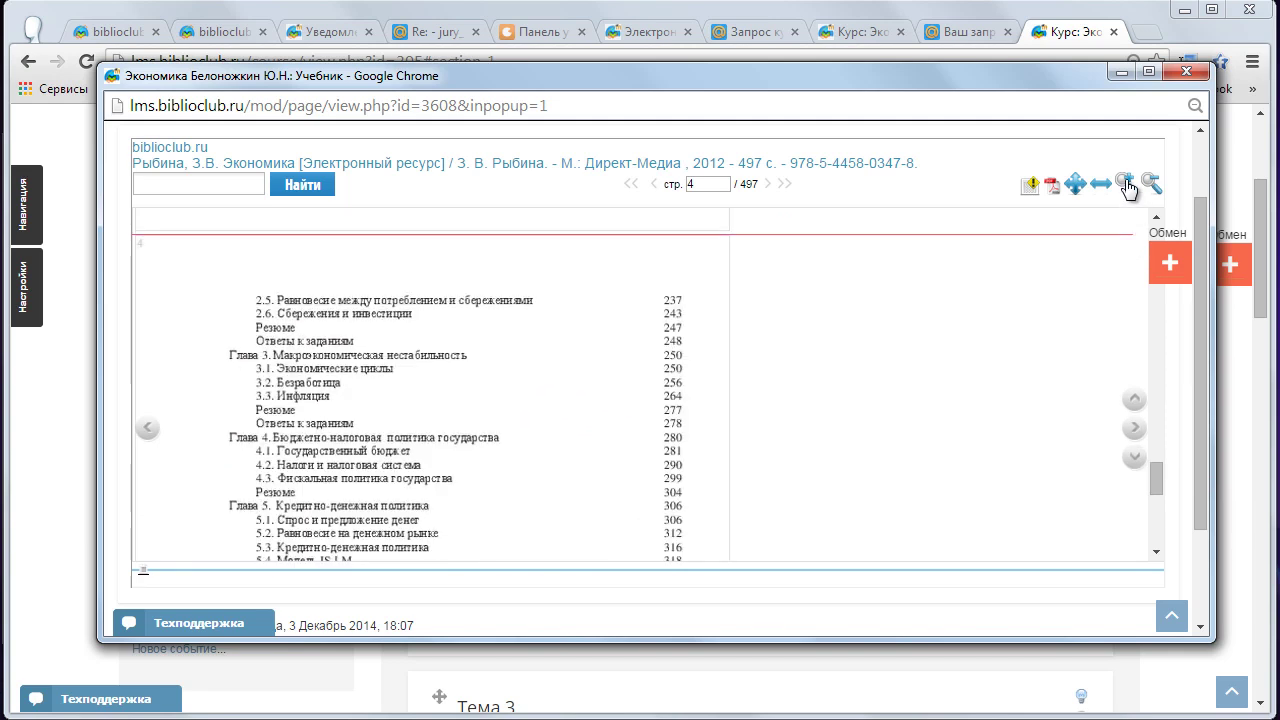
left_click(1126, 184)
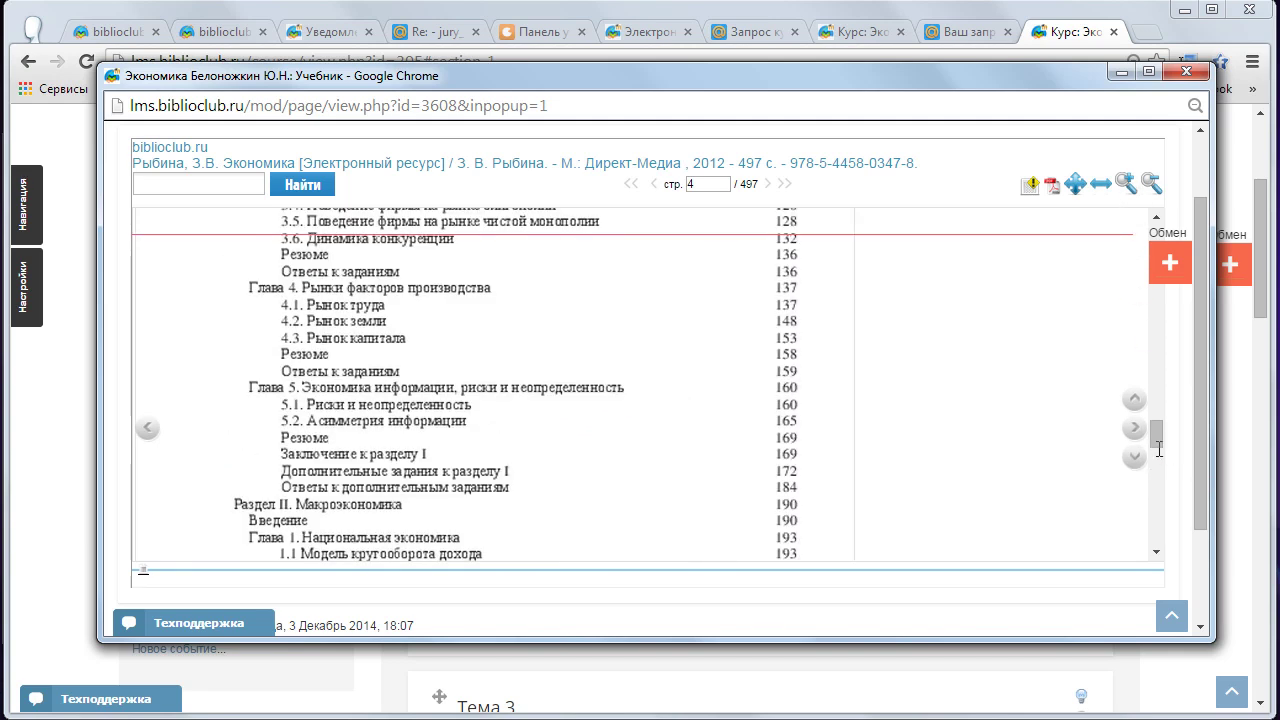
scroll(1143, 468, "down", 10)
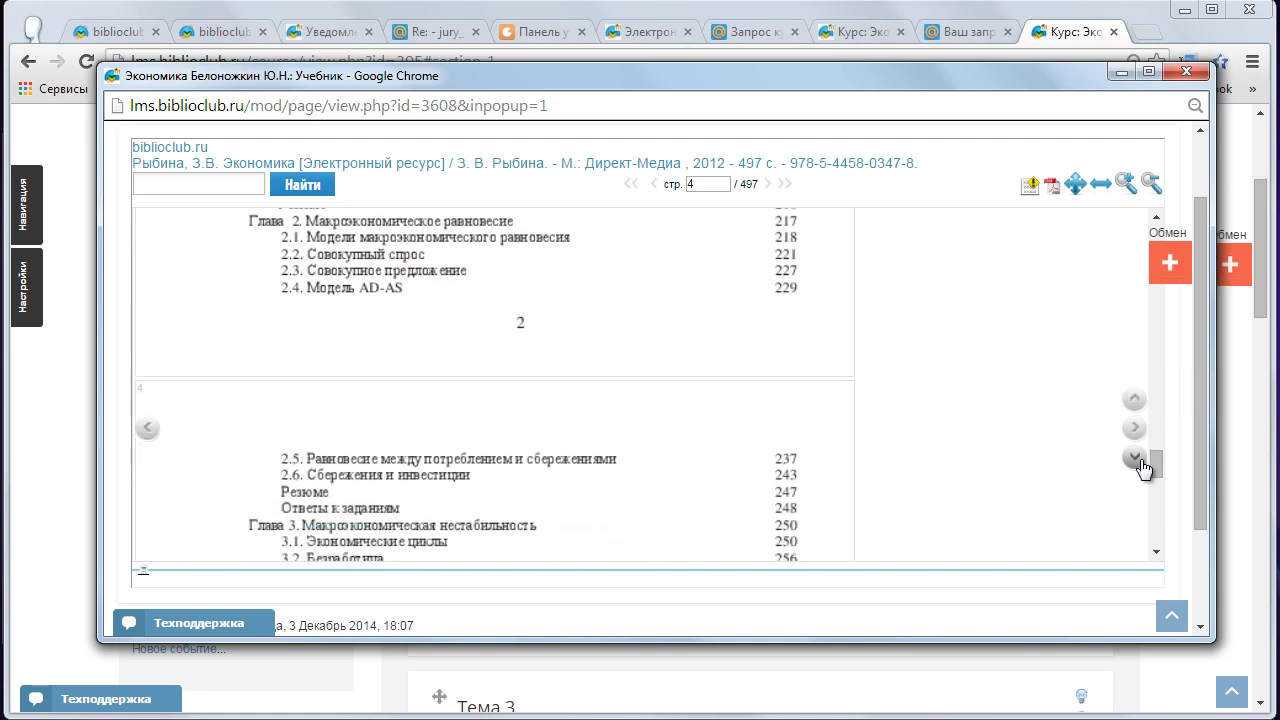
left_click(1187, 72)
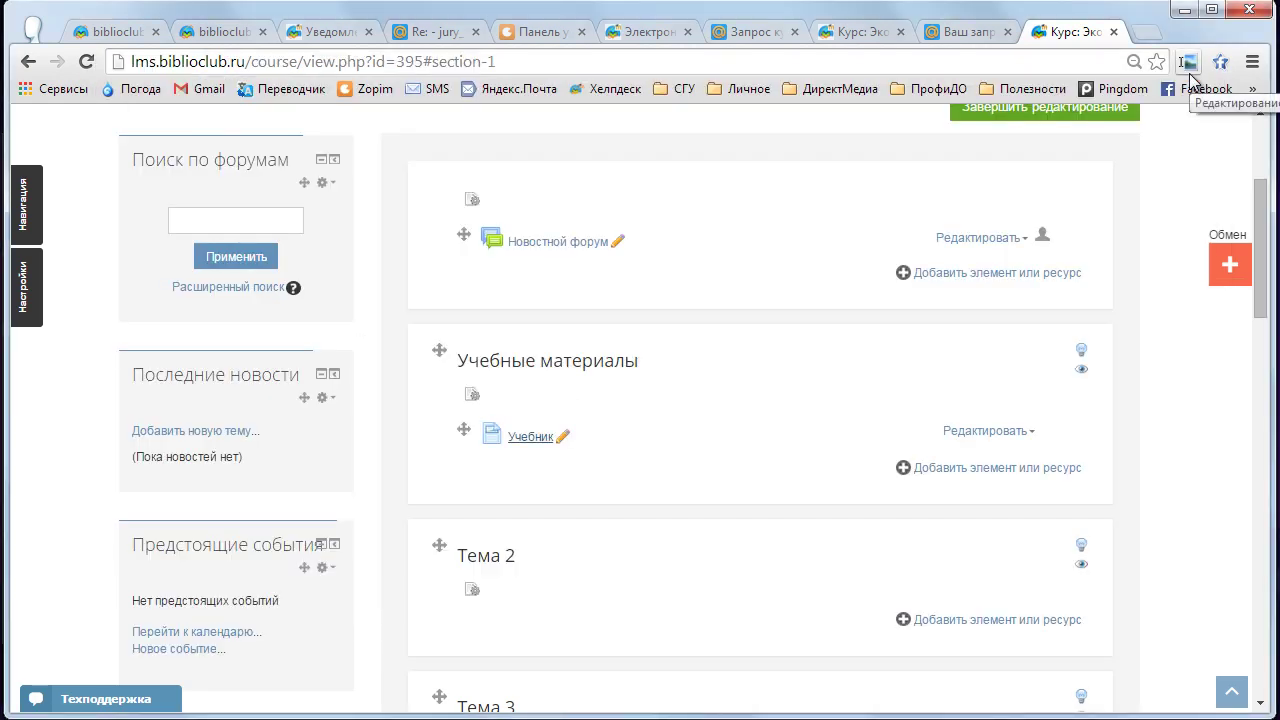
- Show the Mail.ru course-creation checklist email, highlighting ЭБС in step 4
left_click(416, 32)
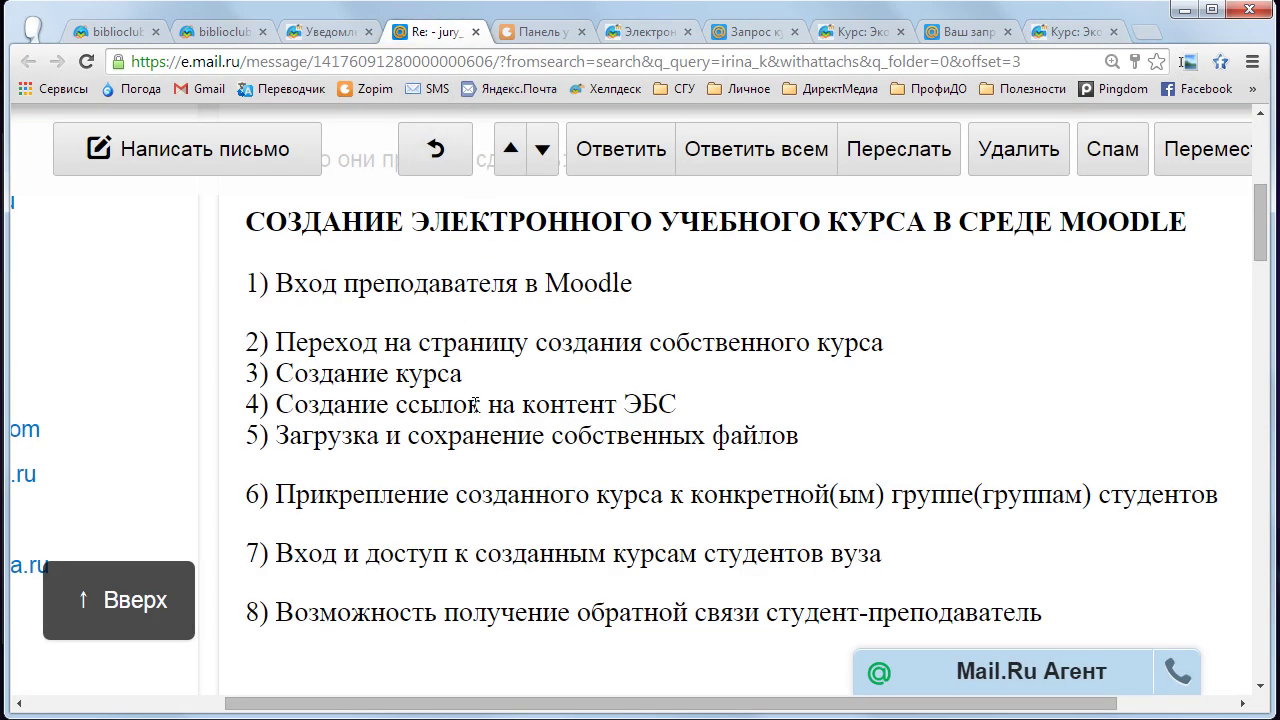
left_click_drag(630, 404, 679, 403)
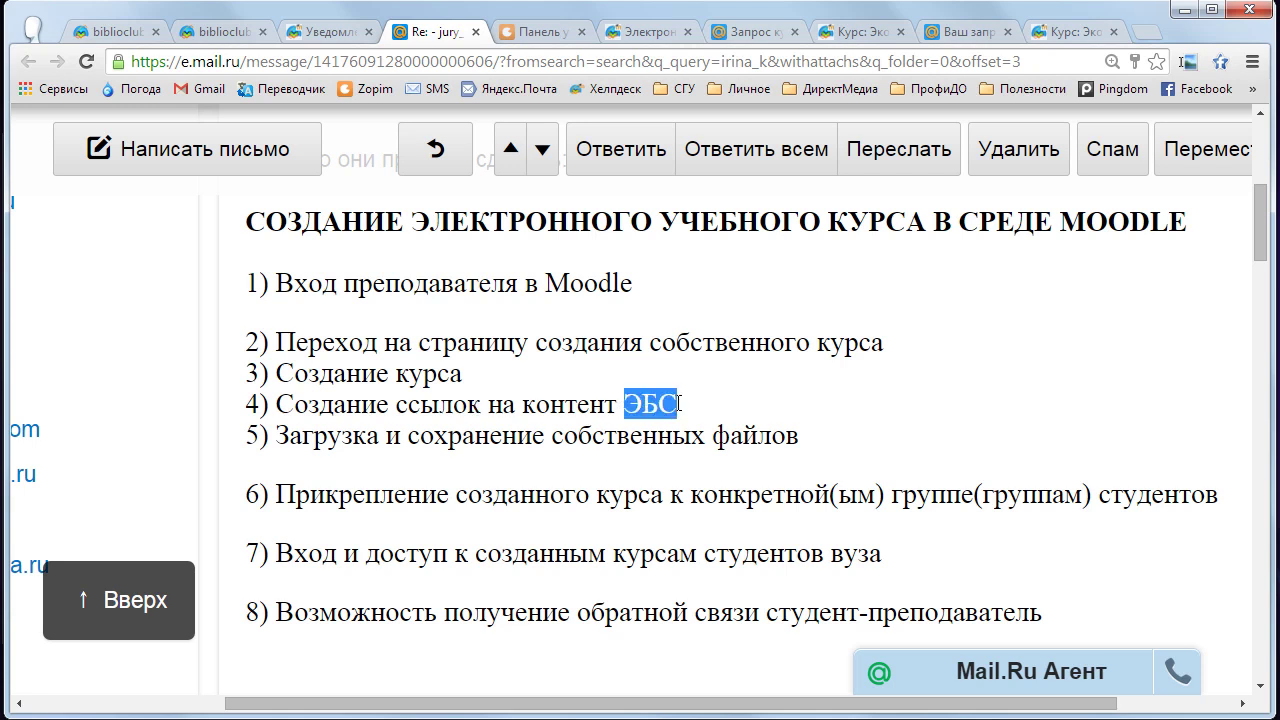
left_click(284, 437)
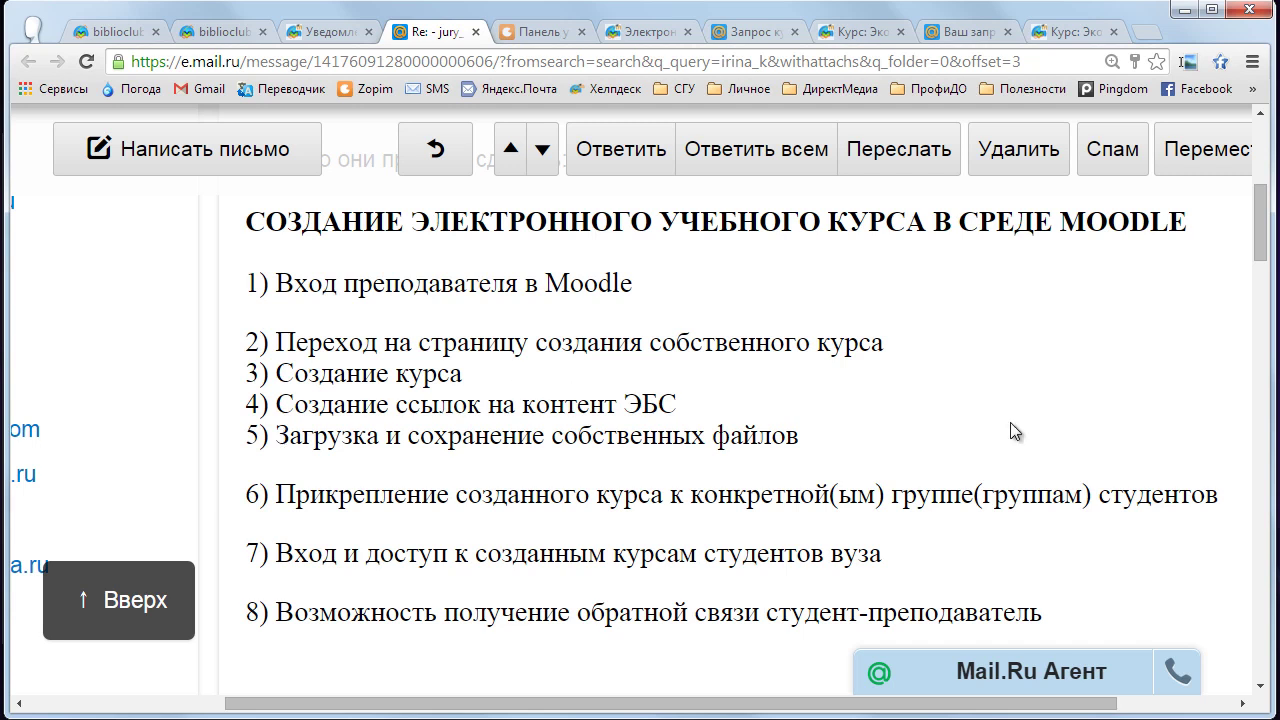
- Return to the Moodle Экономика course page, then switch windows to the уЧЕБНИК скан folder
left_click(1074, 36)
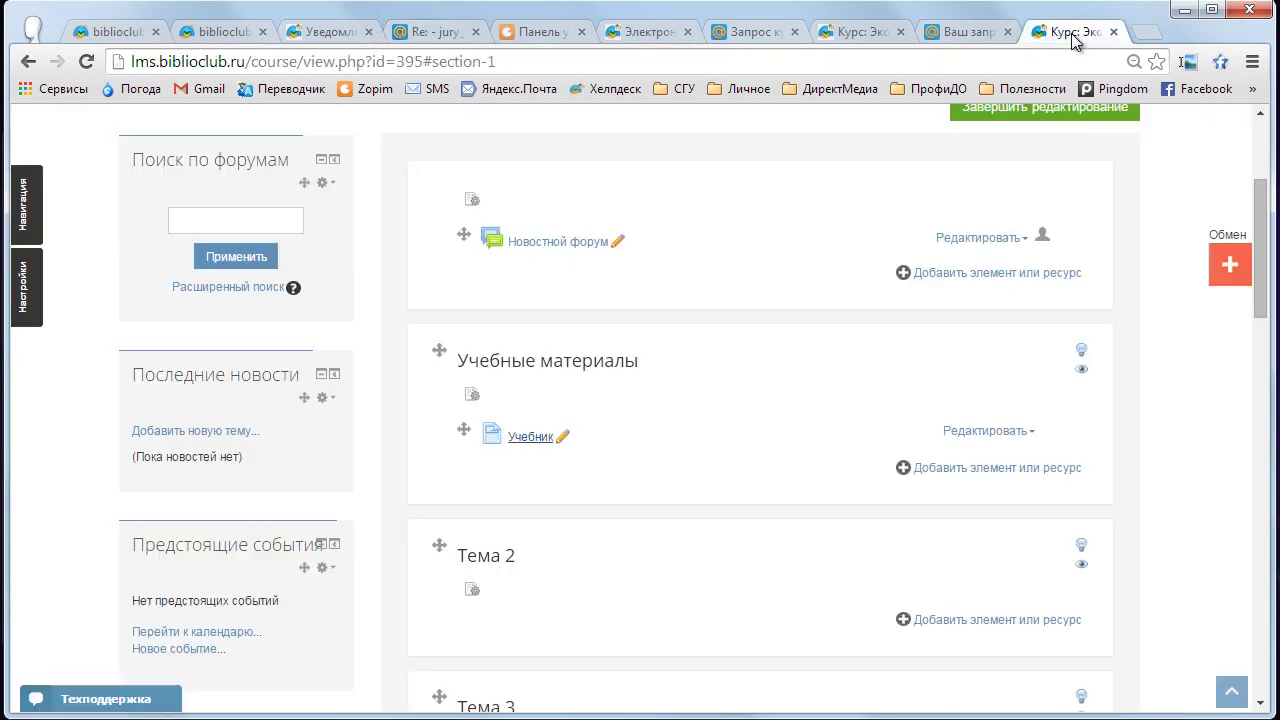
scroll(1262, 250, "up", 1)
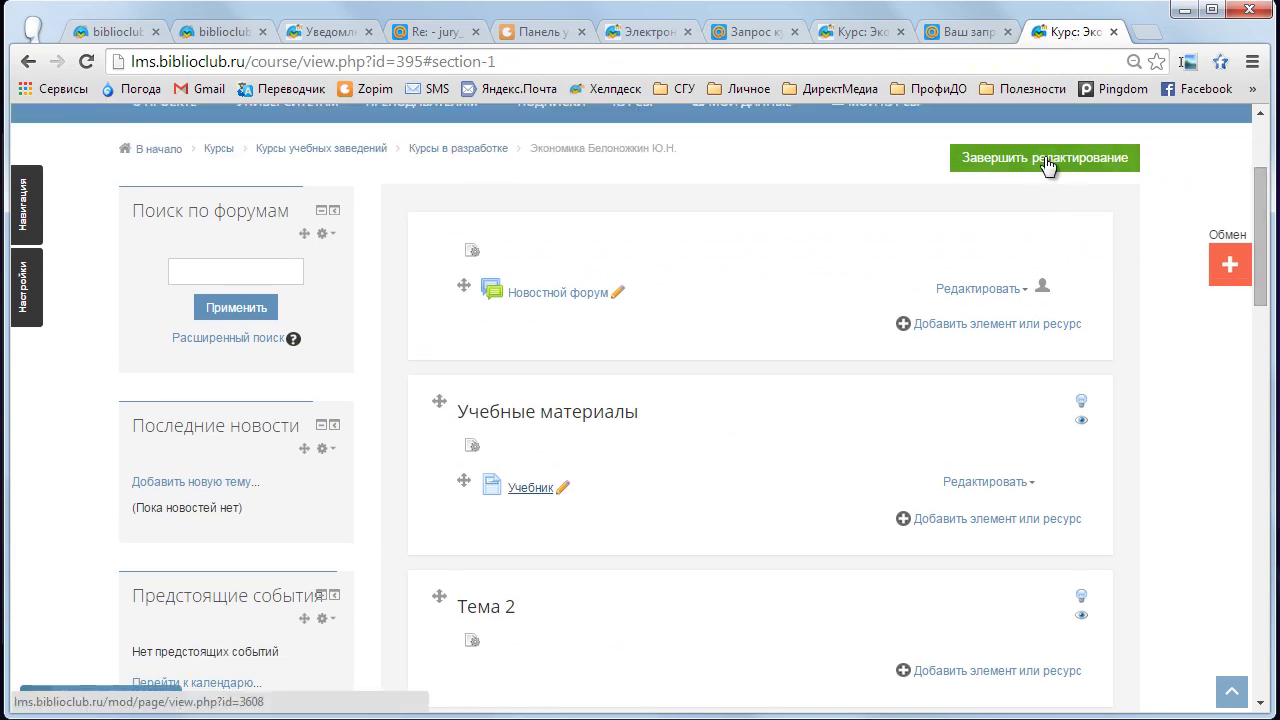
left_click_drag(1260, 193, 1260, 203)
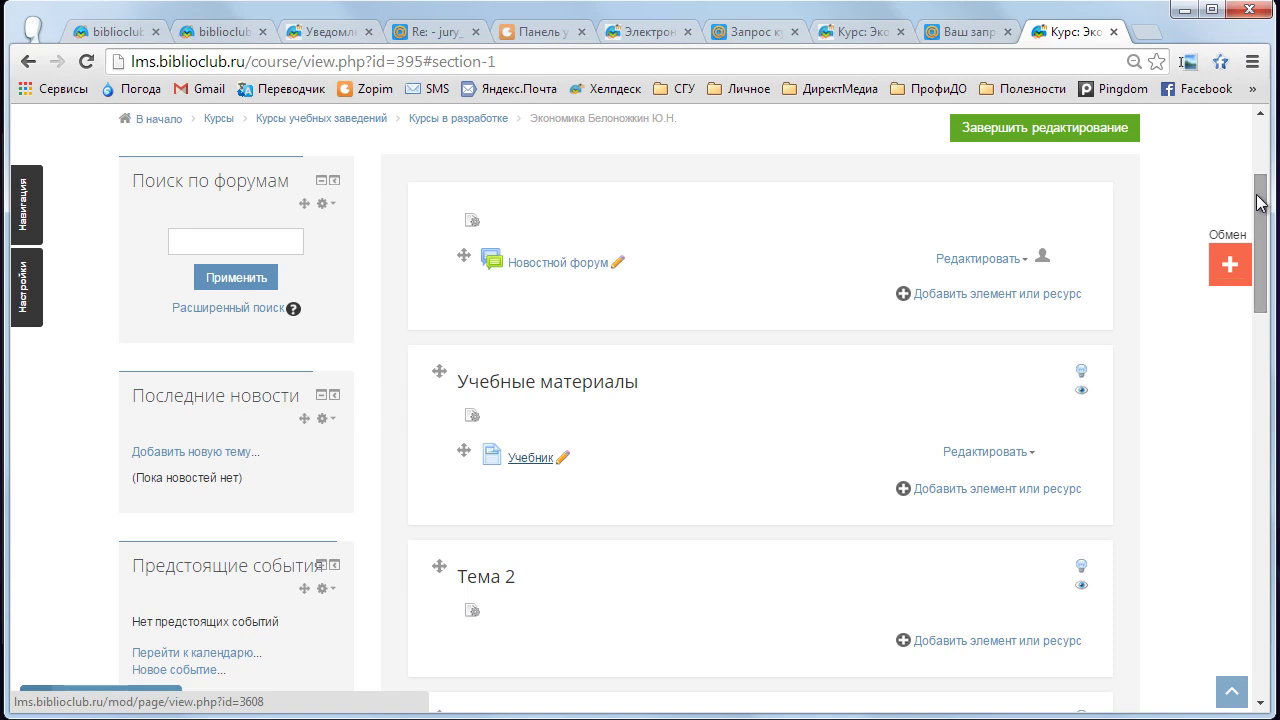
key("alt+Tab")
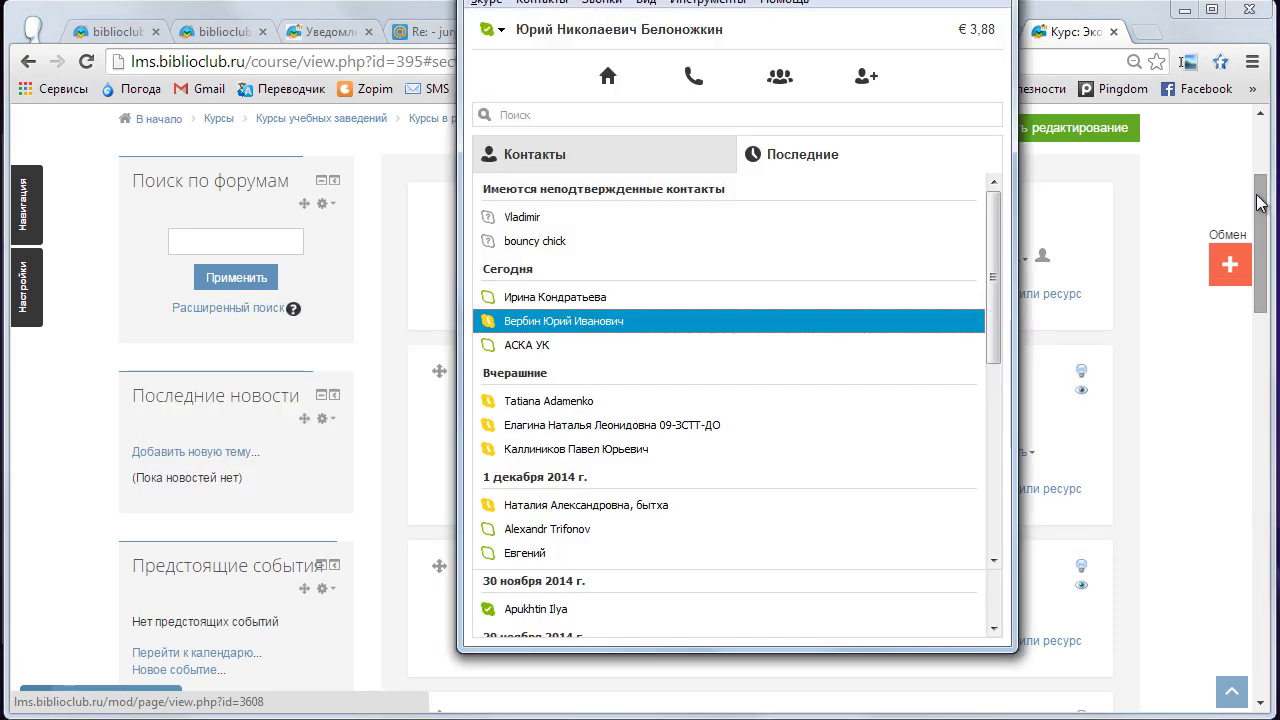
key("alt+Tab")
key("alt+Tab")
key("alt+Tab")
key("alt+Tab")
key("alt+Tab")
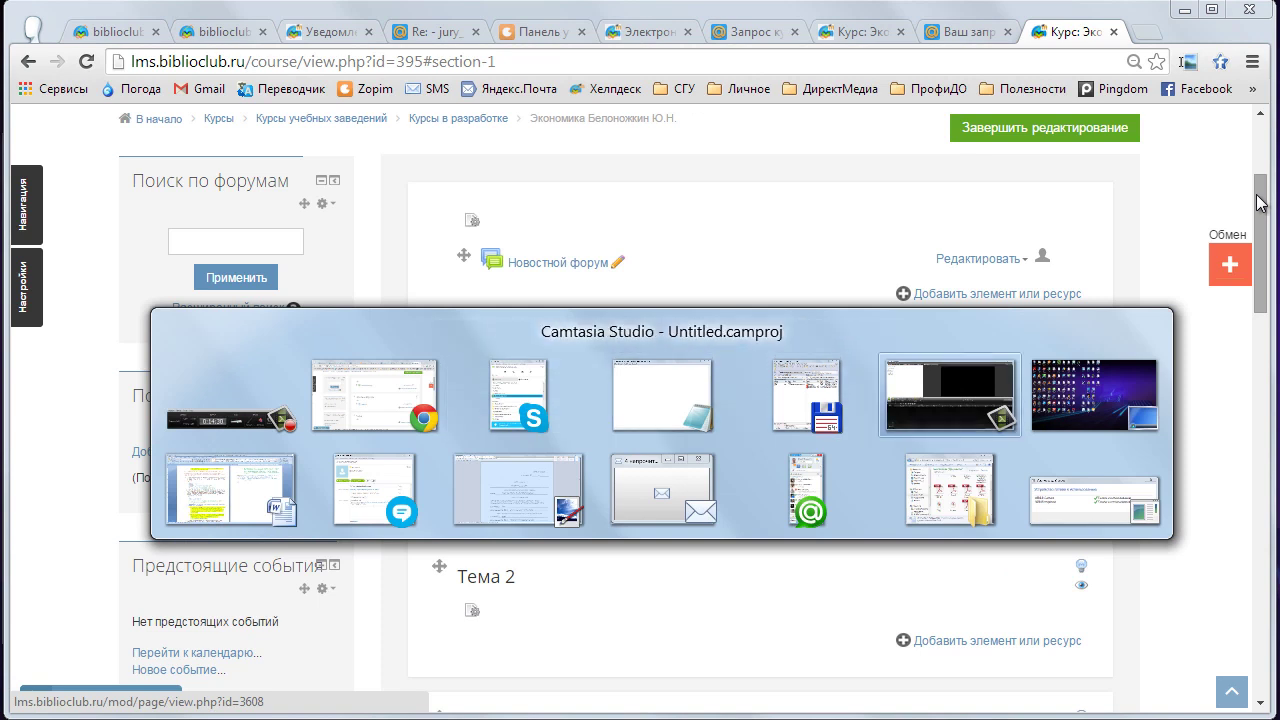
key("alt+Tab")
key("alt+Tab")
key("alt+Tab")
key("alt+Tab")
key("alt+Tab")
key("alt+Tab")
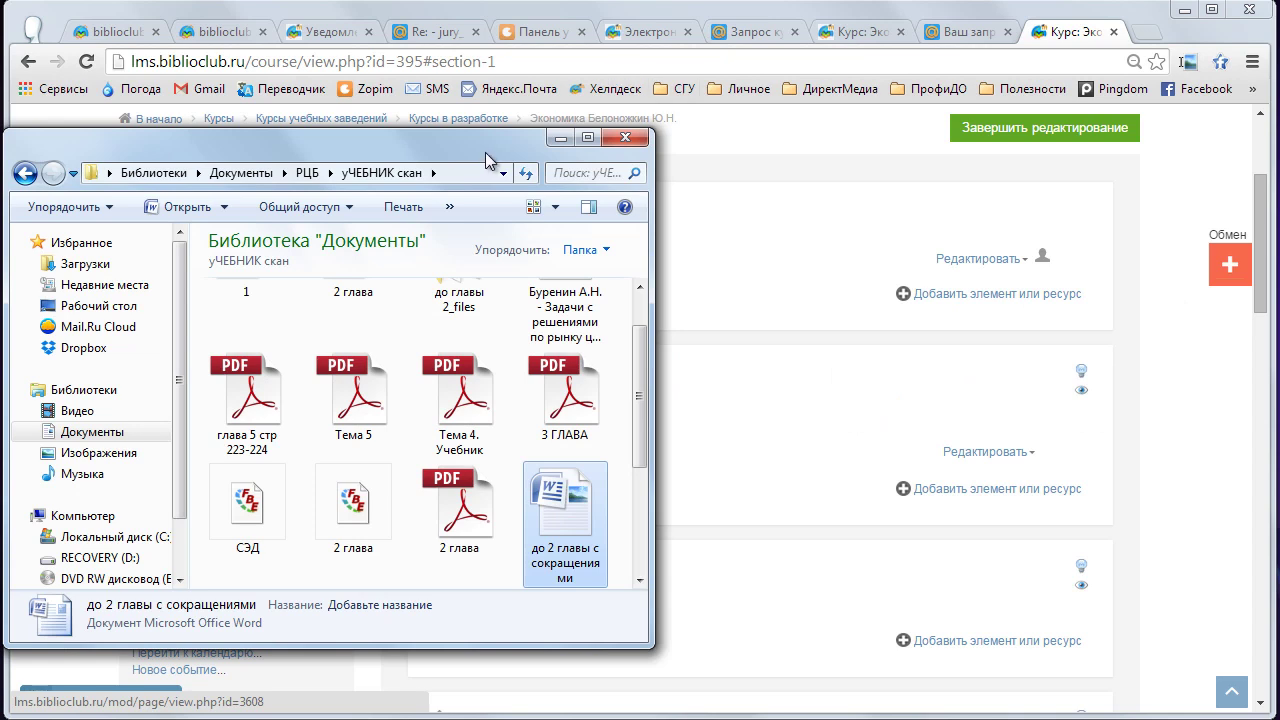
- Drag the «Тема 4. Учебник» PDF from уЧЕБНИК скан onto the course's top section
left_click_drag(519, 145, 518, 101)
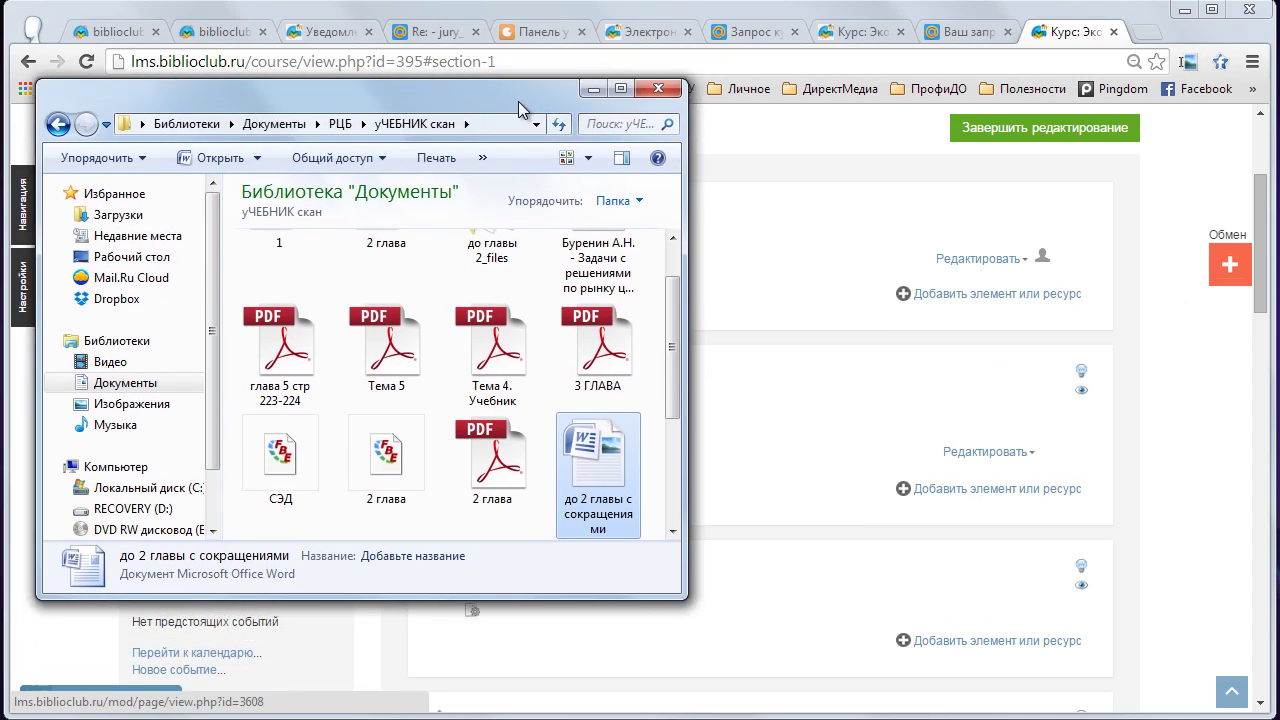
left_click_drag(675, 314, 672, 325)
left_click_drag(481, 110, 464, 117)
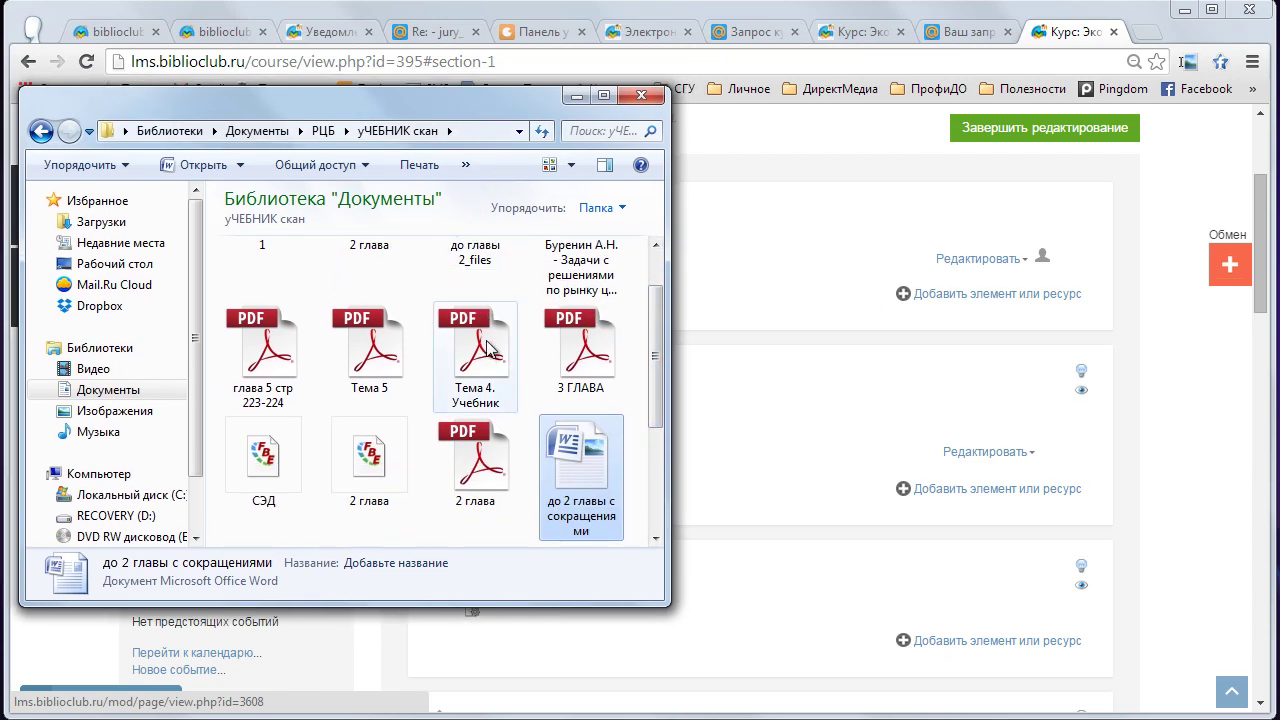
left_click_drag(654, 320, 655, 315)
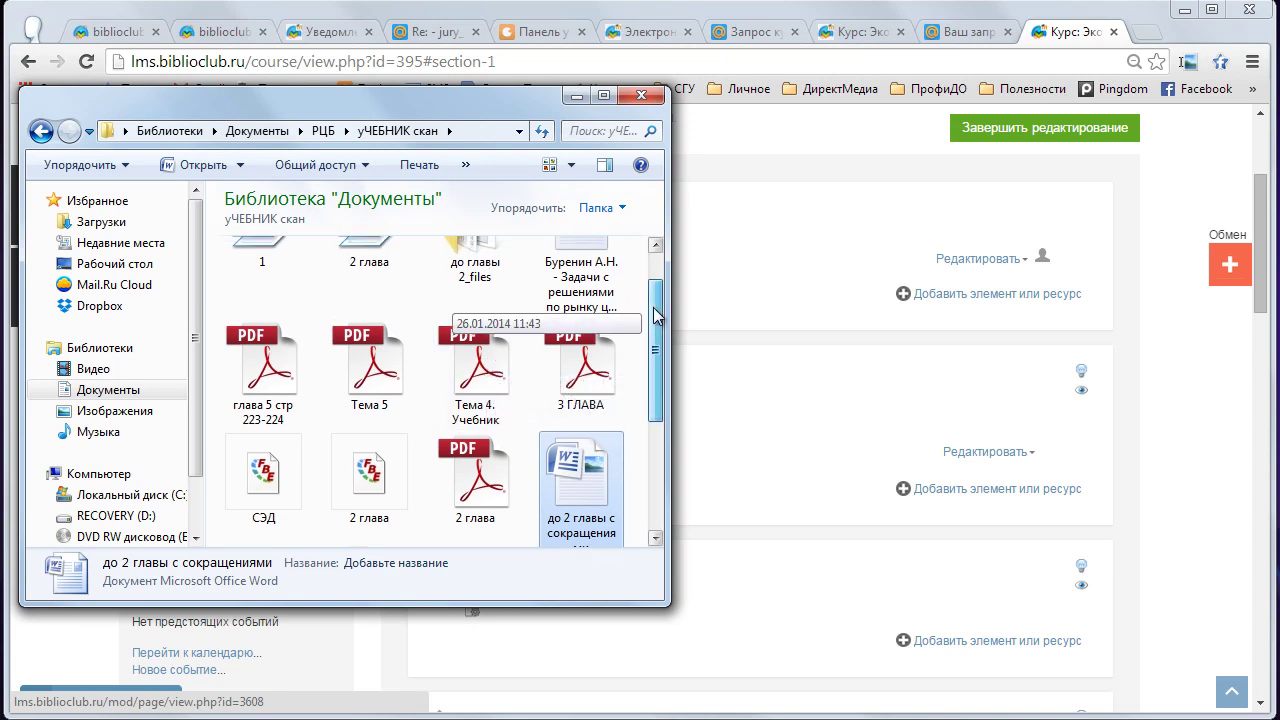
left_click(467, 373)
left_click_drag(470, 373, 837, 297)
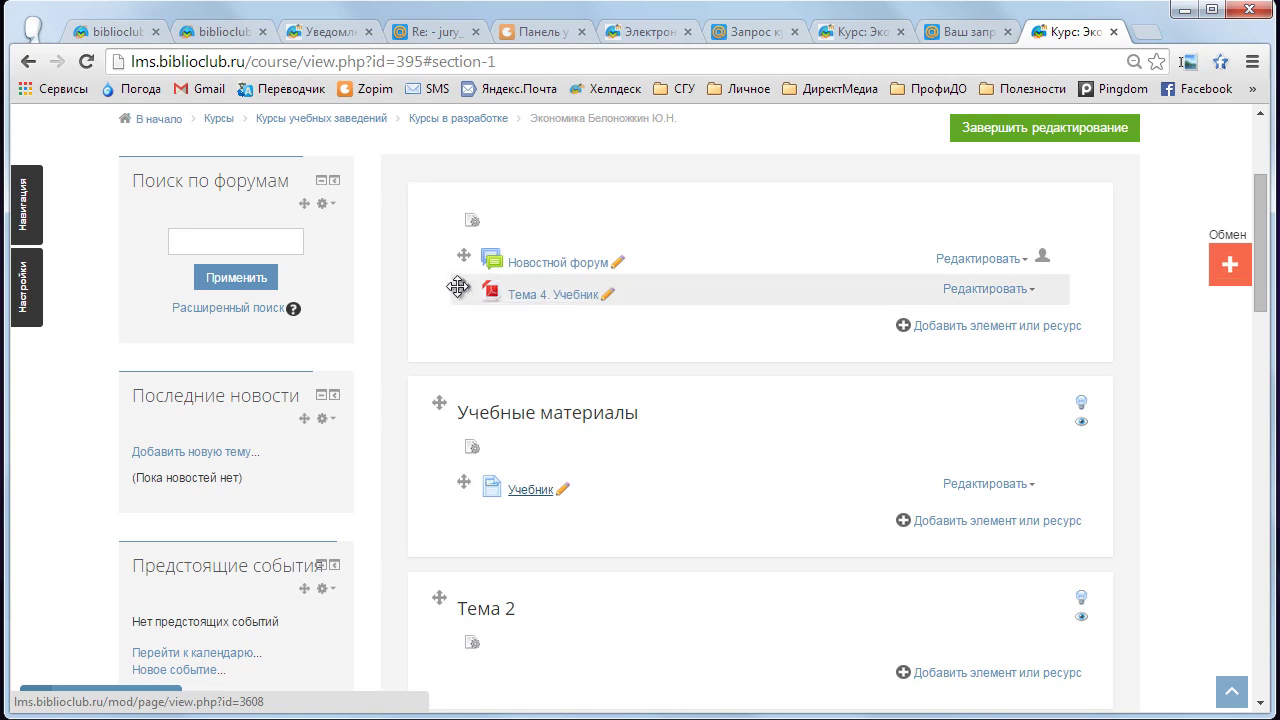
- Drag the Тема 4. Учебник PDF into Учебные материалы below Учебник, leaving its edit menu unchanged
left_click_drag(461, 289, 457, 506)
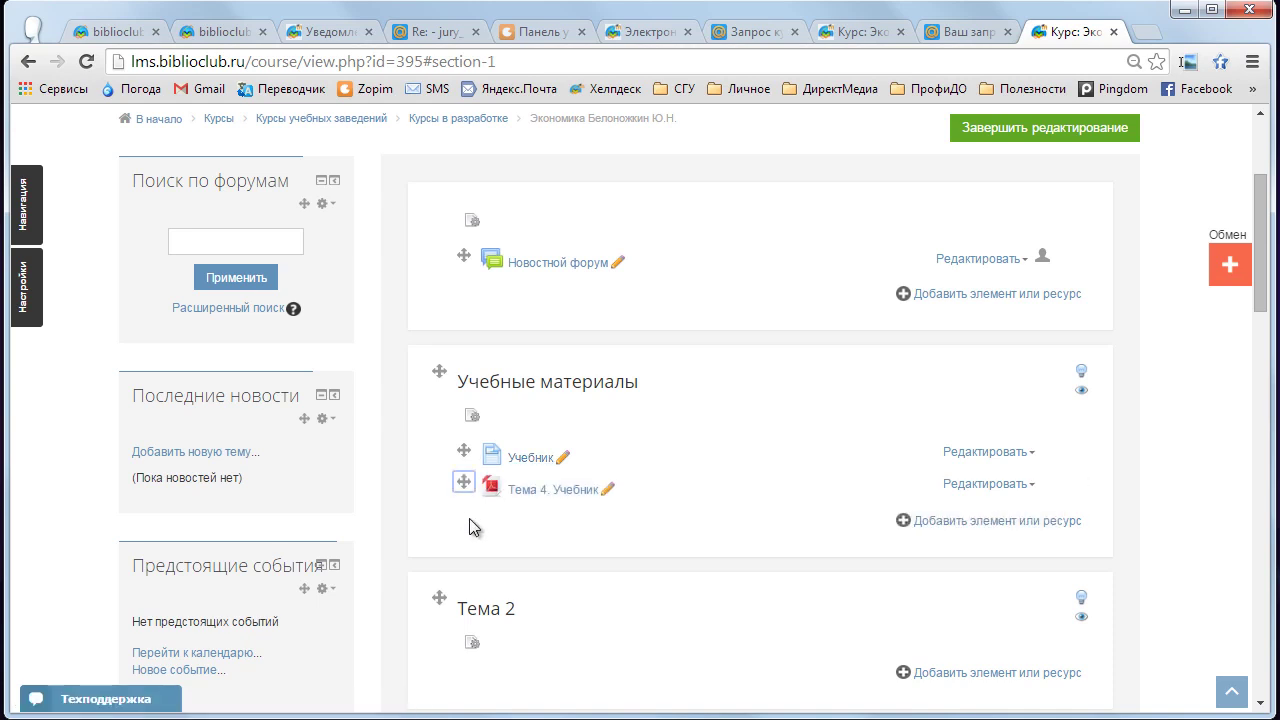
scroll(470, 518, "down", 1)
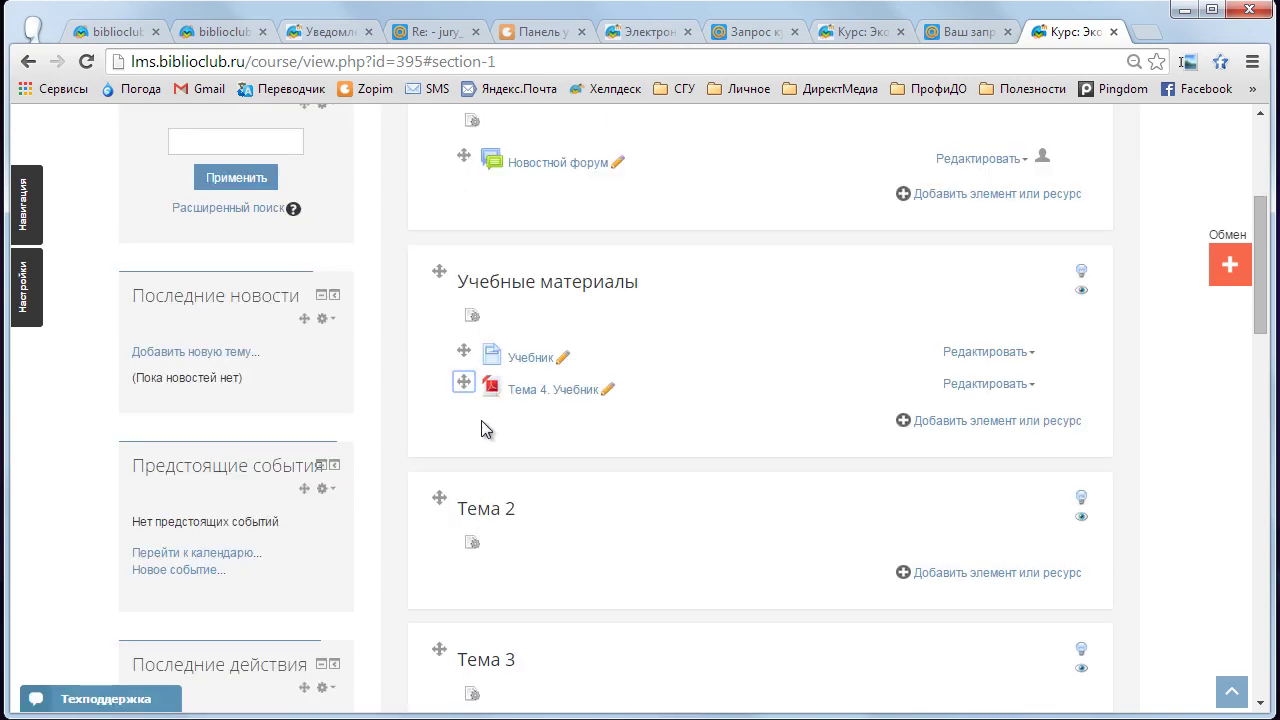
left_click(1033, 386)
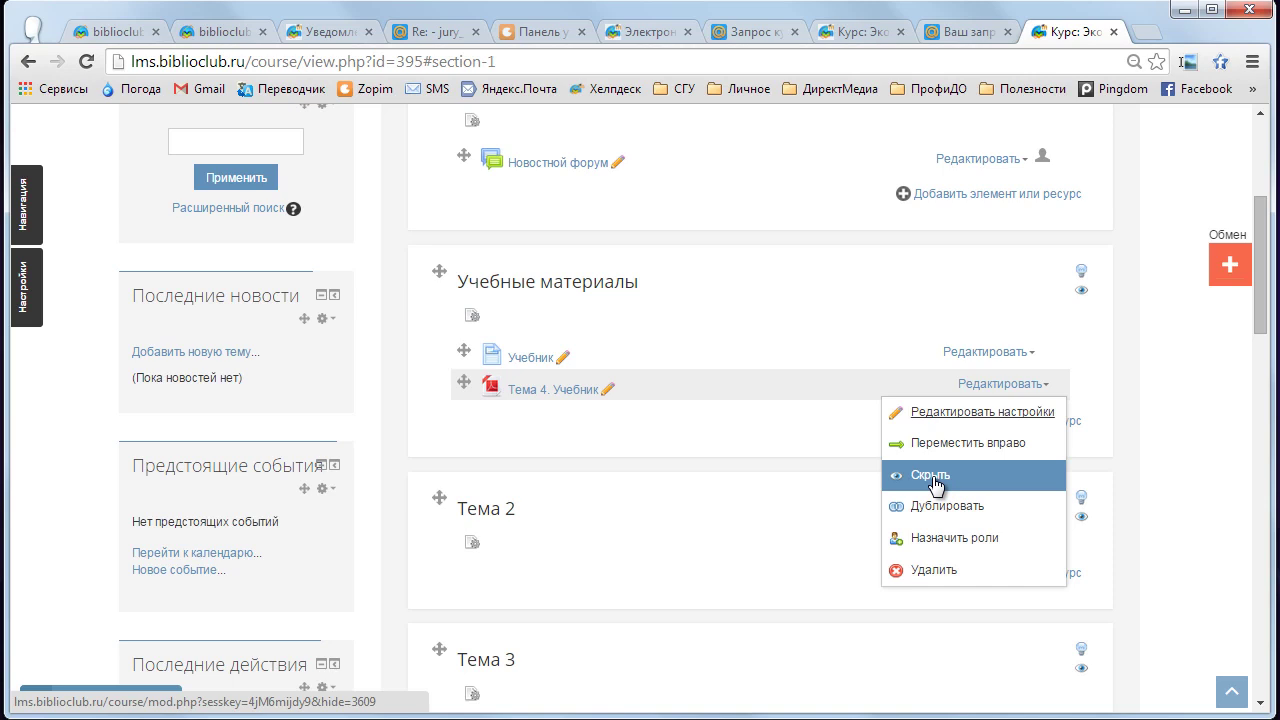
triple_click(783, 457)
left_click(760, 403)
- Select глава 5 стр 223-224, Тема 5 and 3 ГЛАВА in Explorer and drop them onto the course
key("alt+Tab")
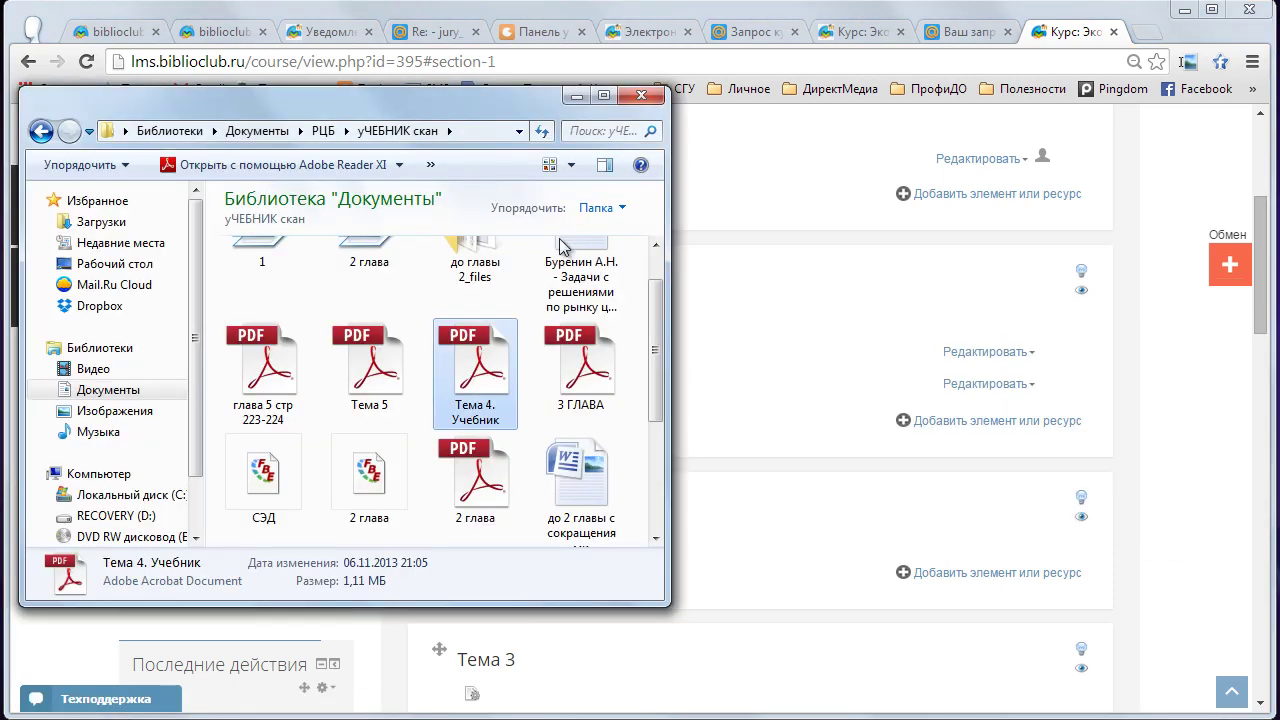
left_click_drag(478, 116, 503, 118)
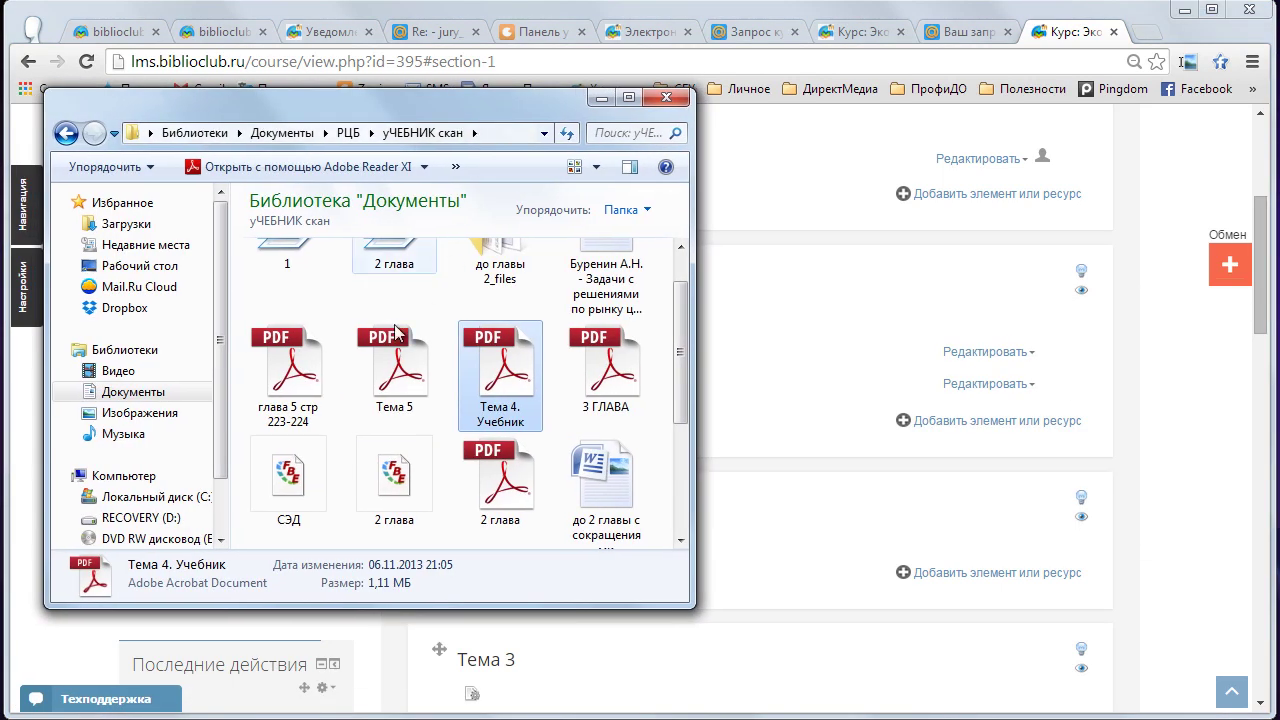
left_click_drag(410, 119, 426, 119)
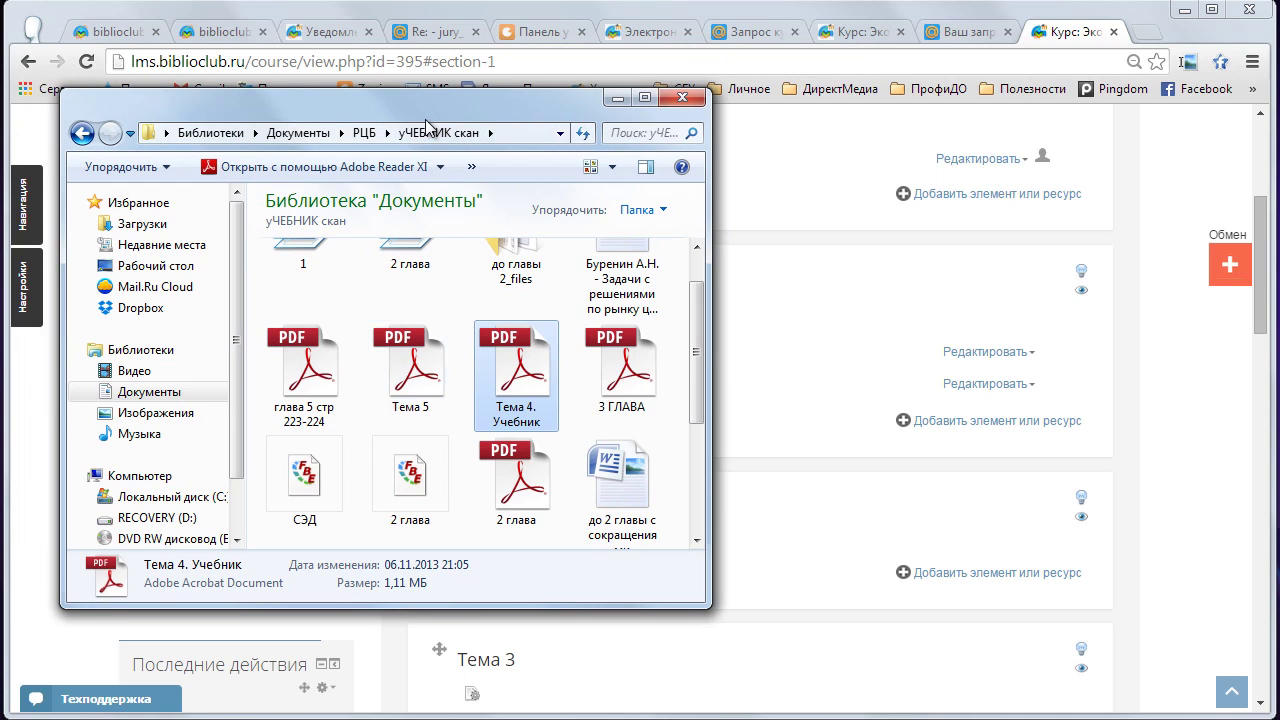
left_click(313, 380)
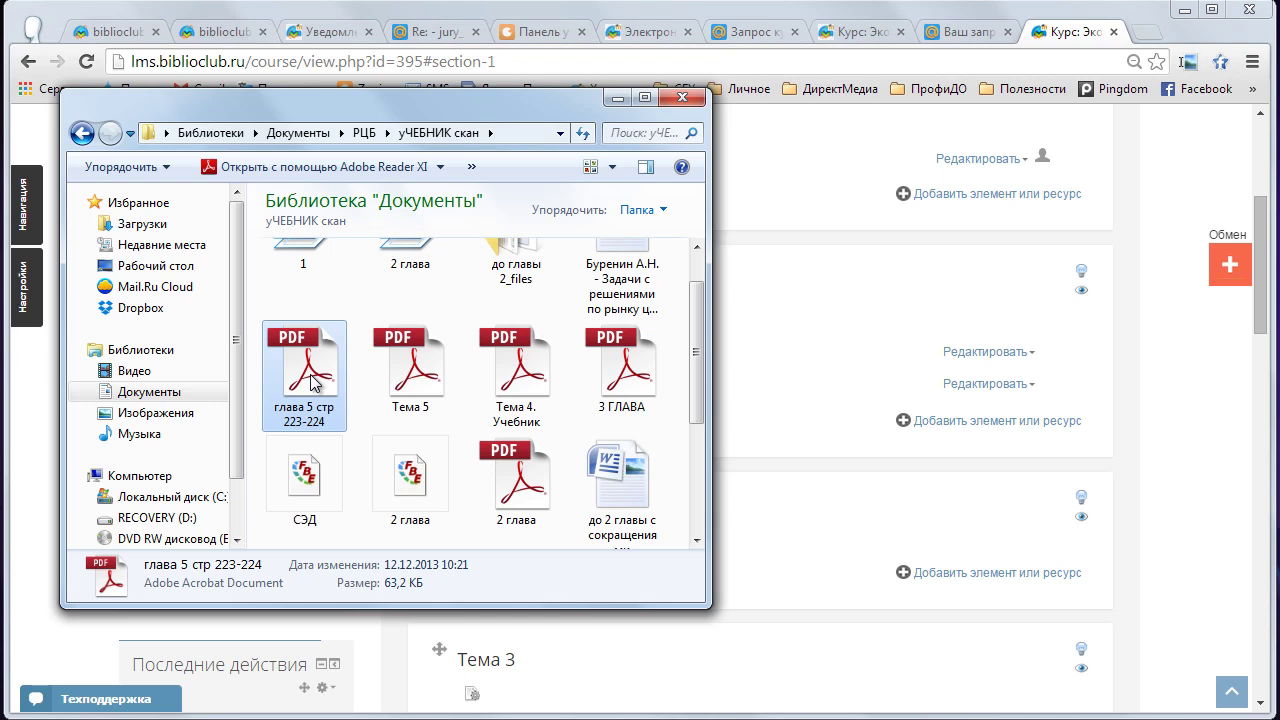
left_click(410, 375, "ctrl")
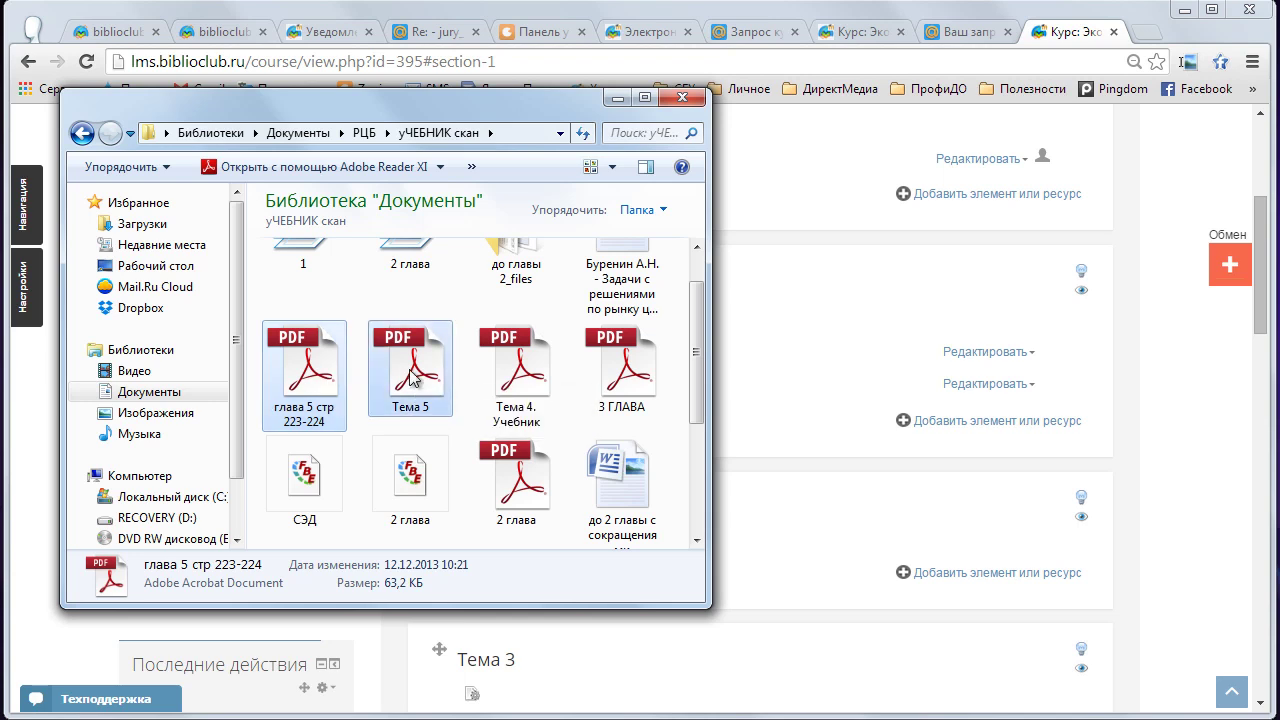
left_click(622, 375, "ctrl")
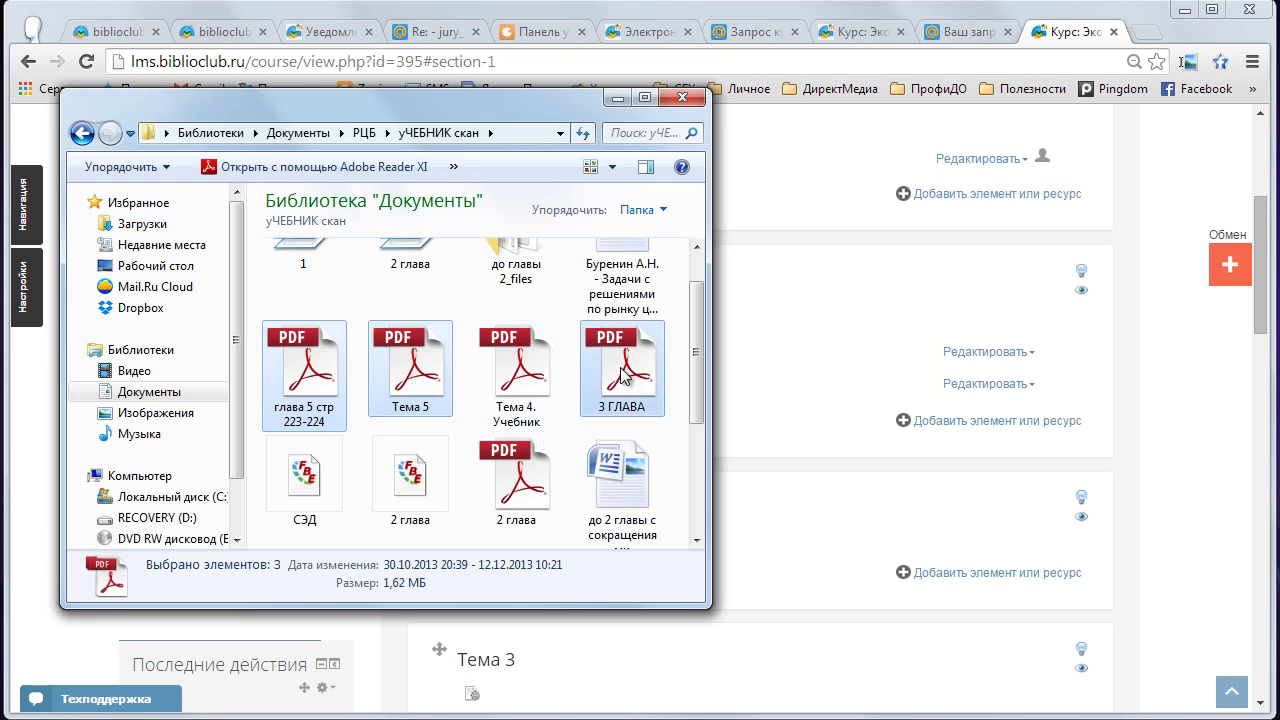
left_click_drag(503, 116, 1008, 141)
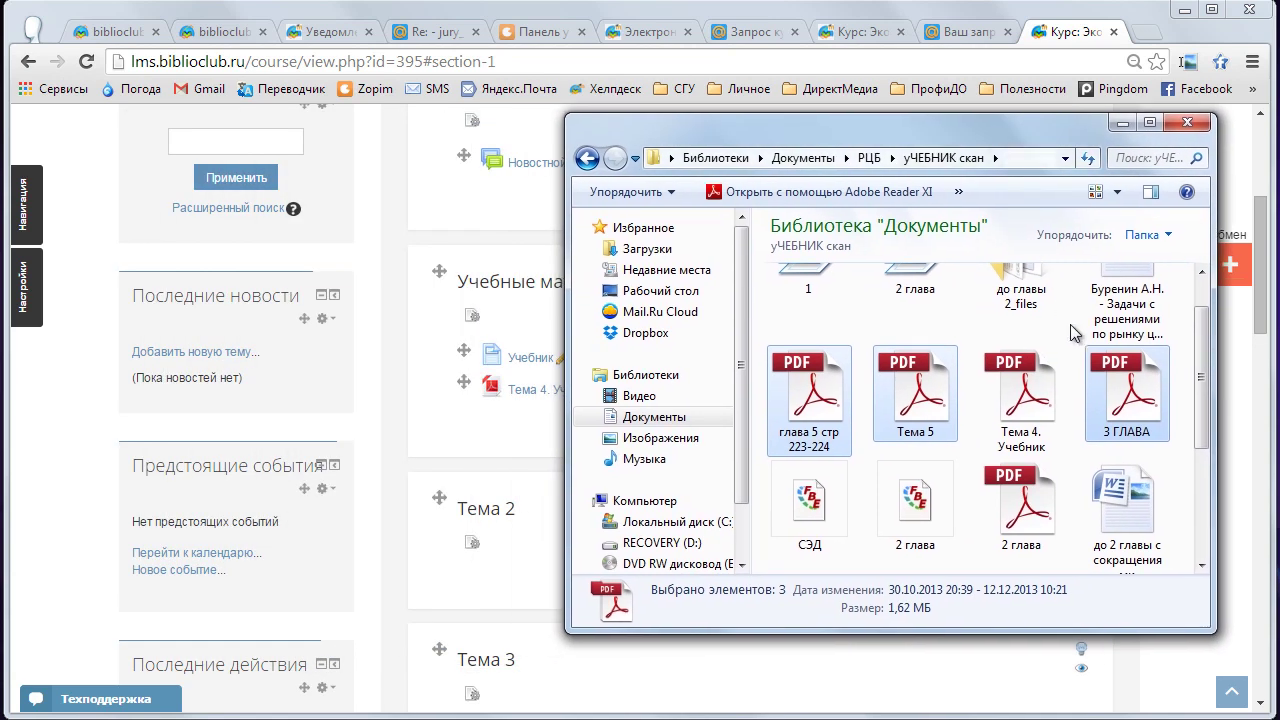
left_click_drag(938, 410, 610, 443)
left_click_drag(544, 451, 540, 437)
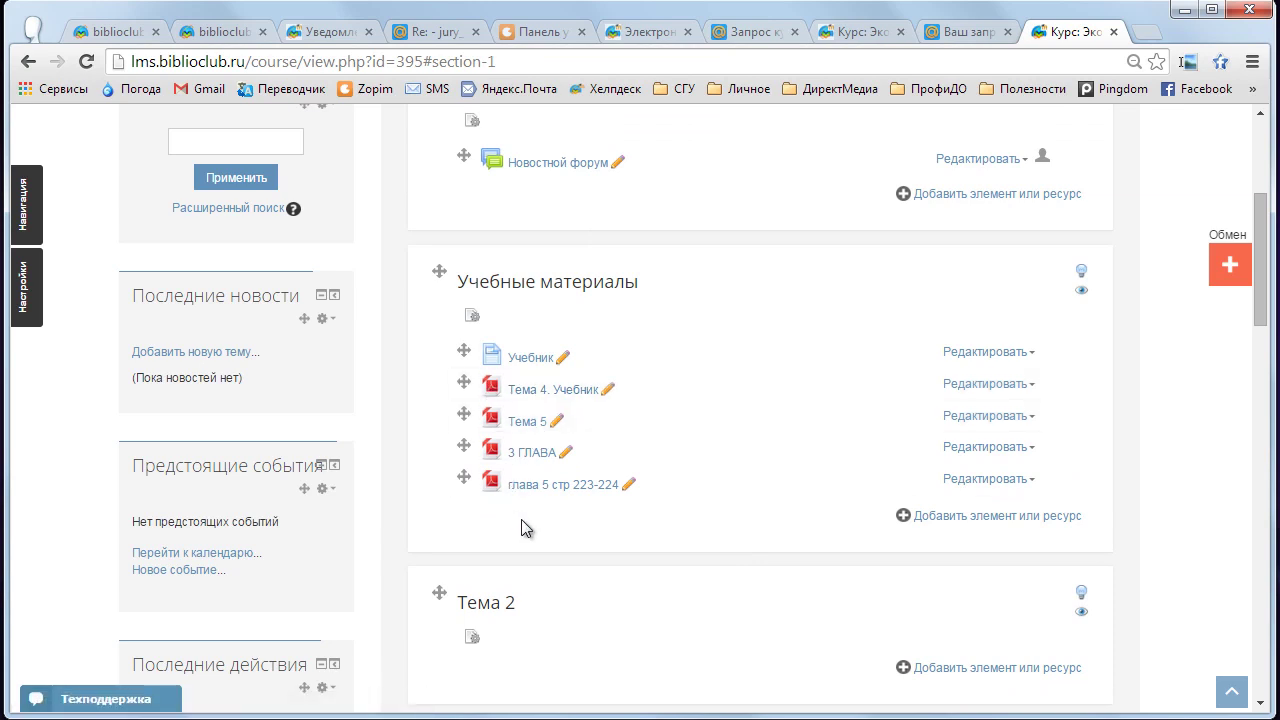
- View the Тема 4. Учебник PDF, go back to the course, then show the 'Re: - jury' email
left_click(566, 390)
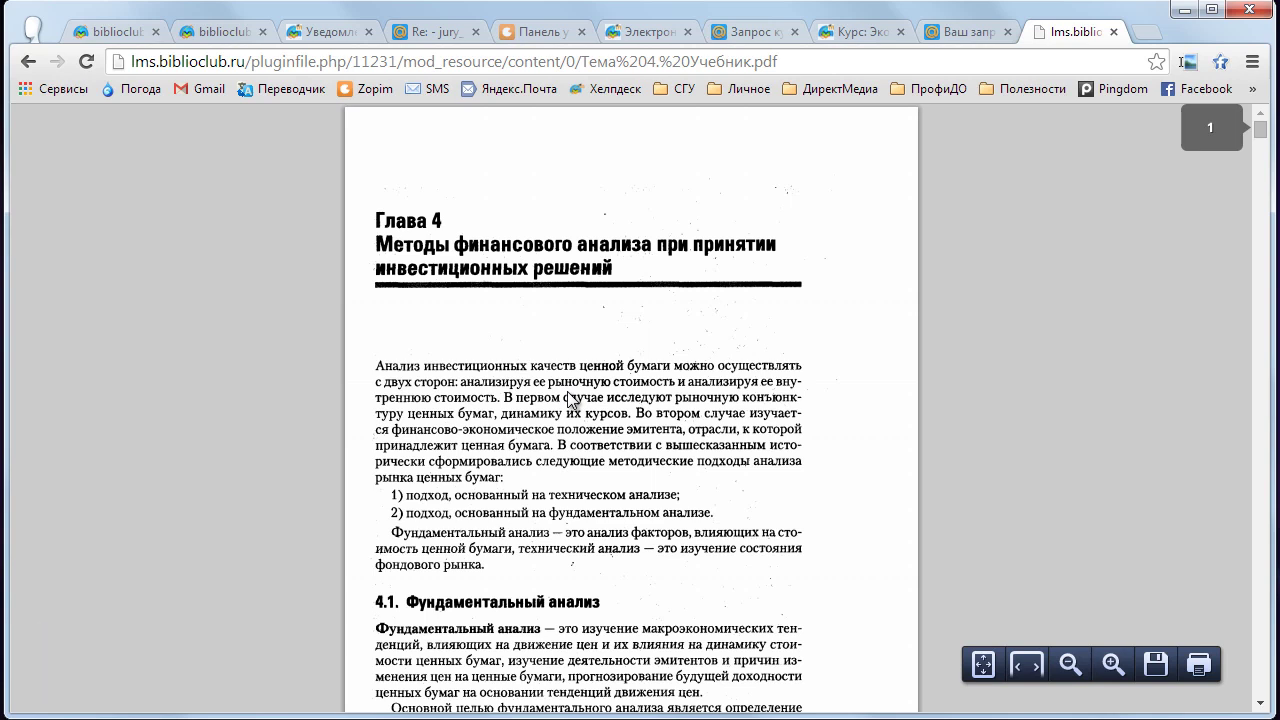
left_click(29, 62)
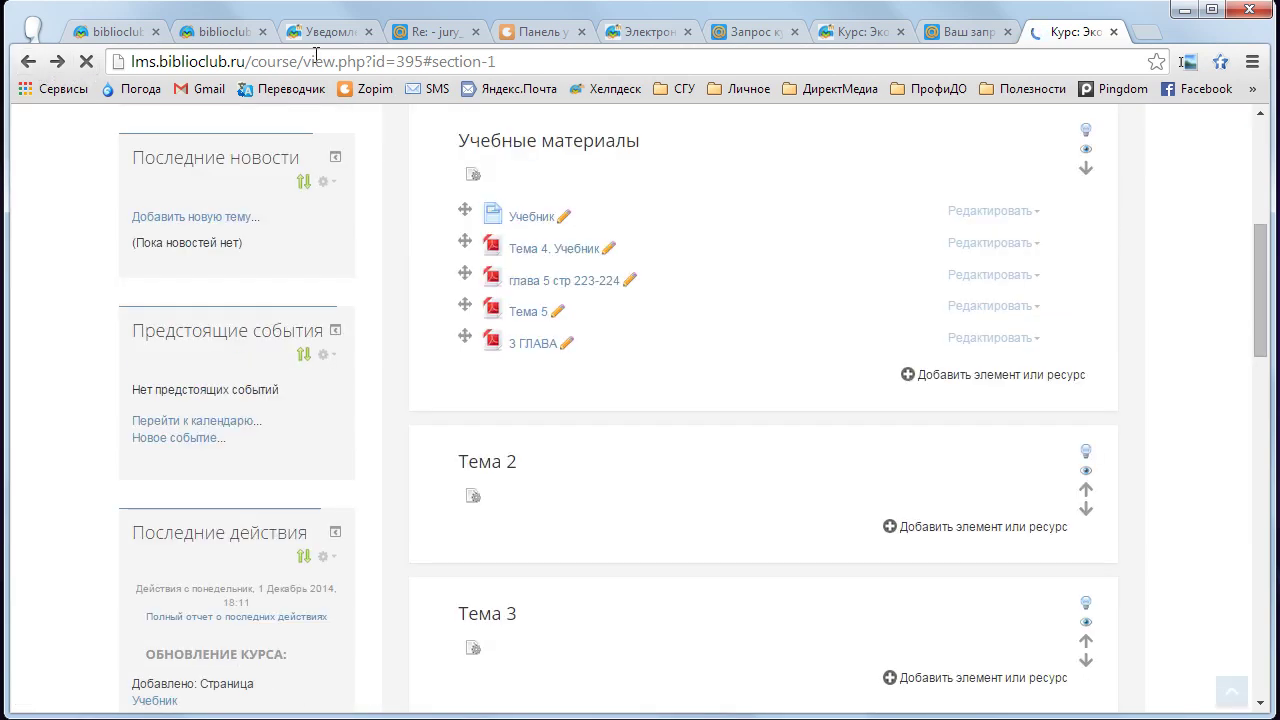
left_click(420, 38)
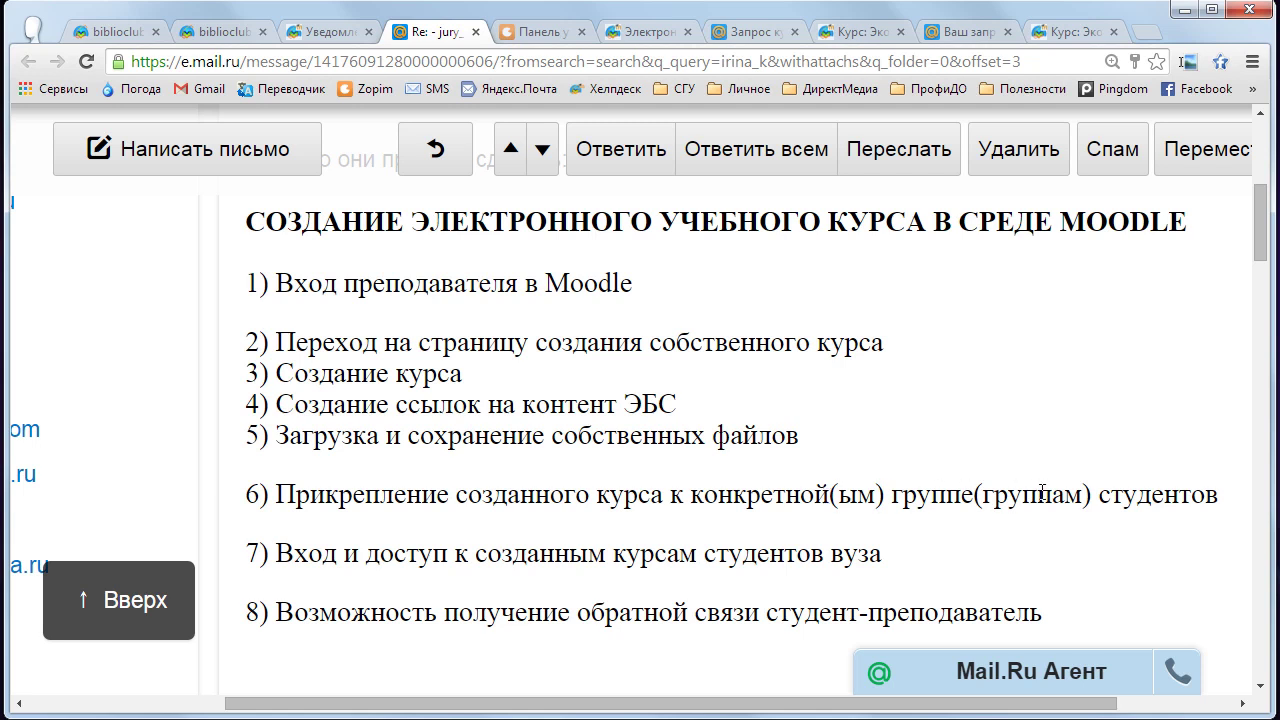
- Read through the email's numbered steps, highlighting step 6, then return to the biblioclub Экономика results
left_click_drag(1261, 243, 1261, 253)
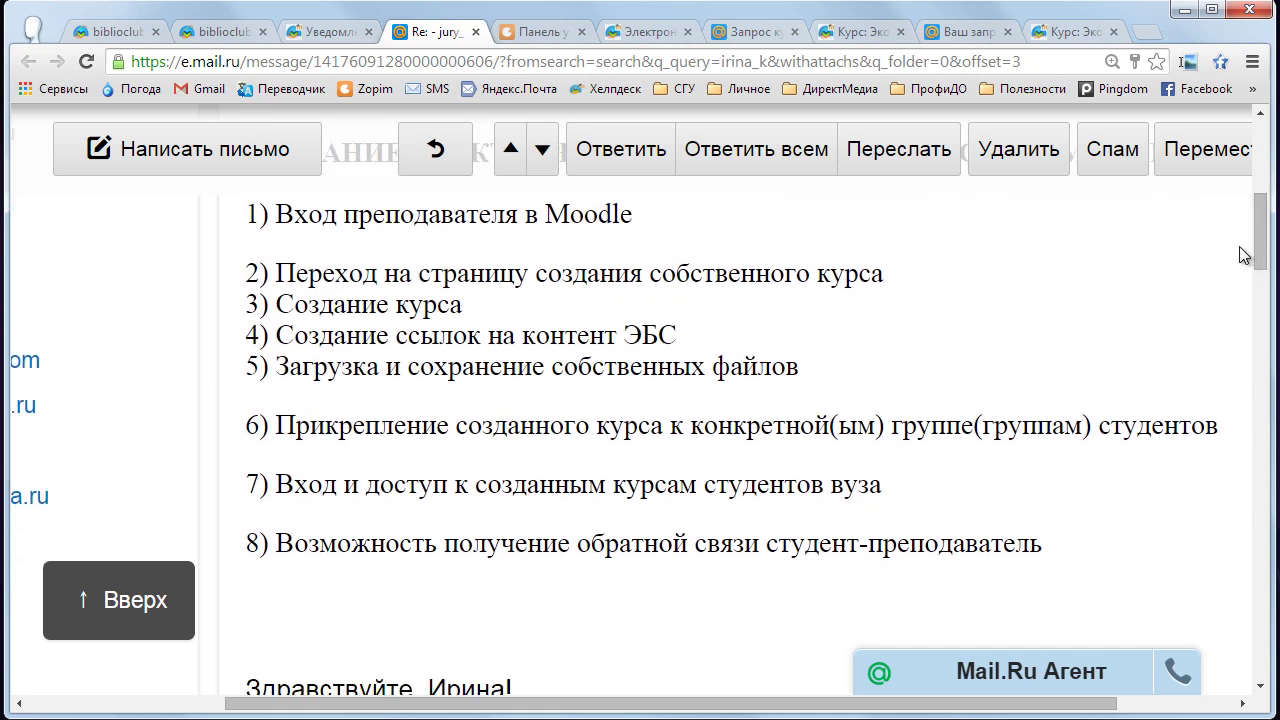
left_click_drag(1261, 236, 1261, 238)
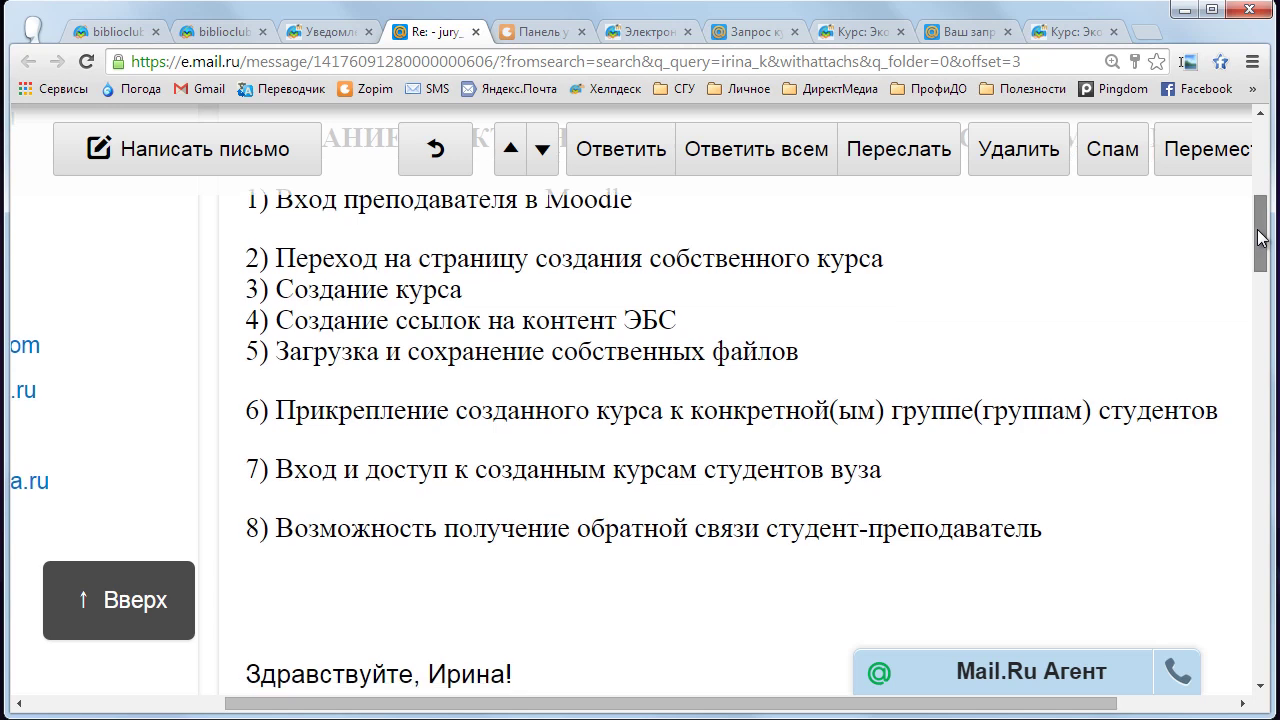
left_click_drag(1261, 236, 1261, 235)
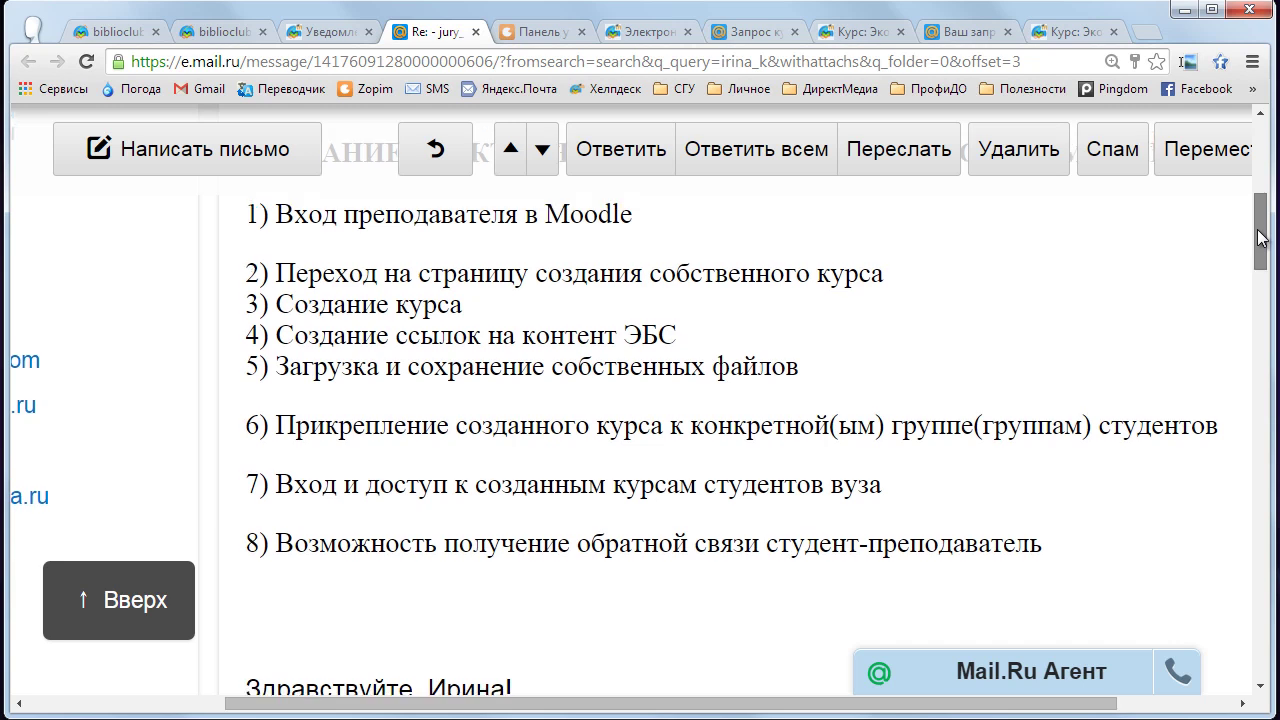
left_click_drag(1261, 236, 1261, 239)
left_click_drag(280, 402, 994, 402)
left_click(786, 447)
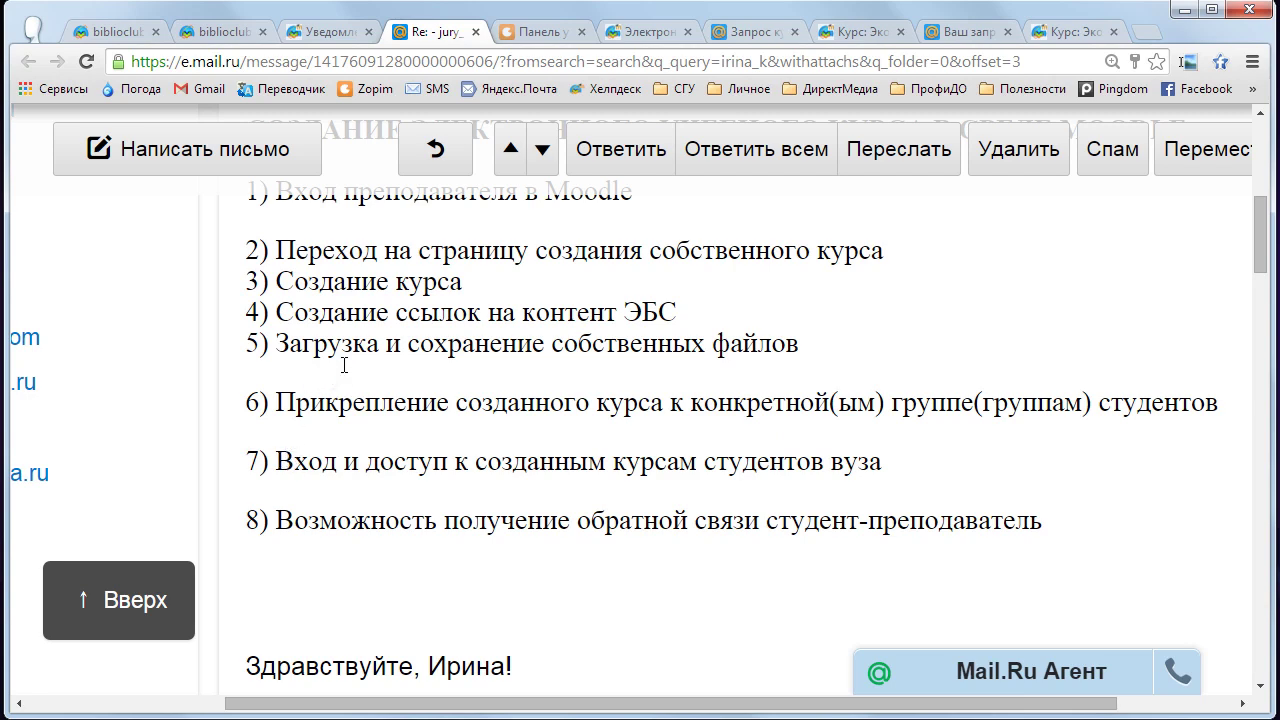
left_click(125, 37)
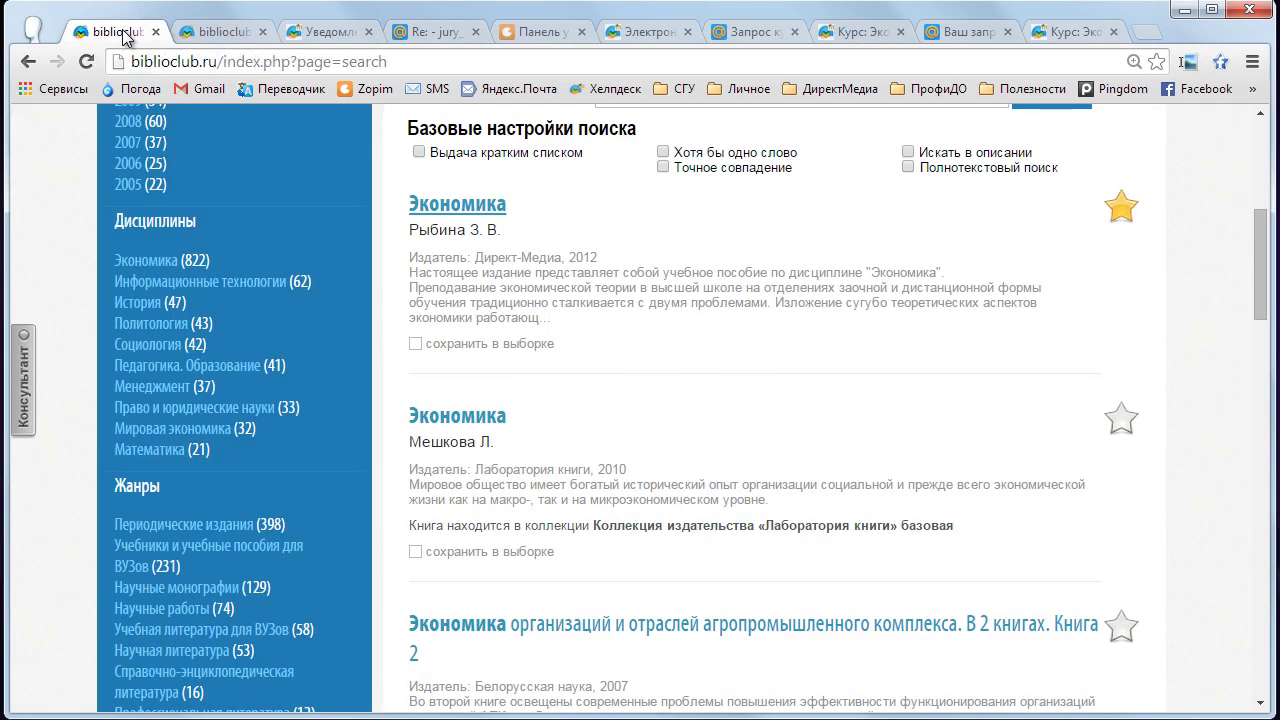
- Close the Экономика book's 'Код для вставки' box and return to the Moodle course page
left_click(212, 33)
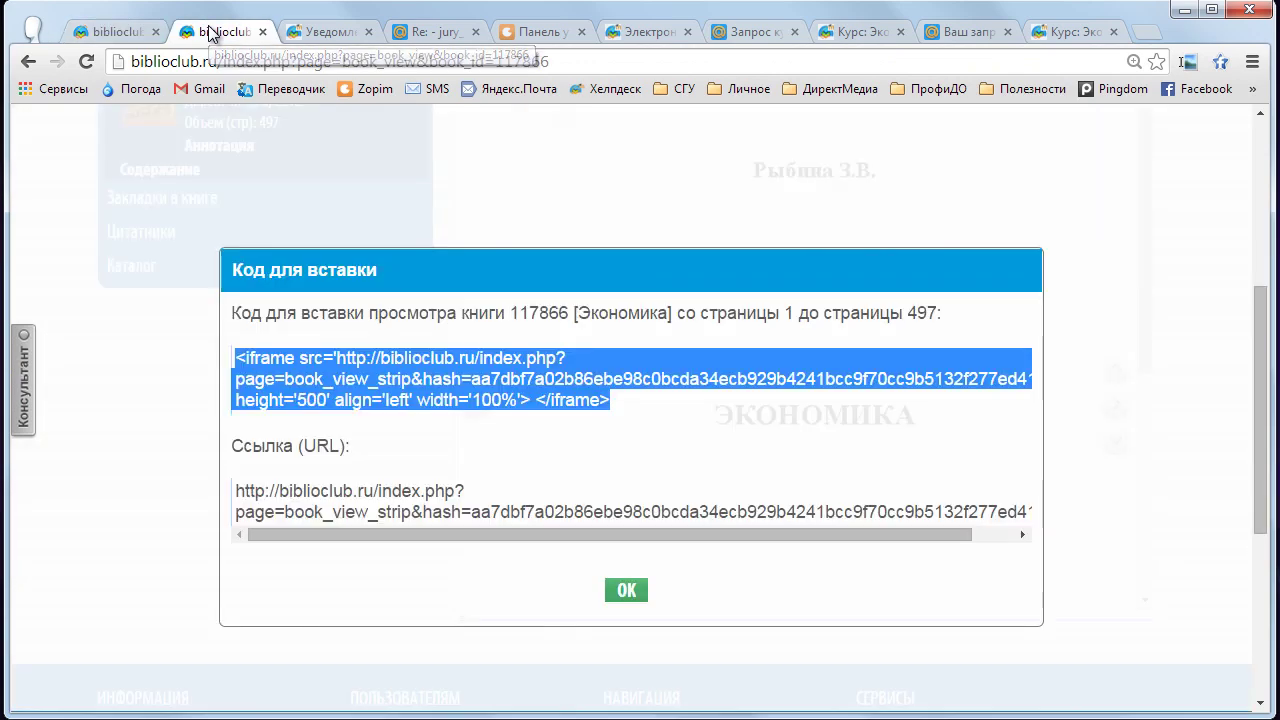
key("Escape")
scroll(923, 251, "up", 3)
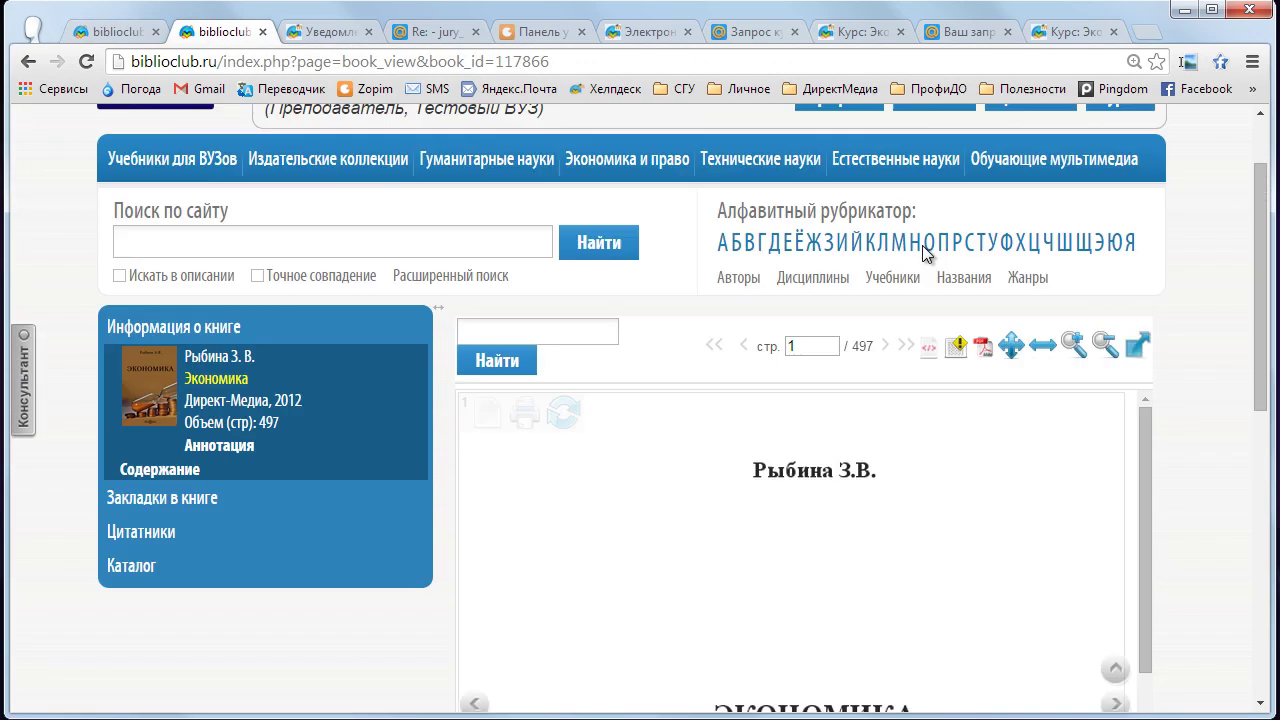
scroll(960, 240, "up", 1)
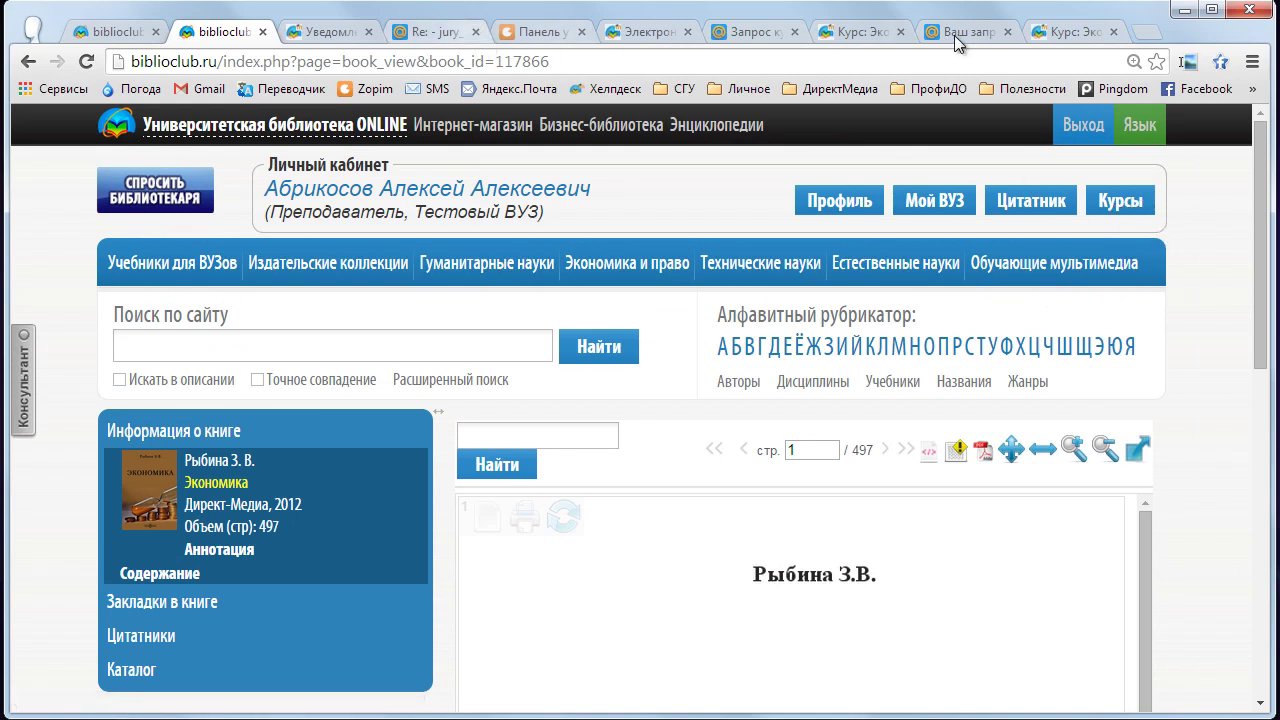
left_click(1070, 31)
scroll(1001, 211, "up", 4)
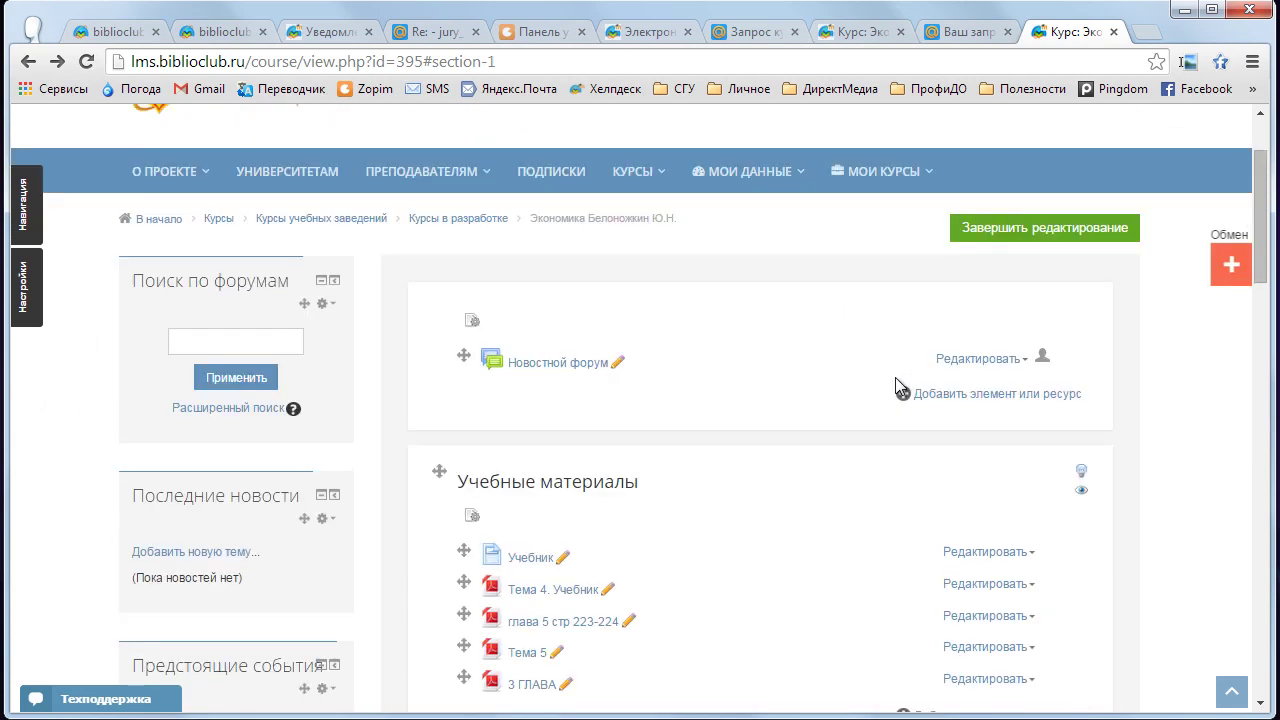
scroll(895, 377, "up", 1)
mouse_move(897, 272)
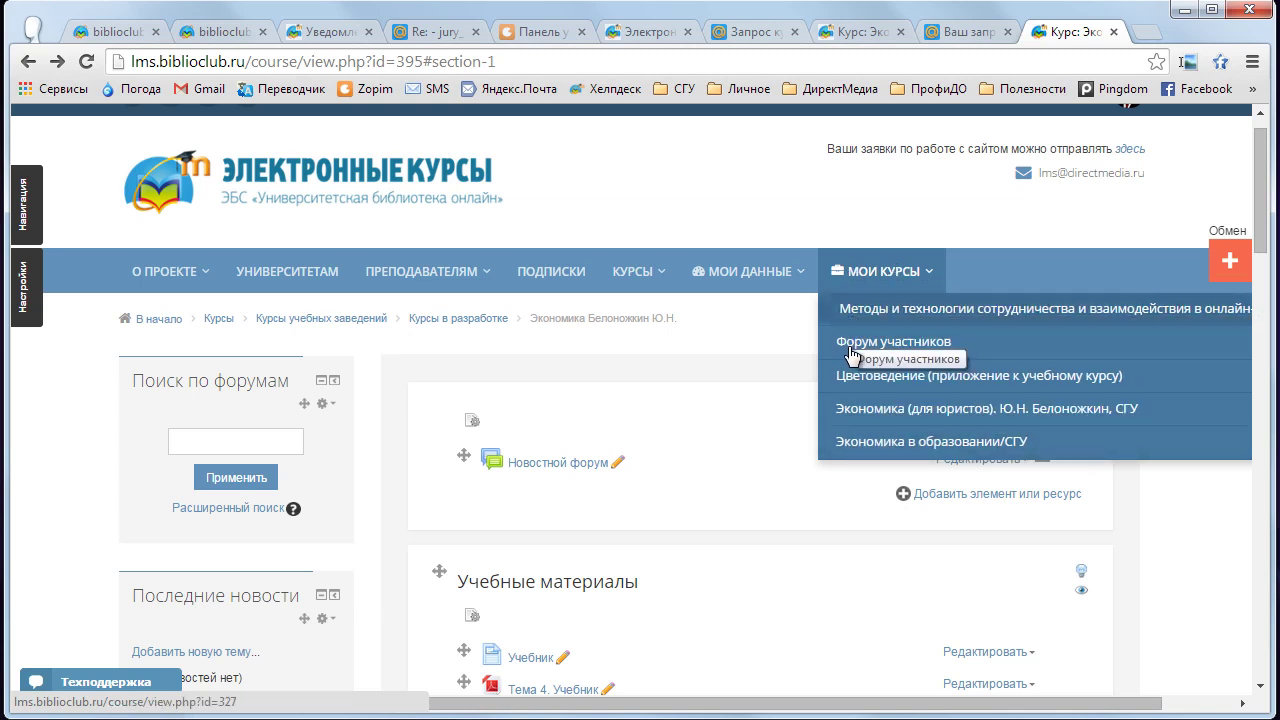
scroll(760, 400, "down", 3)
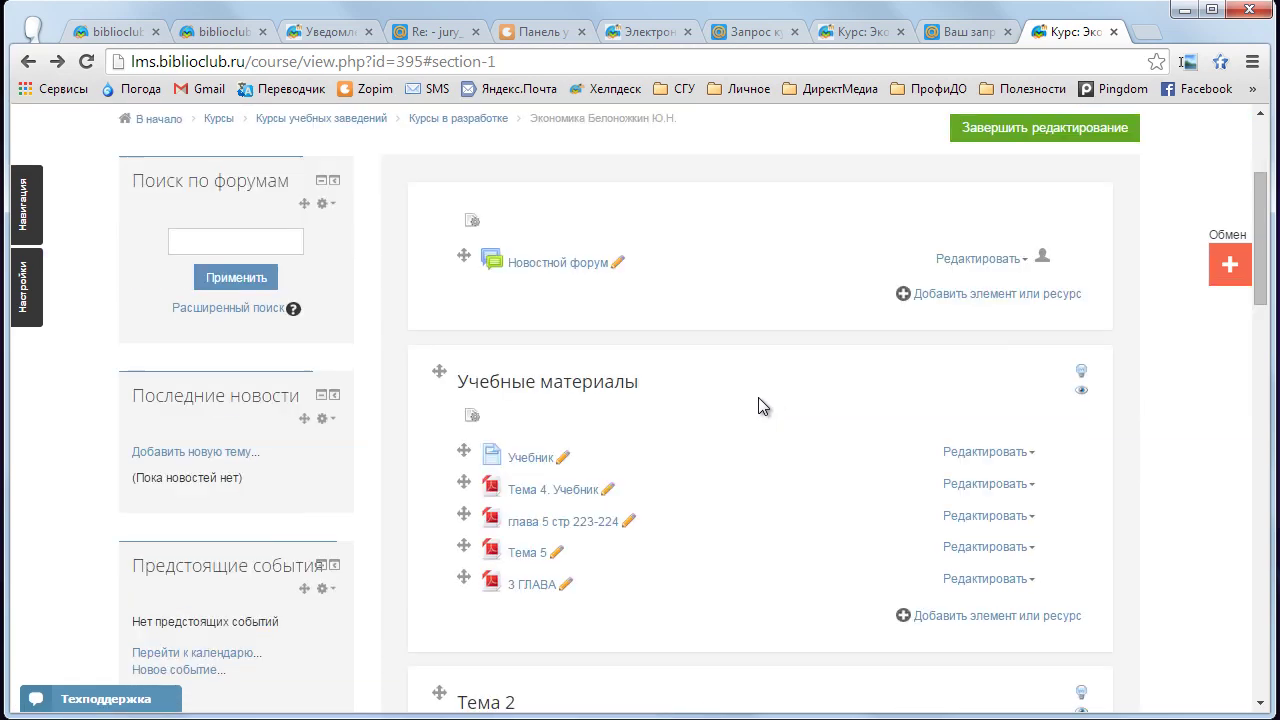
scroll(758, 405, "down", 1)
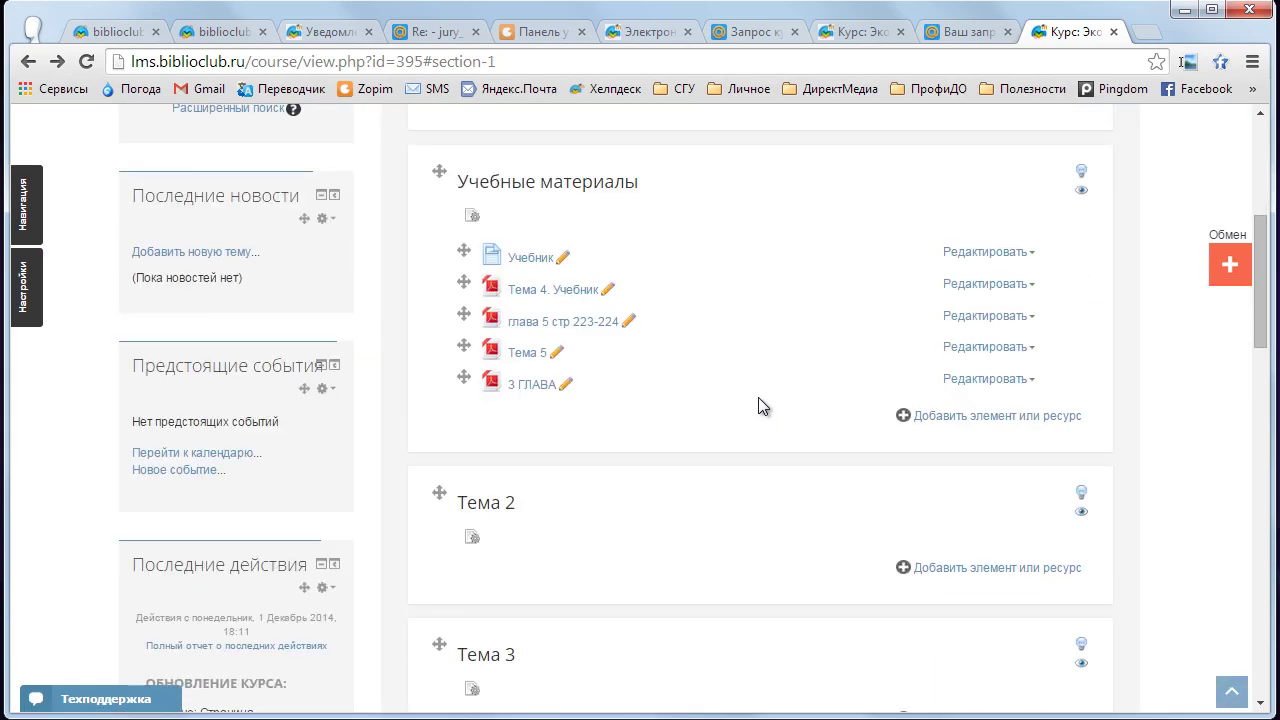
left_click(415, 33)
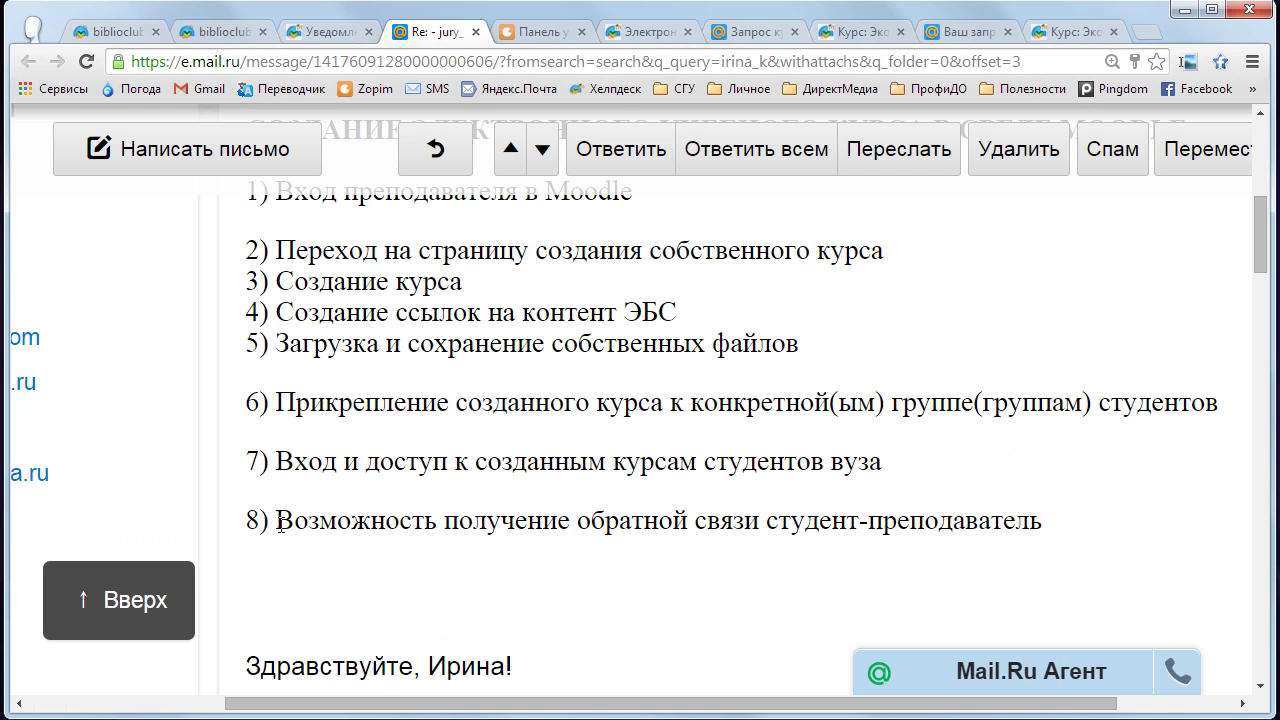
left_click_drag(277, 522, 1028, 522)
left_click(1070, 31)
scroll(784, 469, "up", 2)
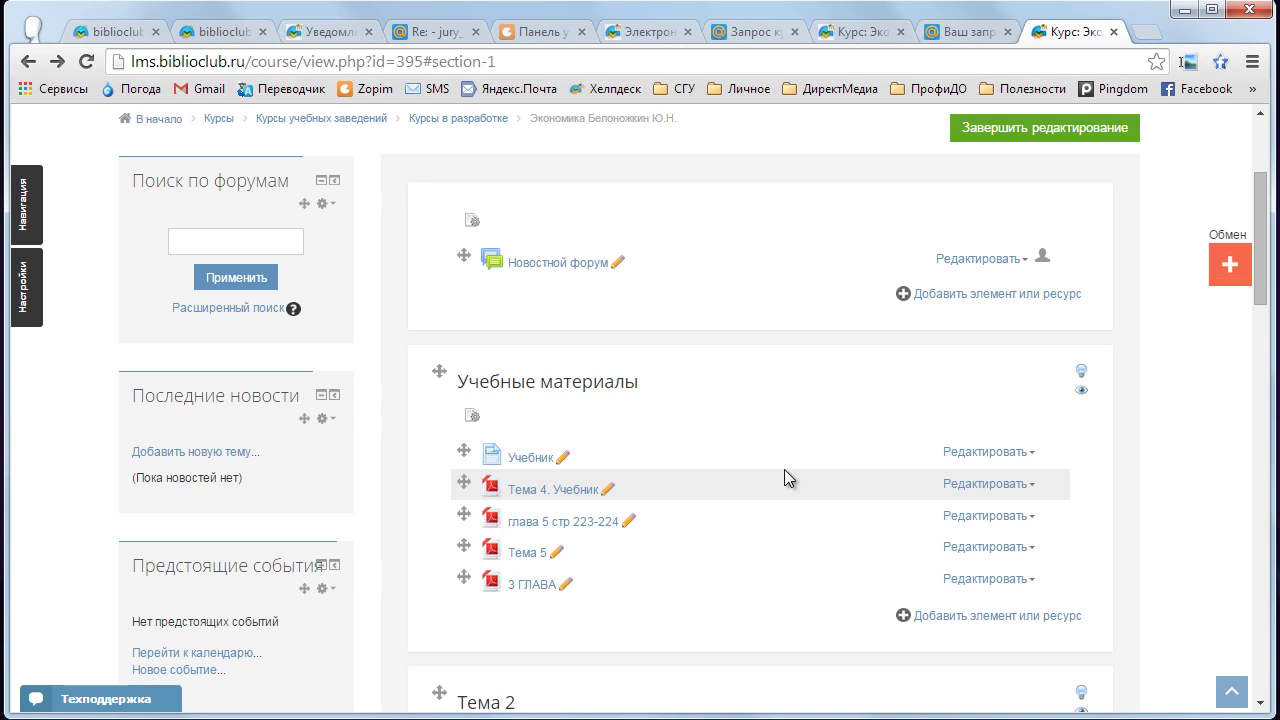
- Open the Новостной форум and start a new topic form
left_click(553, 265)
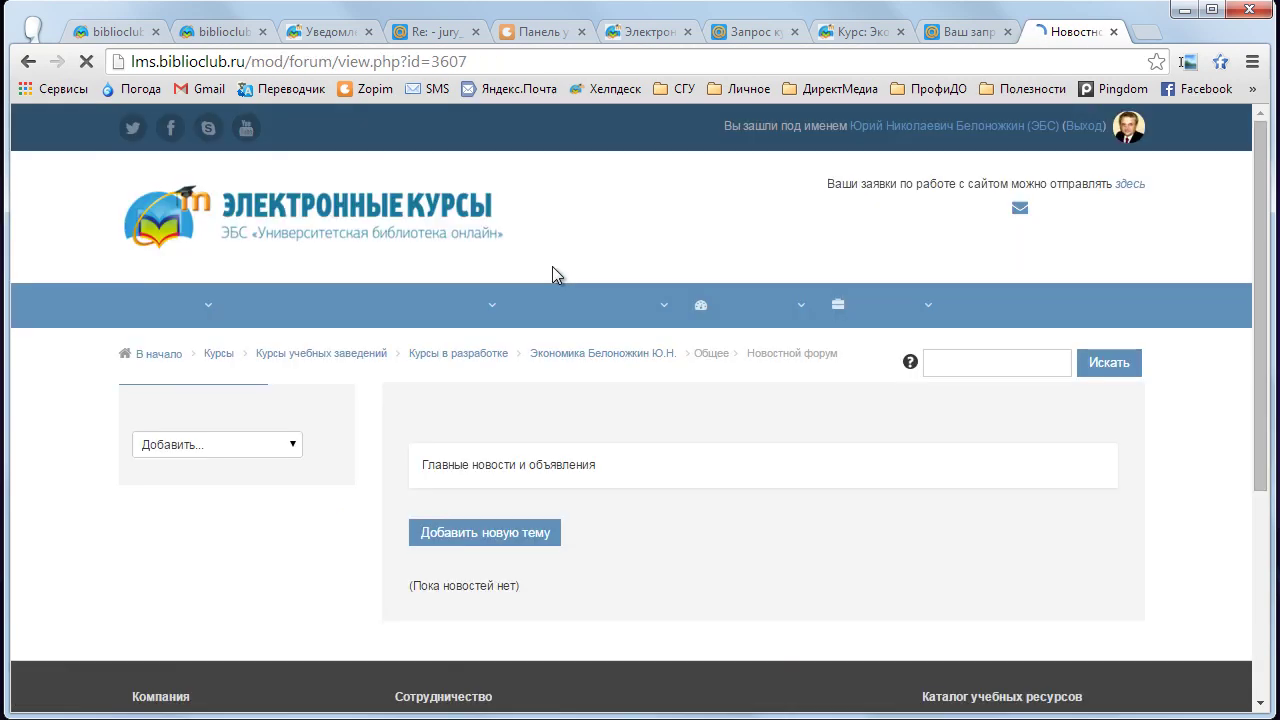
scroll(522, 497, "down", 1)
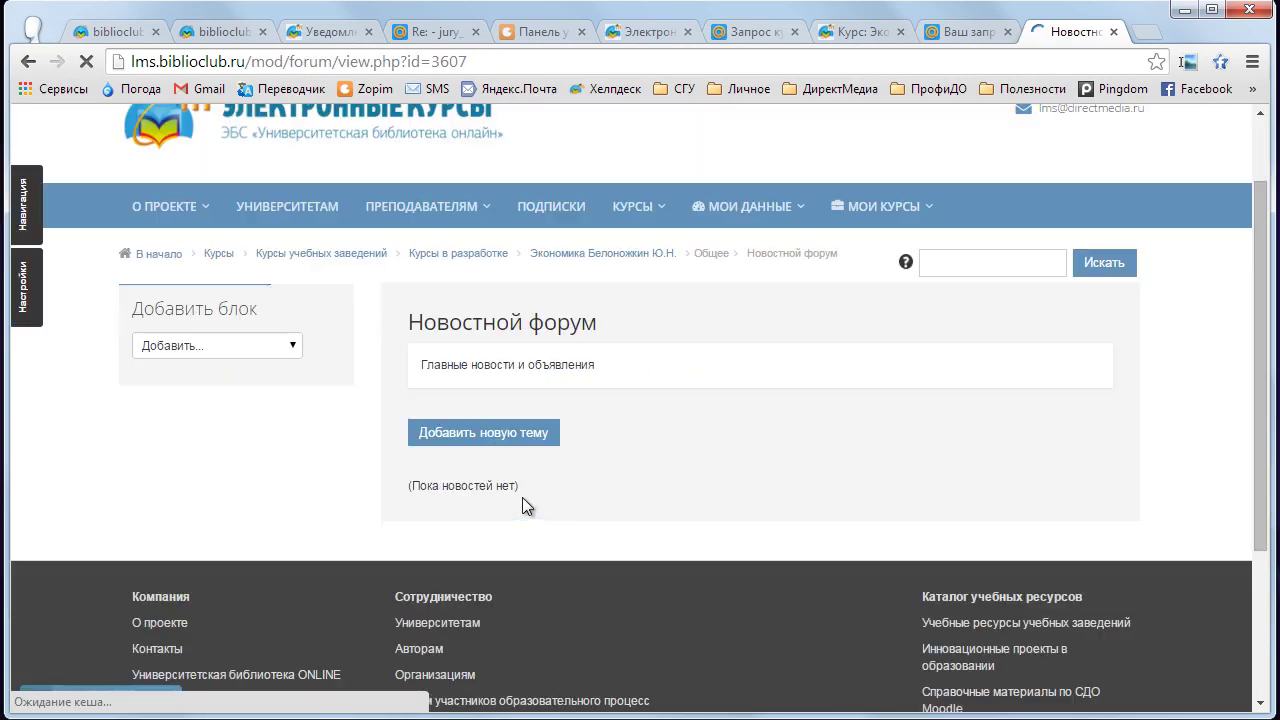
left_click(508, 438)
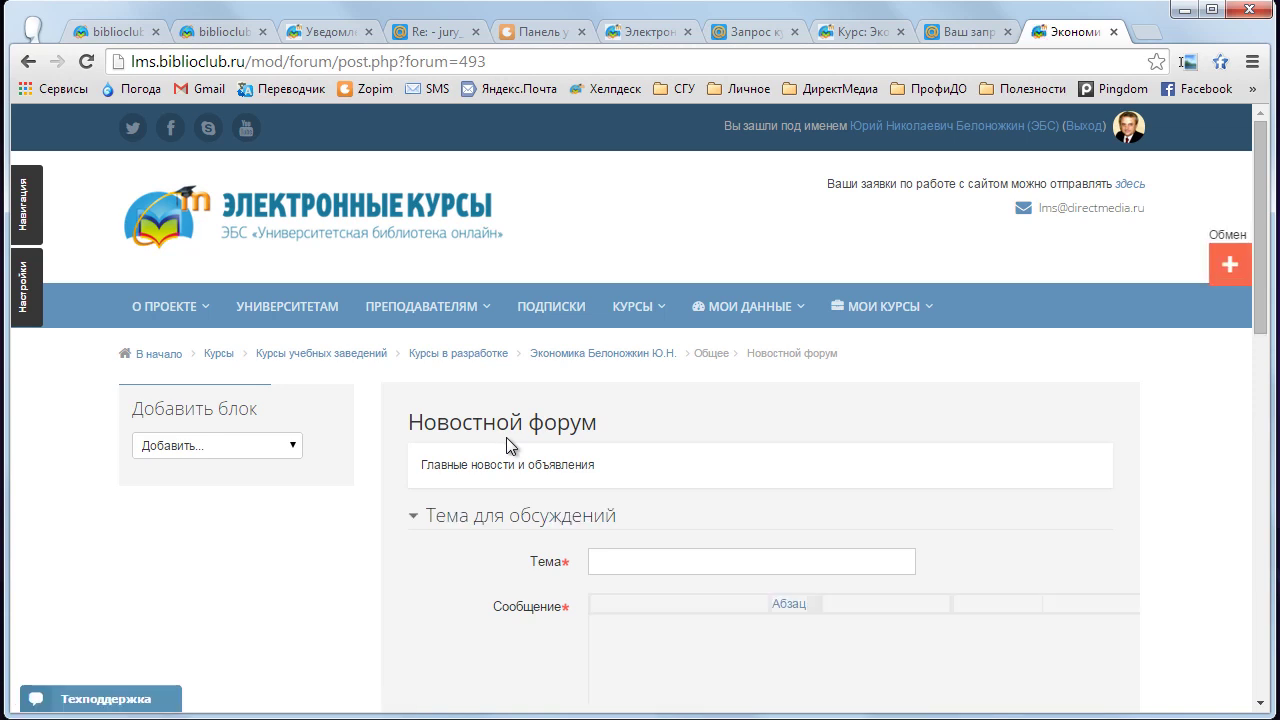
scroll(506, 440, "down", 3)
- Enter the topic subject 'Приступить к написанию КР'
left_click(611, 262)
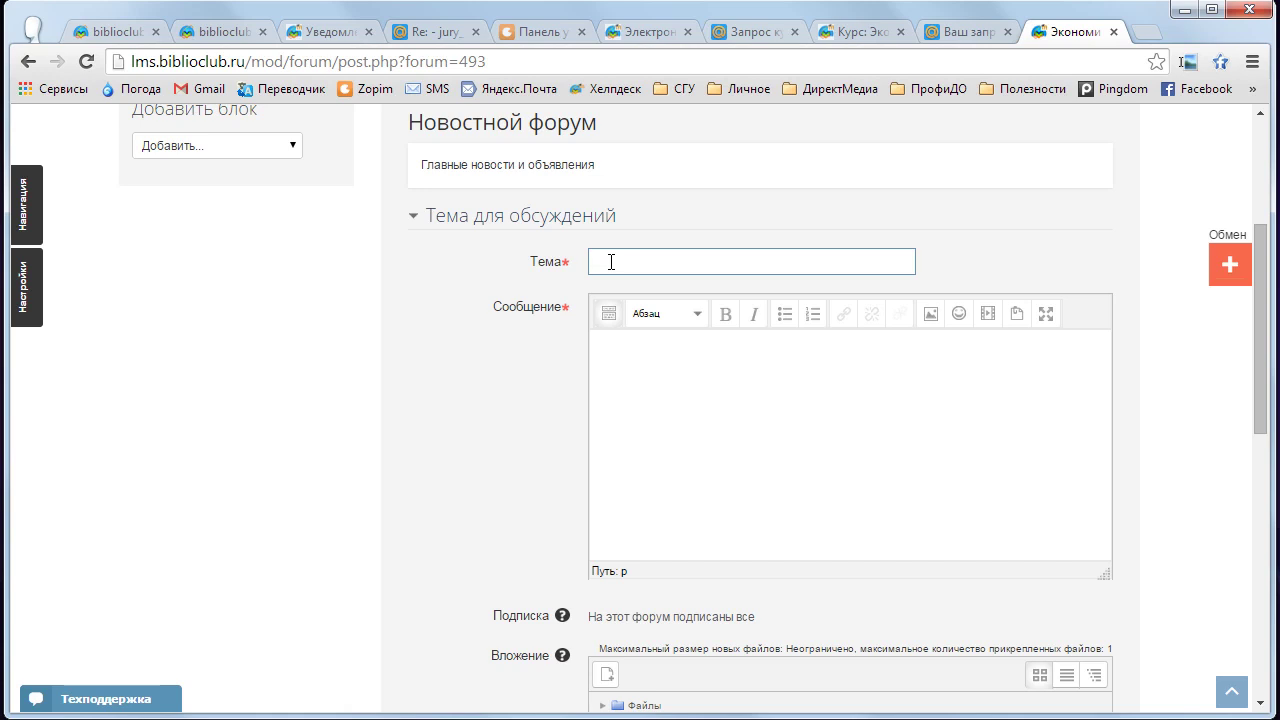
type("П")
key("BackSpace")
type("Приступить к написани")
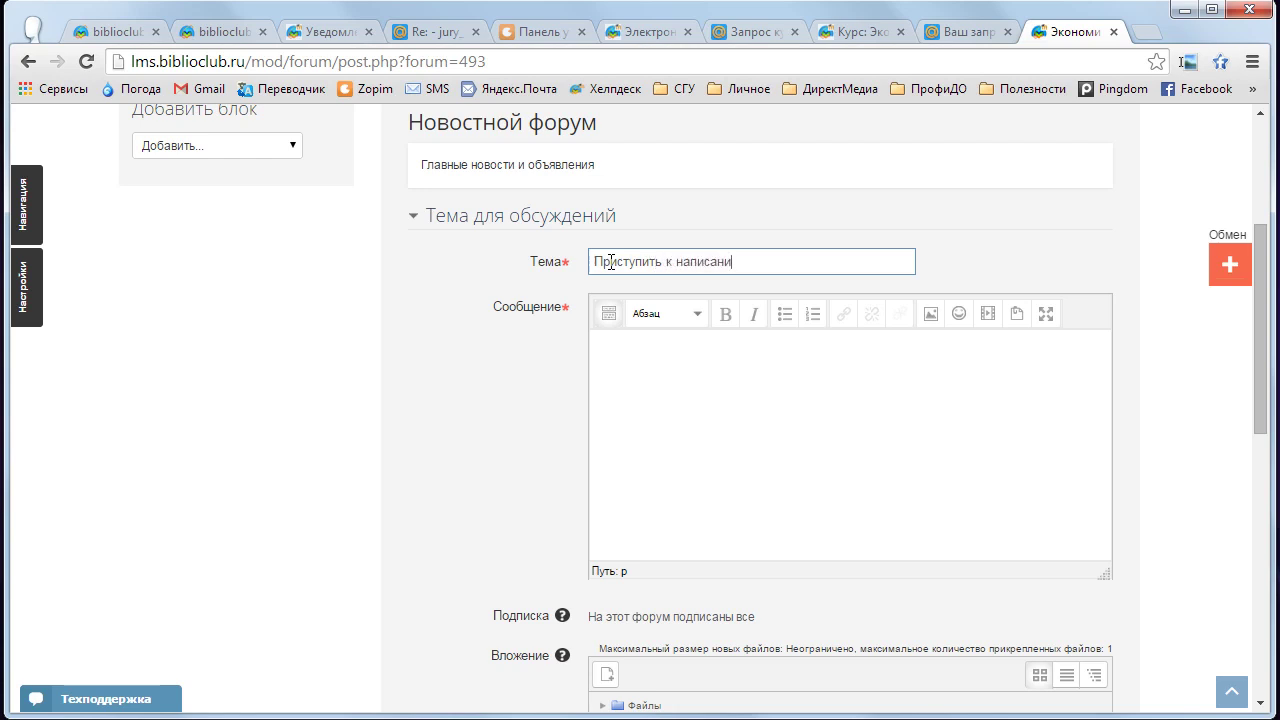
type("ю КР")
- Write the message 'Уважаемые студенты!' followed by a dotted line on the next line
left_click(601, 355)
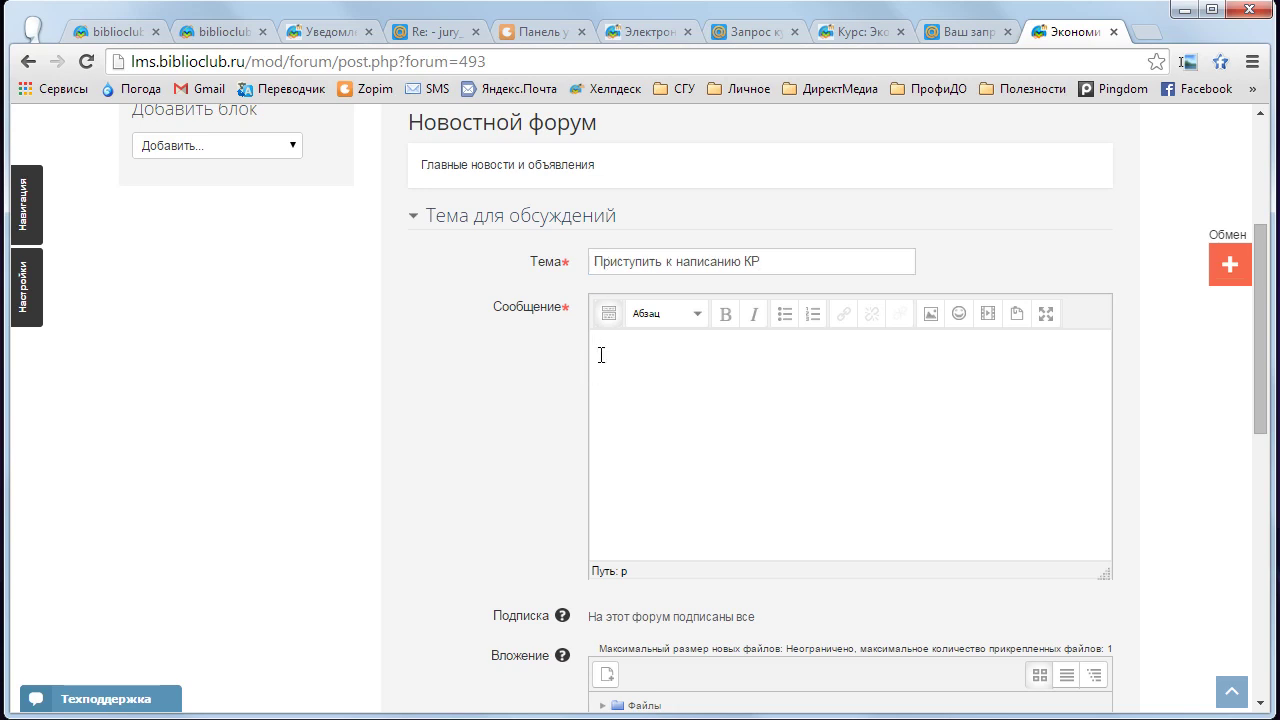
type("Уважаемые студенты!")
key("Return")
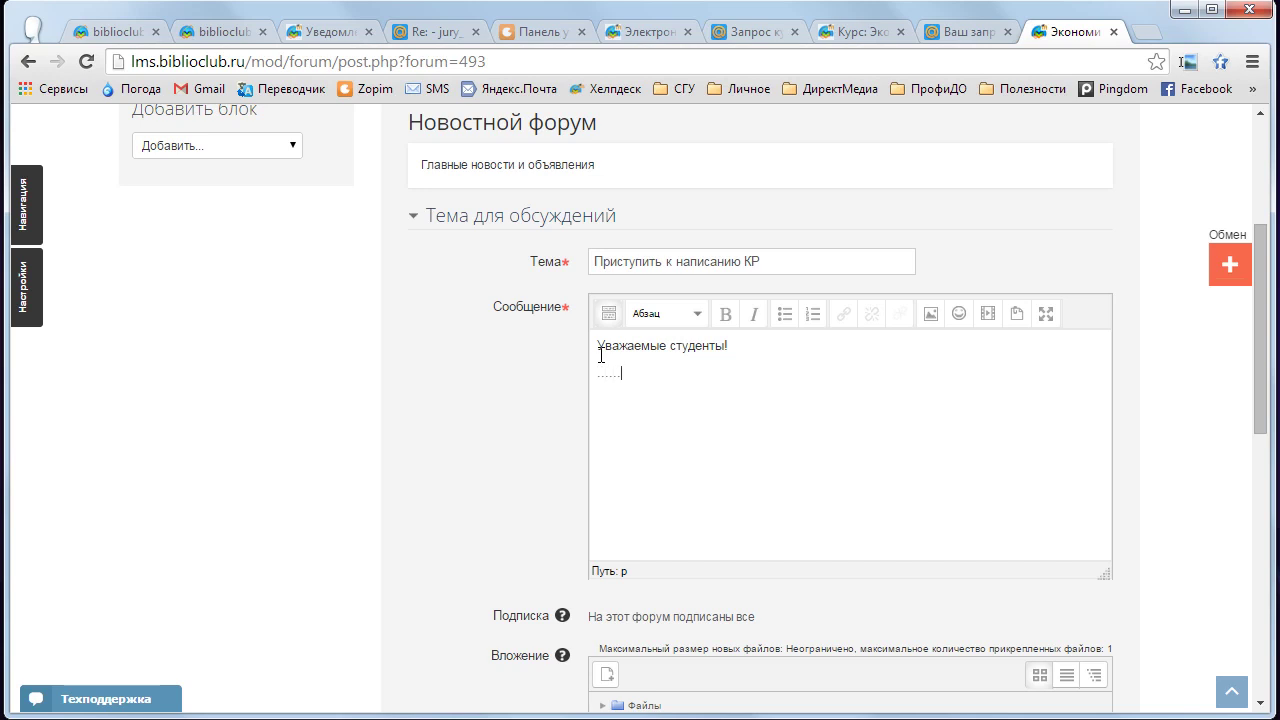
type("...................................")
left_click_drag(1258, 245, 1245, 338)
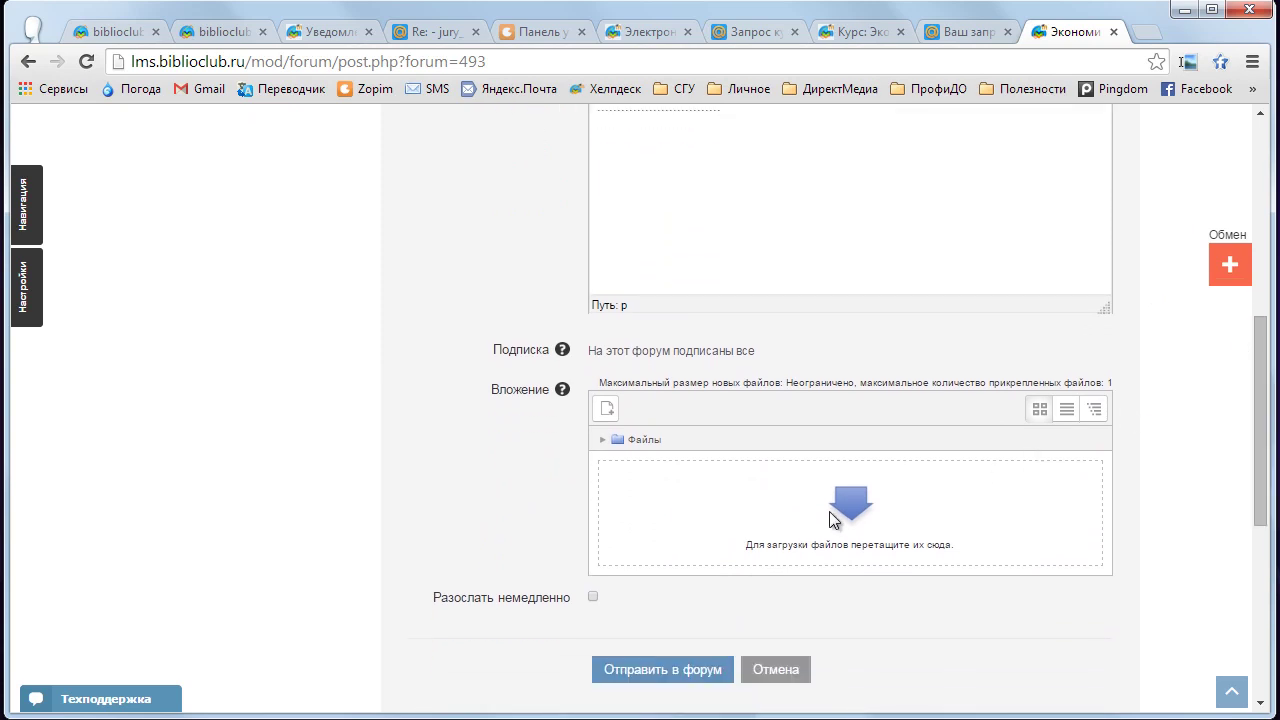
- Drag «до 2 главы с сокращениями.docx» from Explorer onto the post's Вложение area
key("alt+Tab")
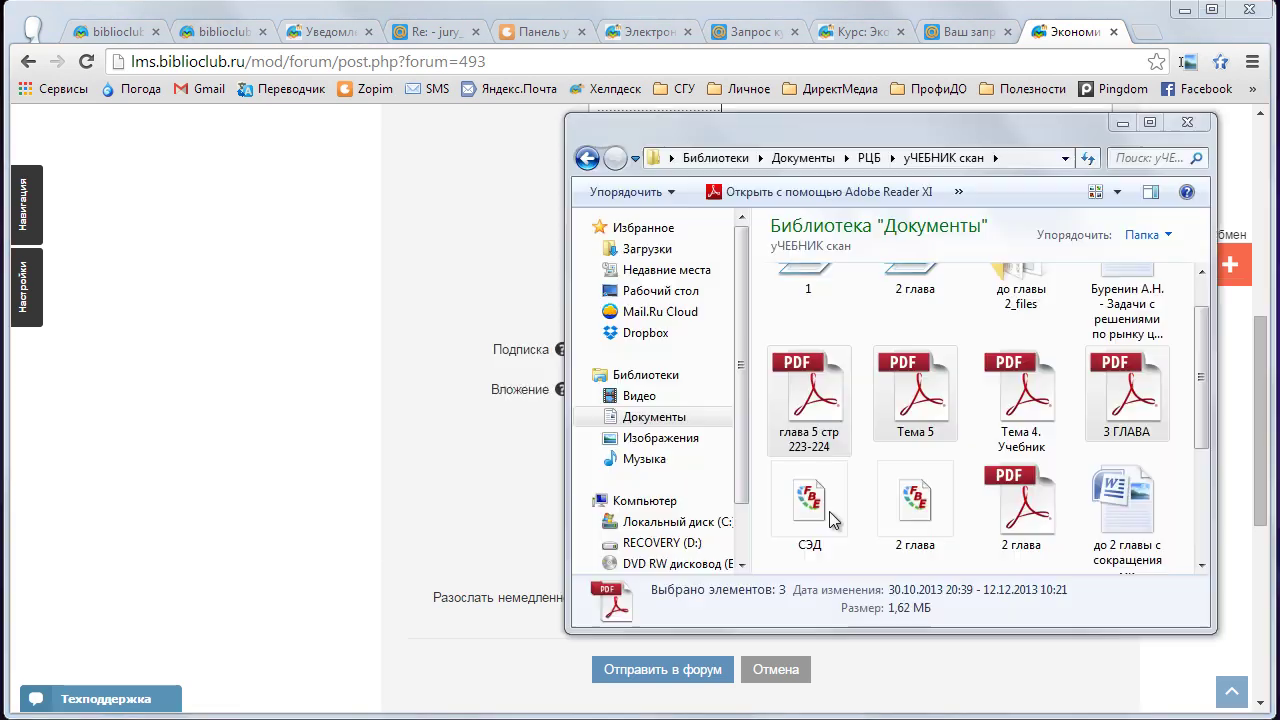
left_click_drag(890, 142, 404, 130)
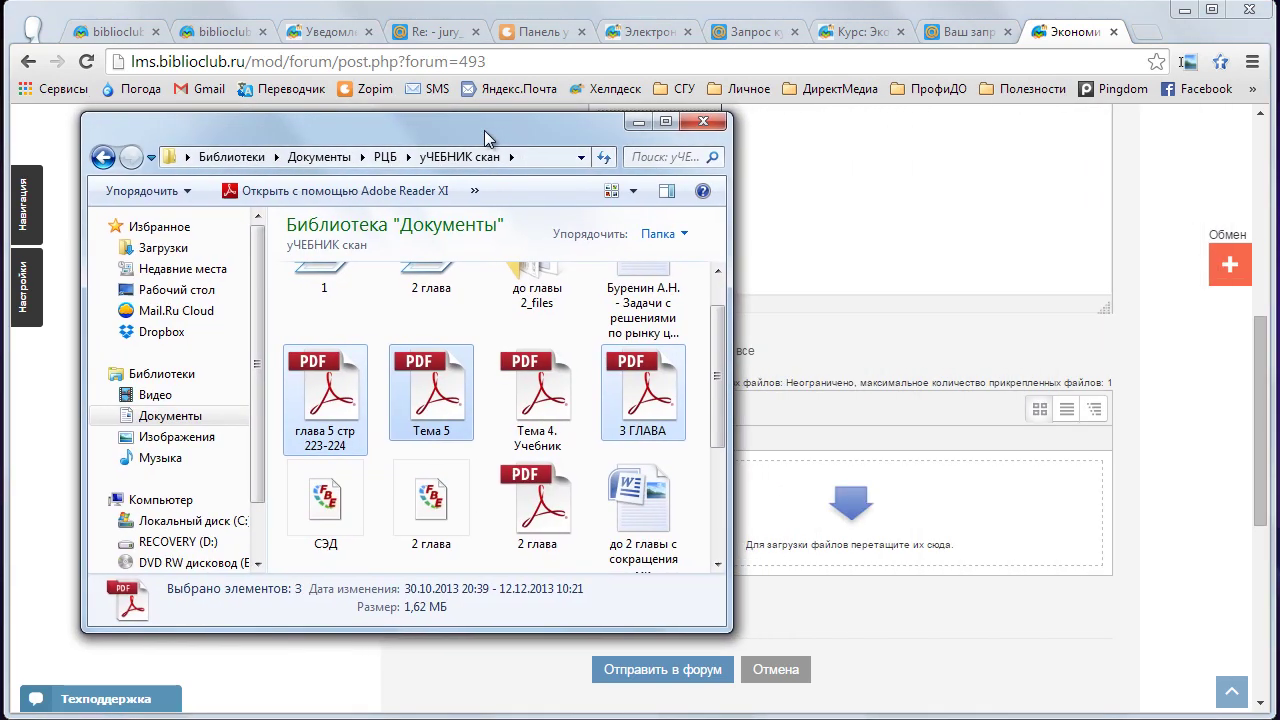
left_click_drag(645, 510, 868, 516)
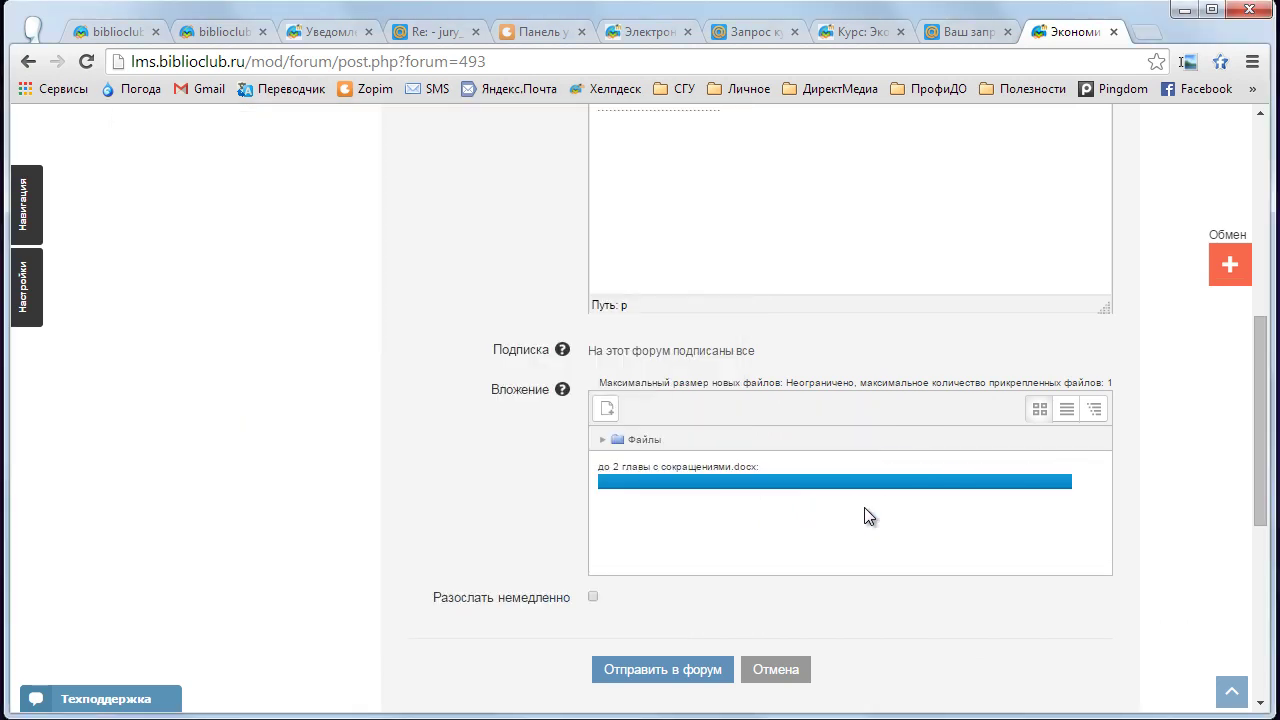
scroll(866, 510, "down", 1)
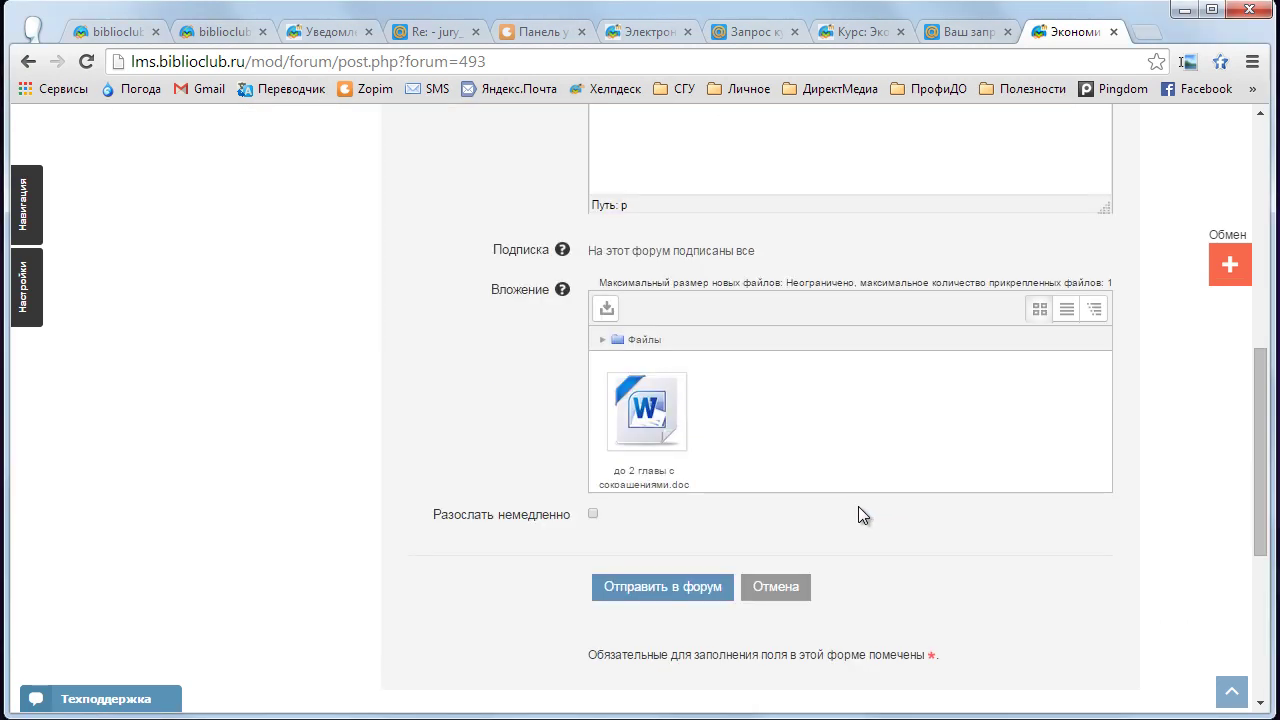
scroll(863, 515, "down", 1)
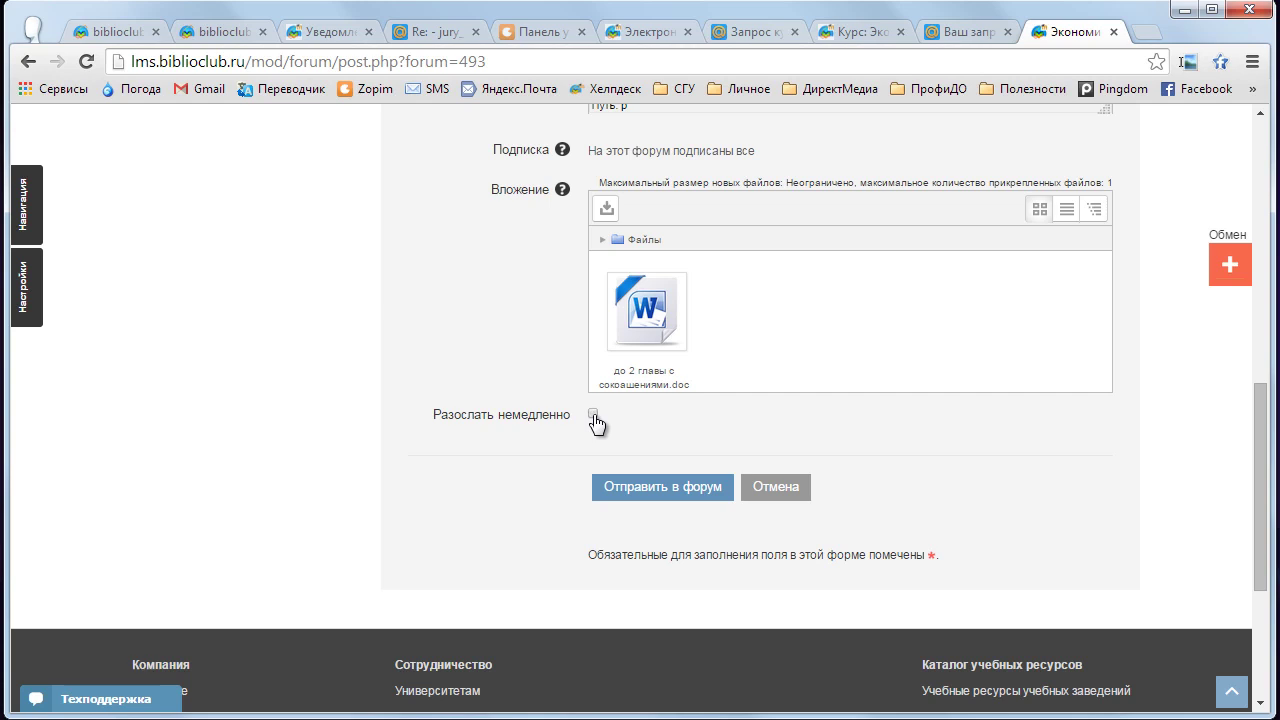
- Post the topic to the forum and continue past the 15-minute editing notice
left_click(678, 502)
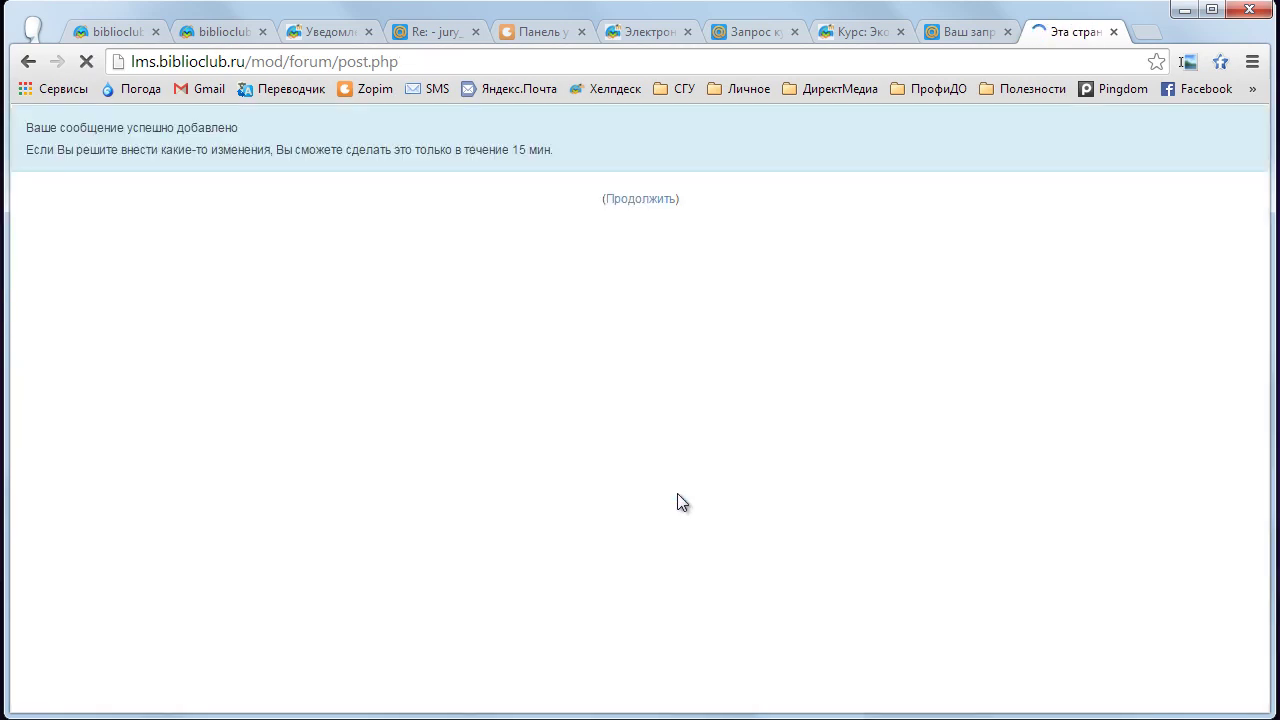
left_click_drag(512, 150, 553, 150)
left_click(660, 201)
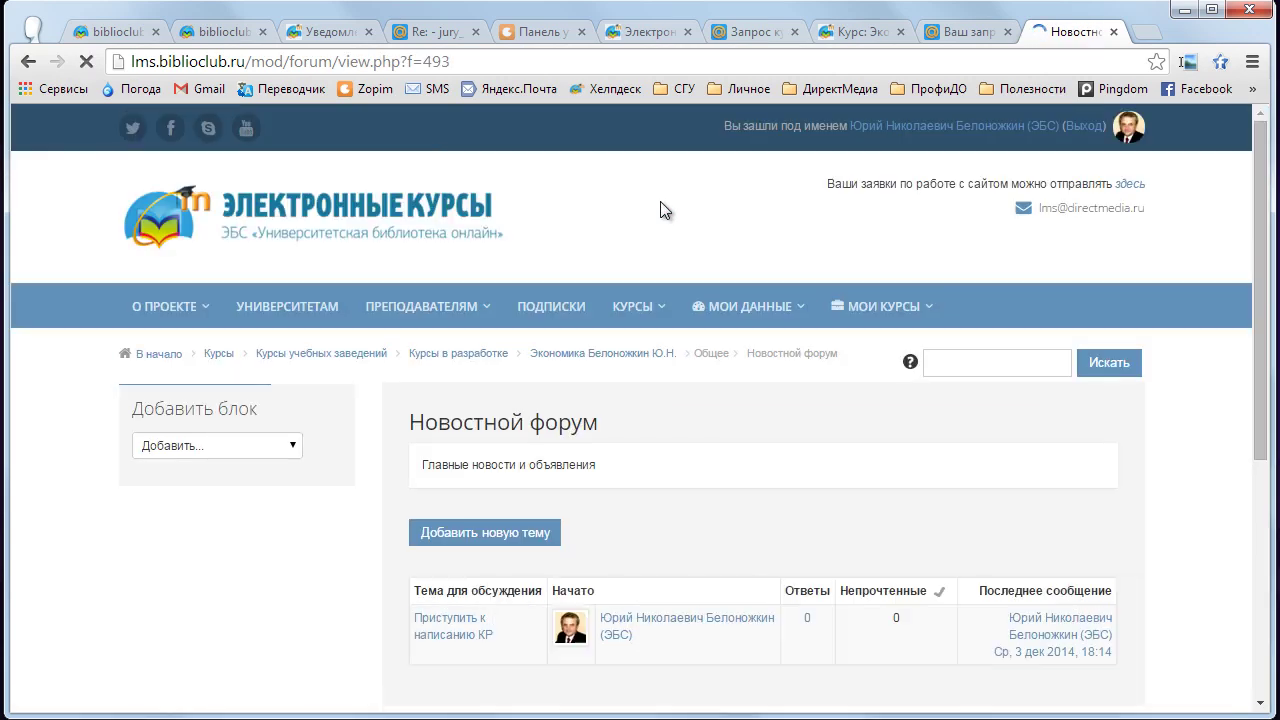
- Open the 'Приступить к написанию КР' discussion, review its post, and start a reply
scroll(509, 457, "down", 2)
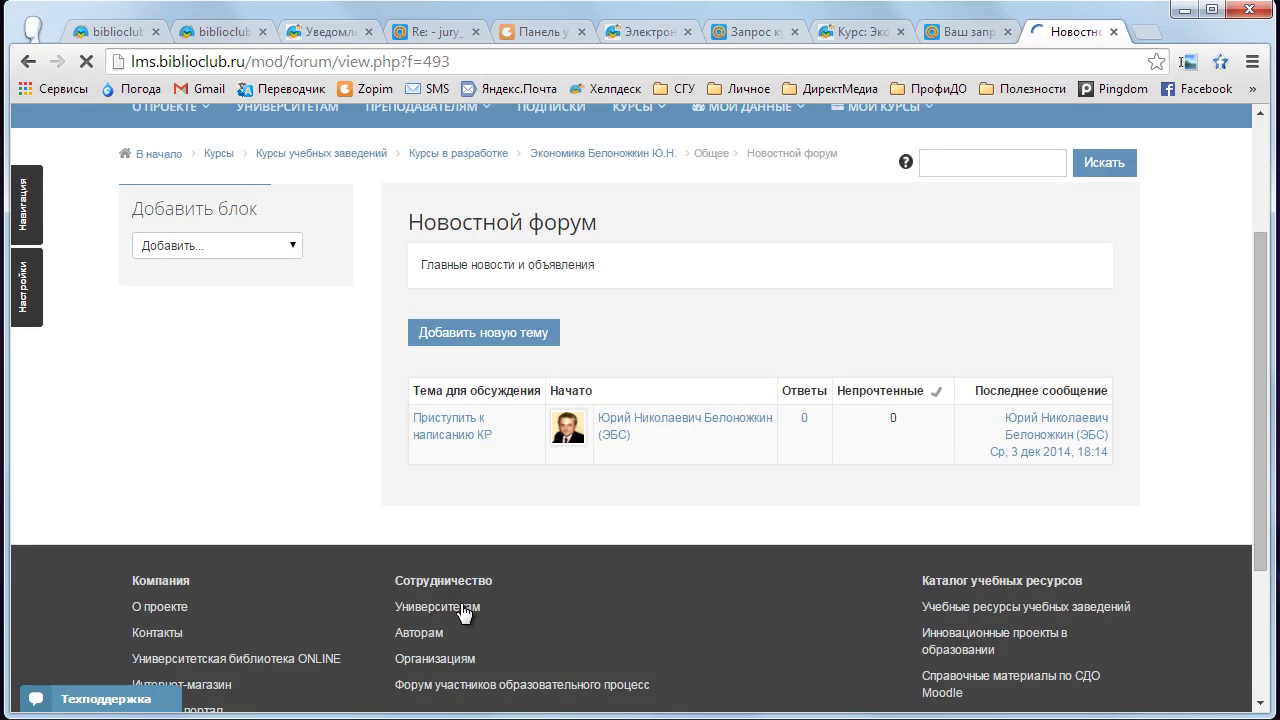
left_click(447, 435)
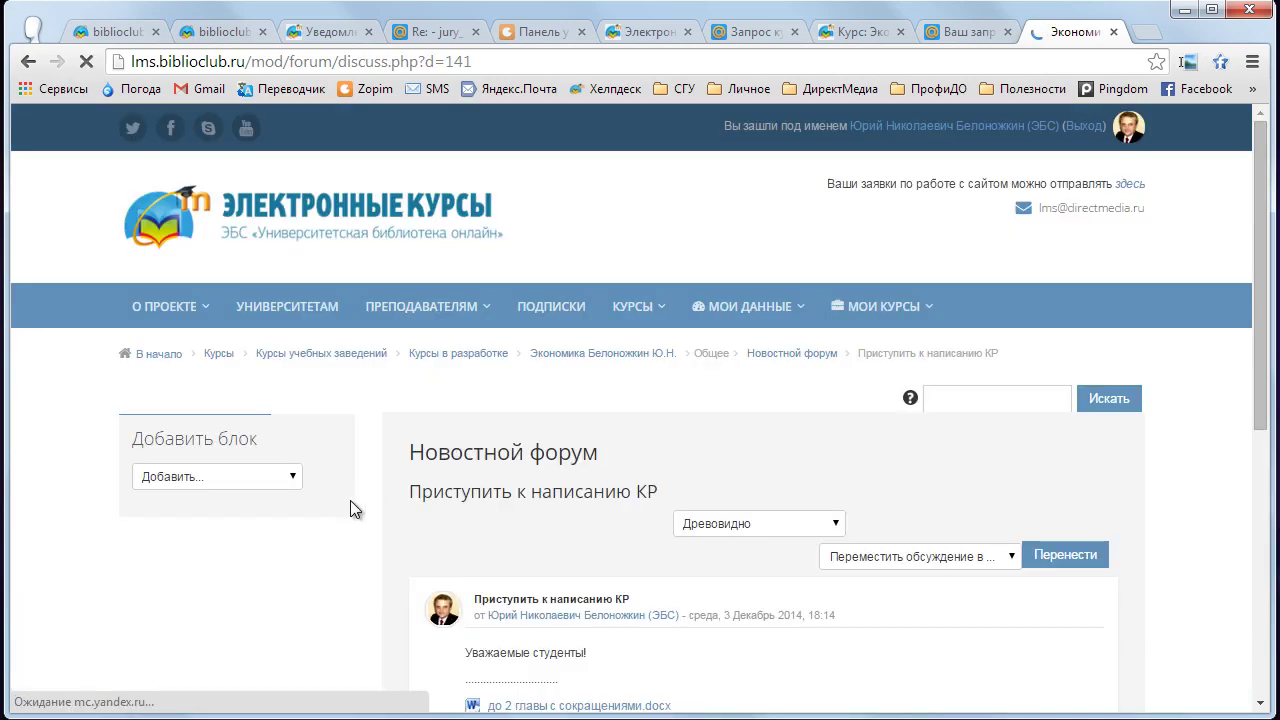
scroll(356, 497, "down", 2)
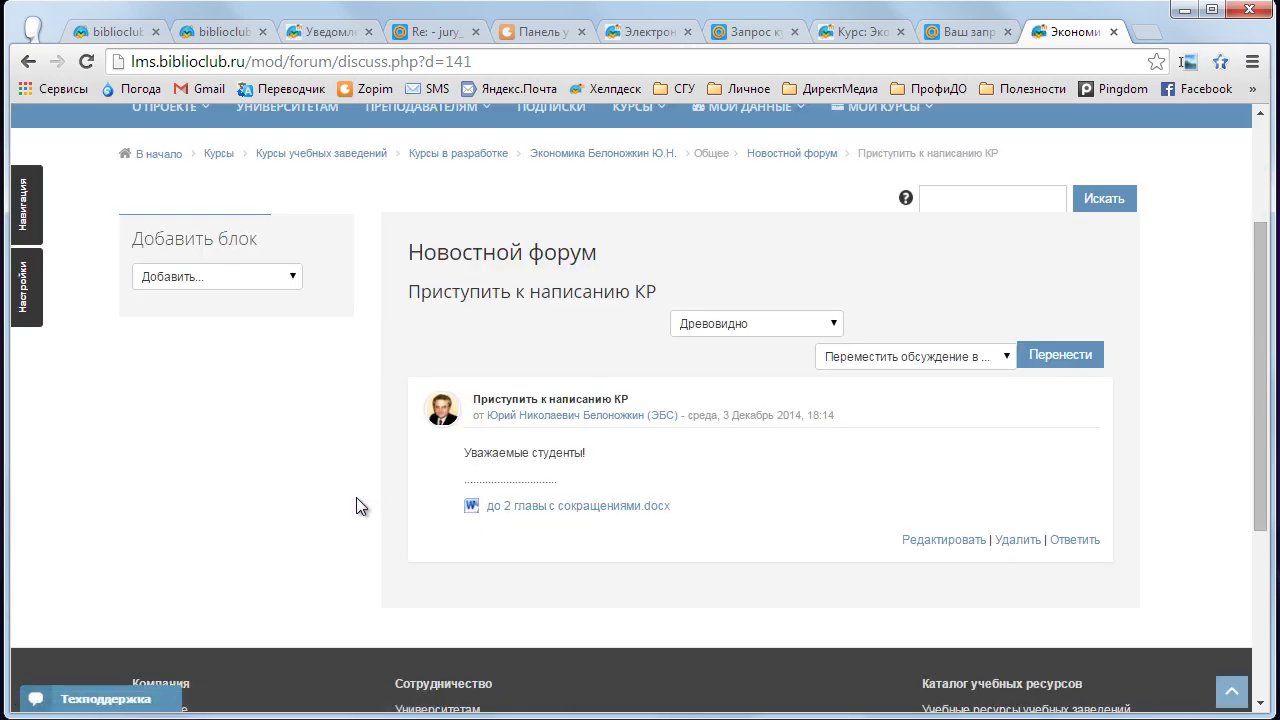
left_click_drag(556, 480, 466, 487)
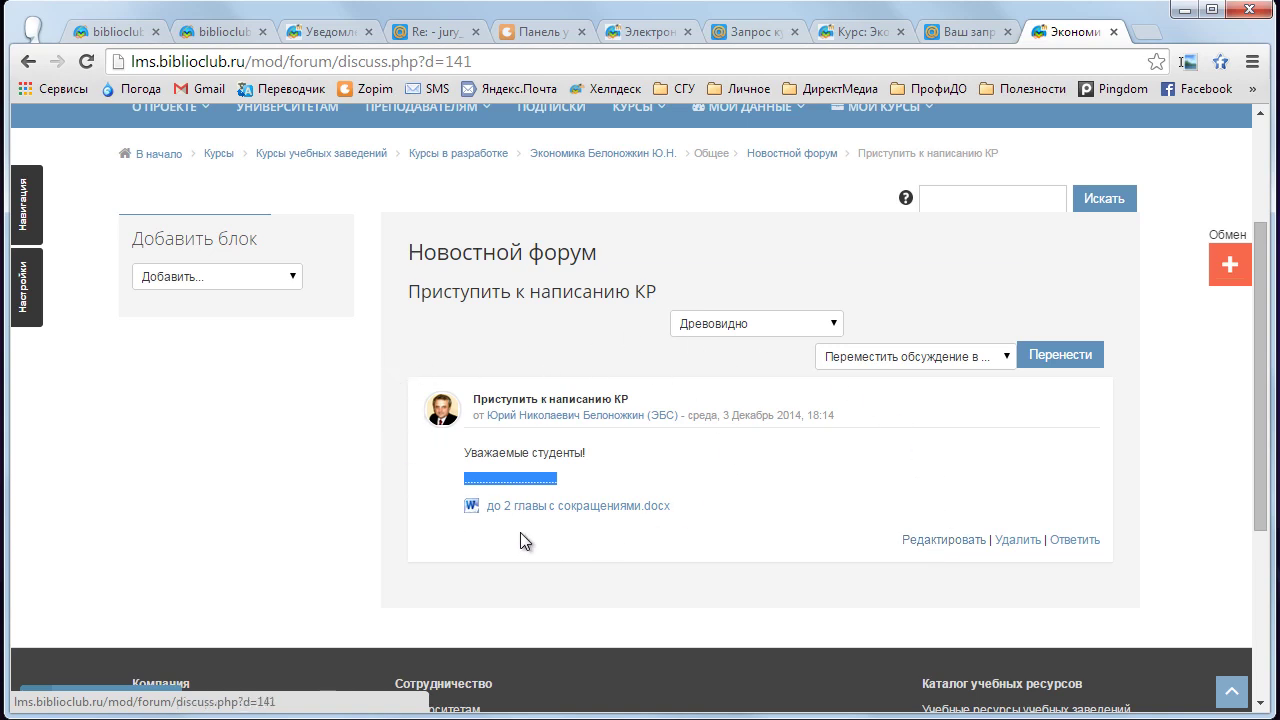
left_click(540, 480)
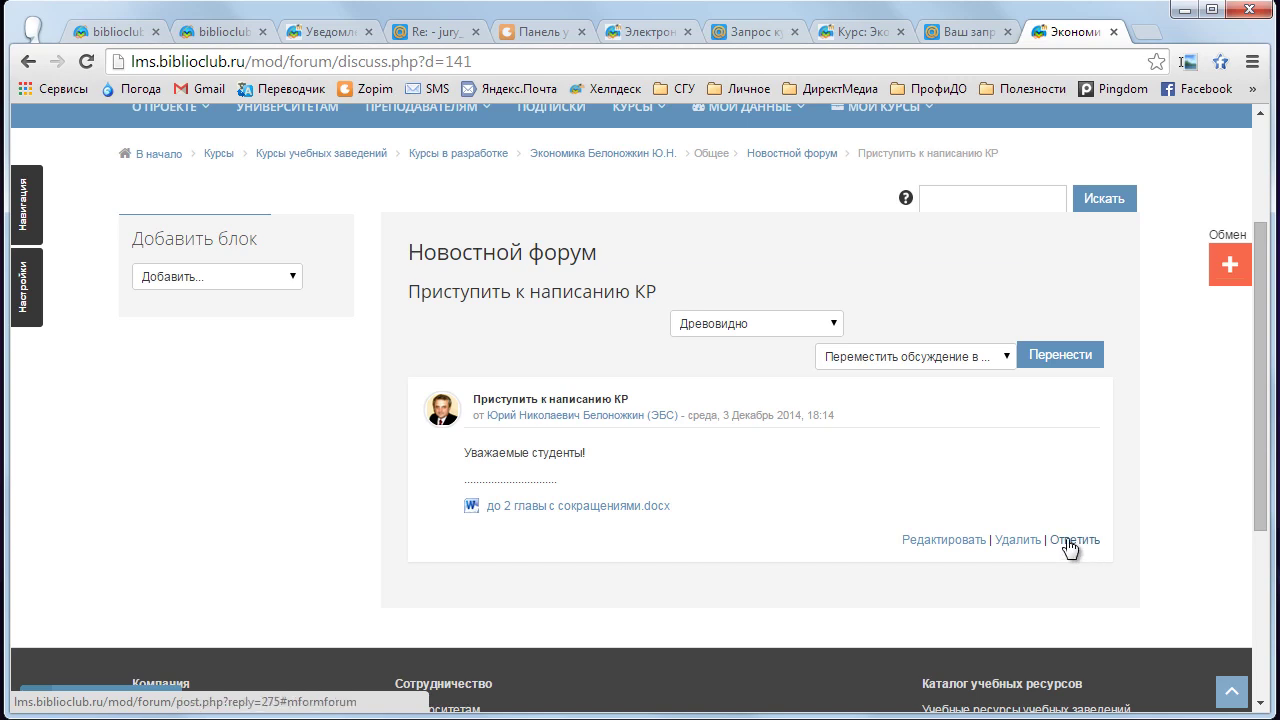
left_click(1068, 542)
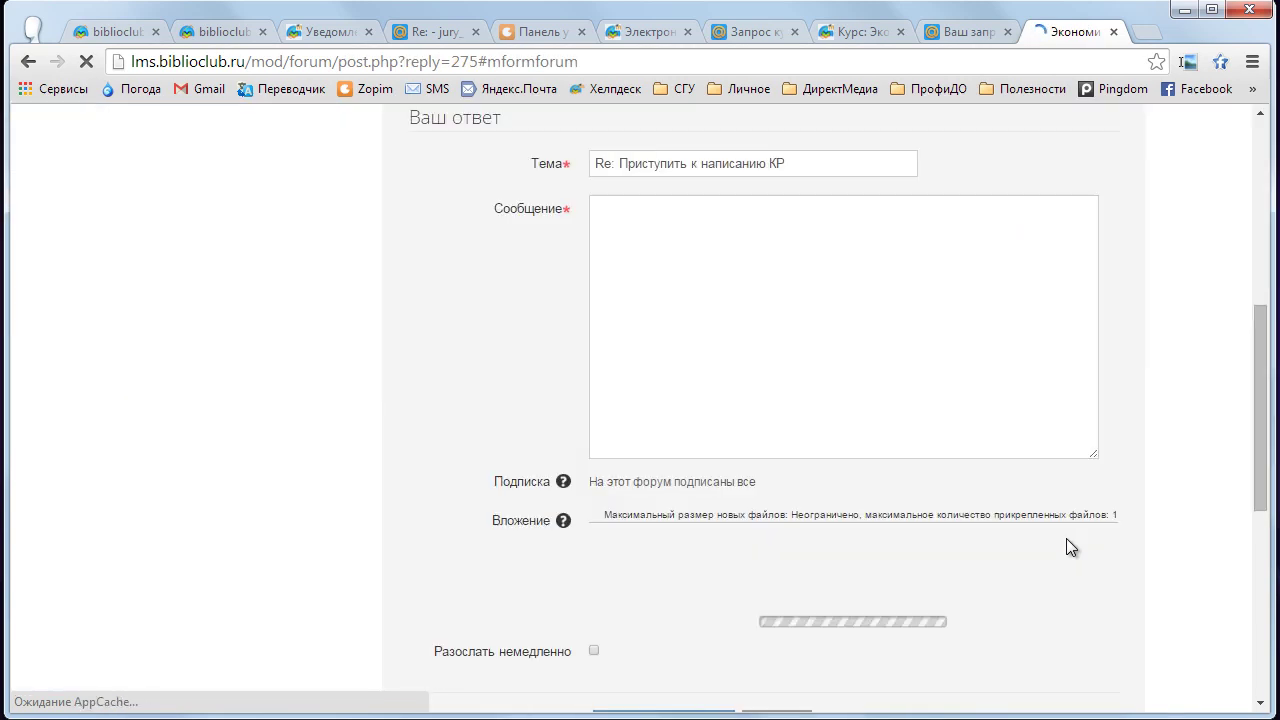
left_click_drag(1262, 337, 1262, 286)
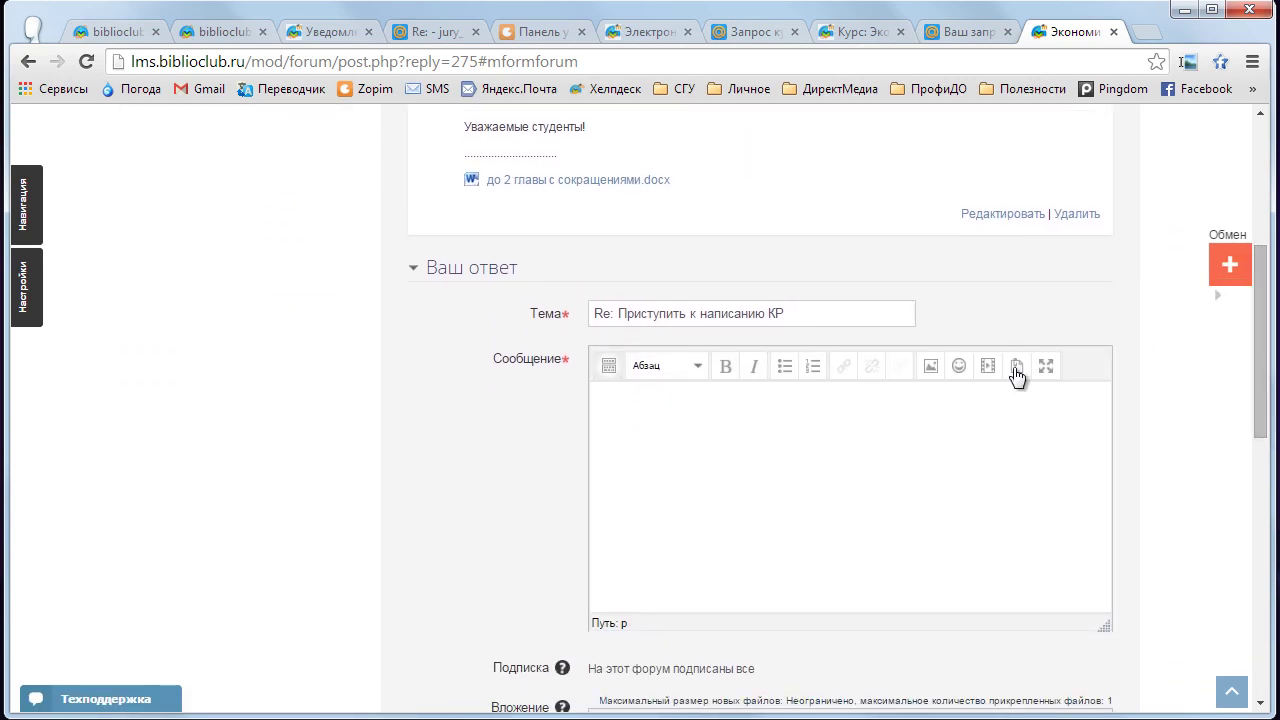
left_click(779, 398)
type("Прошу уточнить.....")
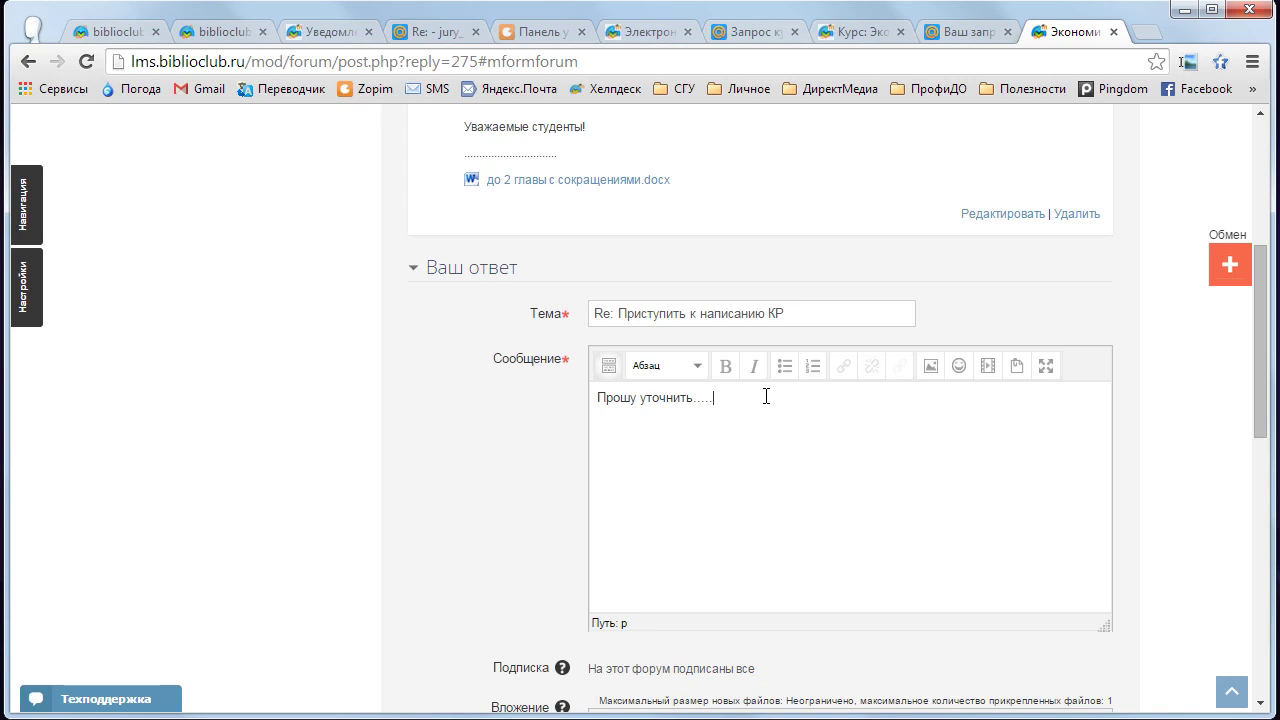
left_click_drag(1262, 312, 1265, 477)
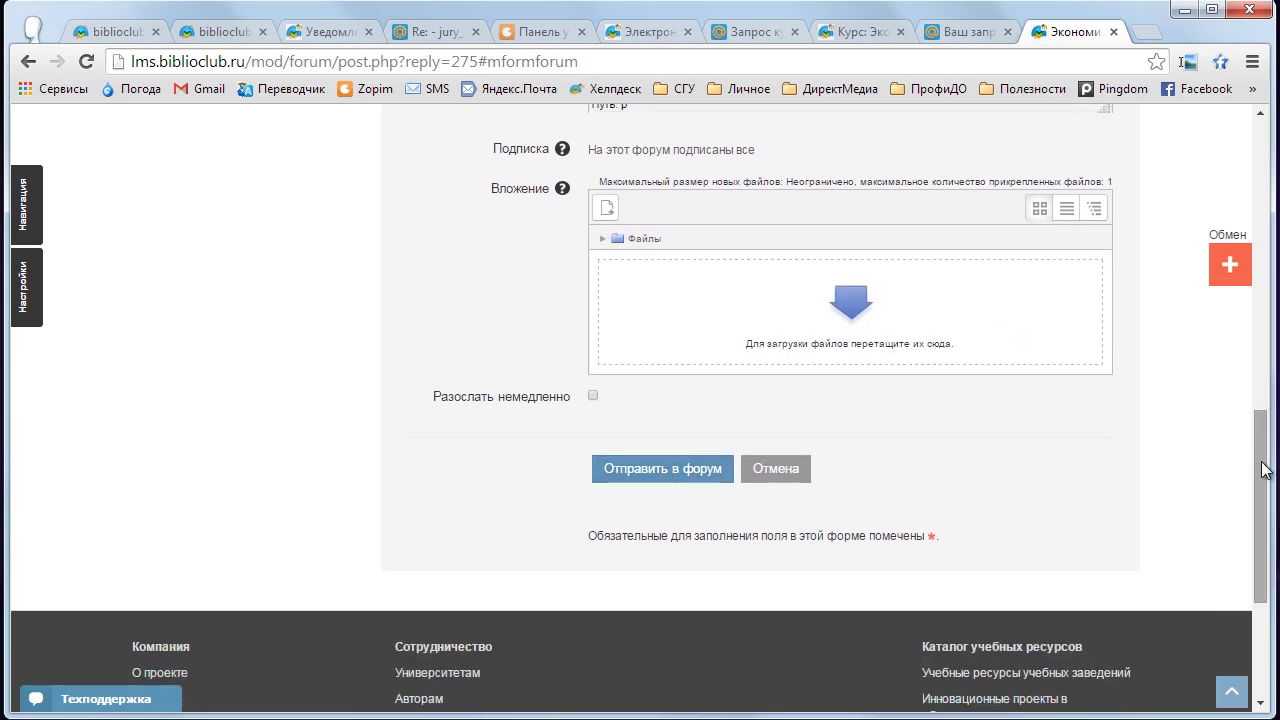
left_click(763, 478)
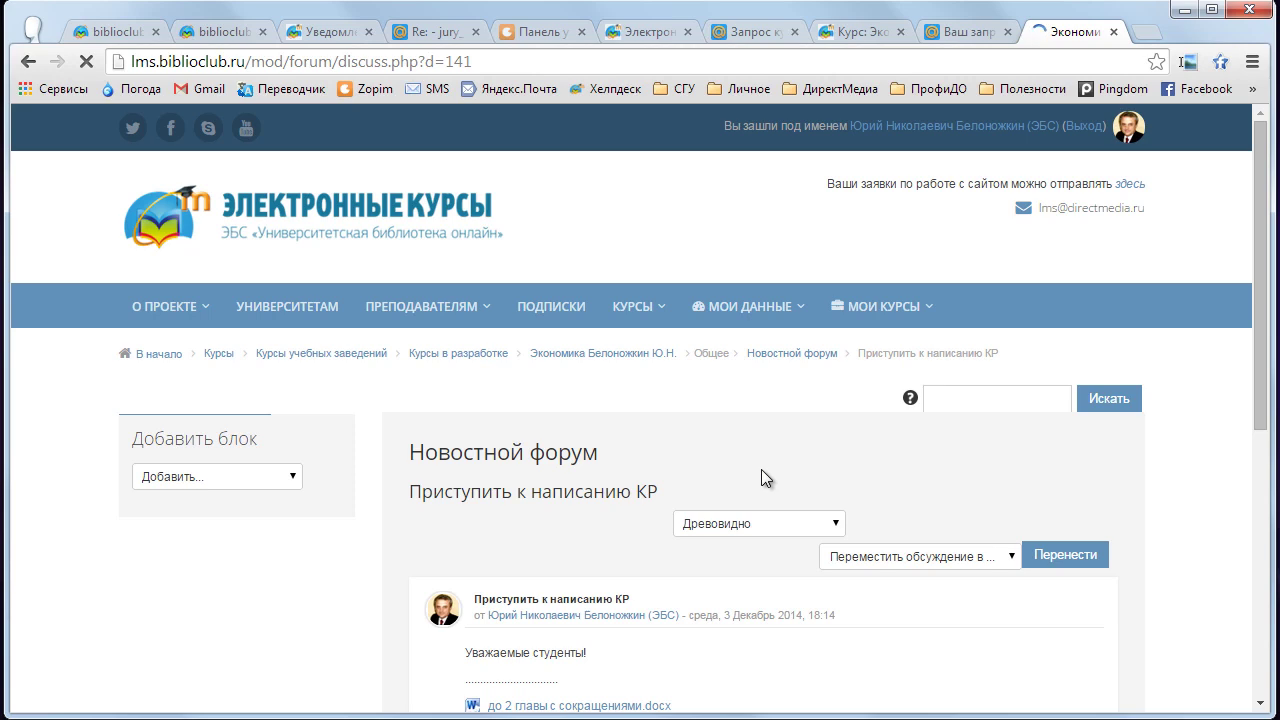
scroll(761, 478, "down", 2)
scroll(761, 470, "down", 1)
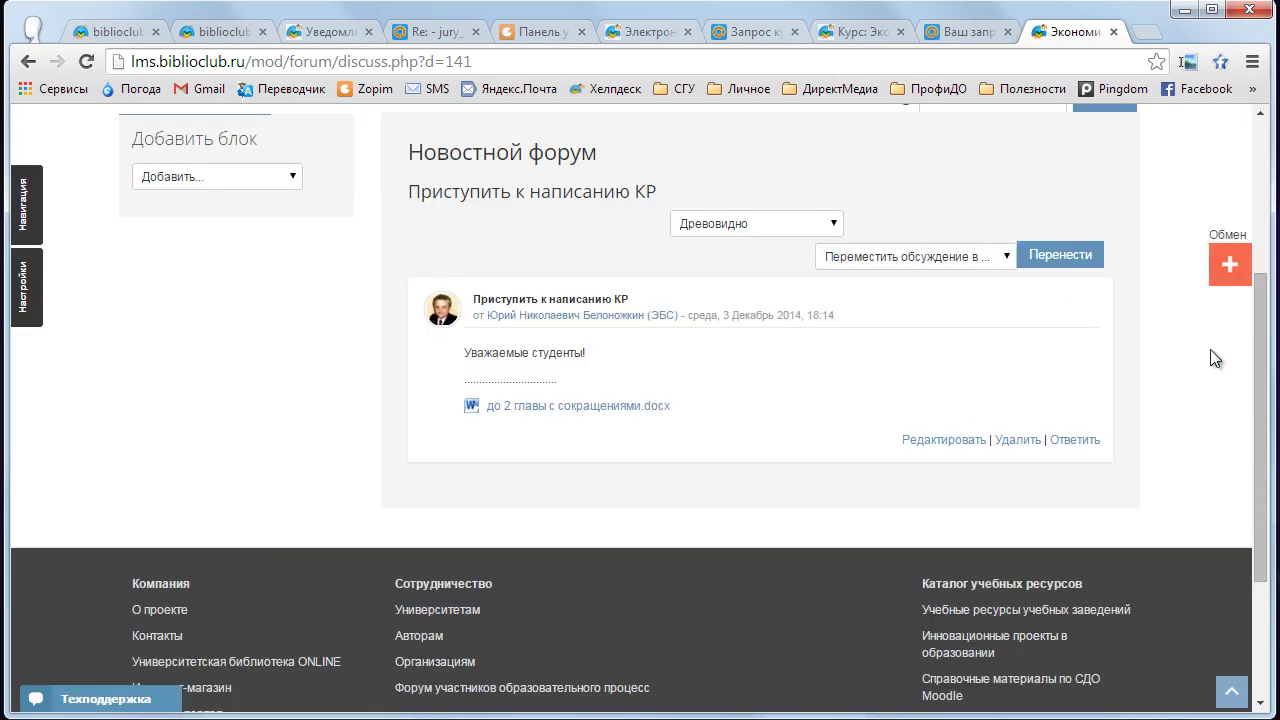
left_click_drag(1261, 330, 1262, 352)
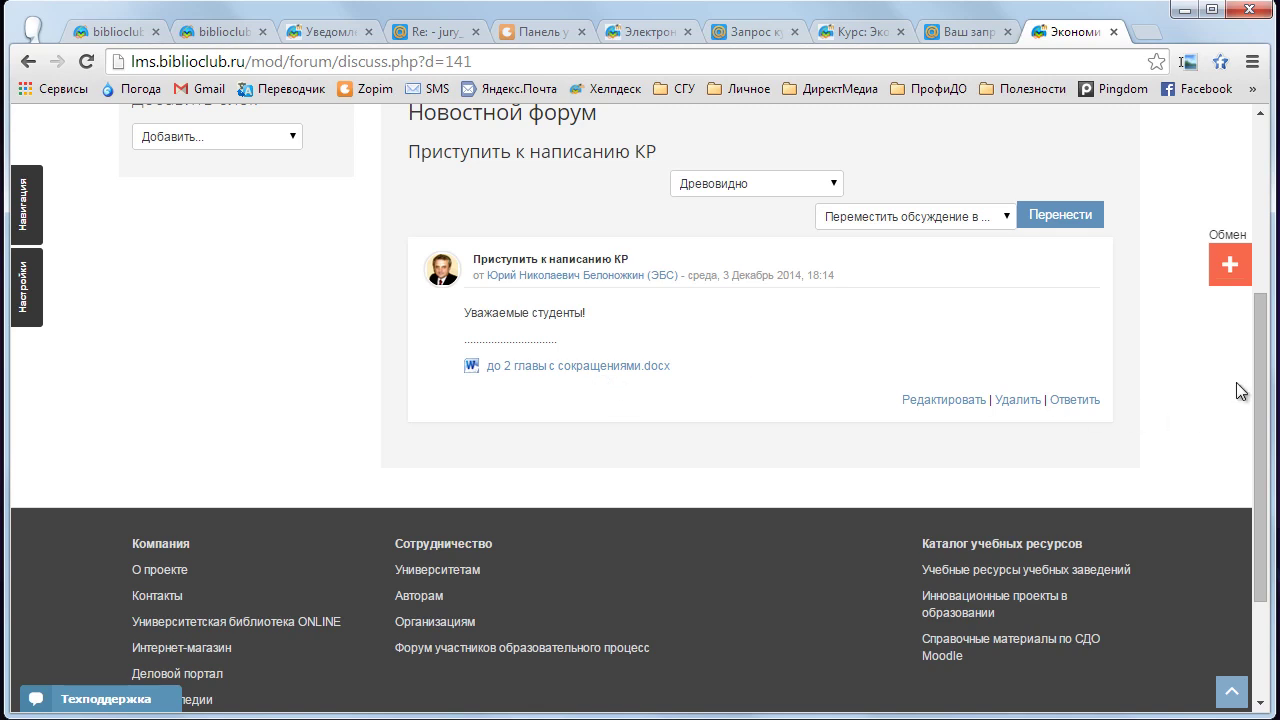
scroll(1262, 370, "up", 3)
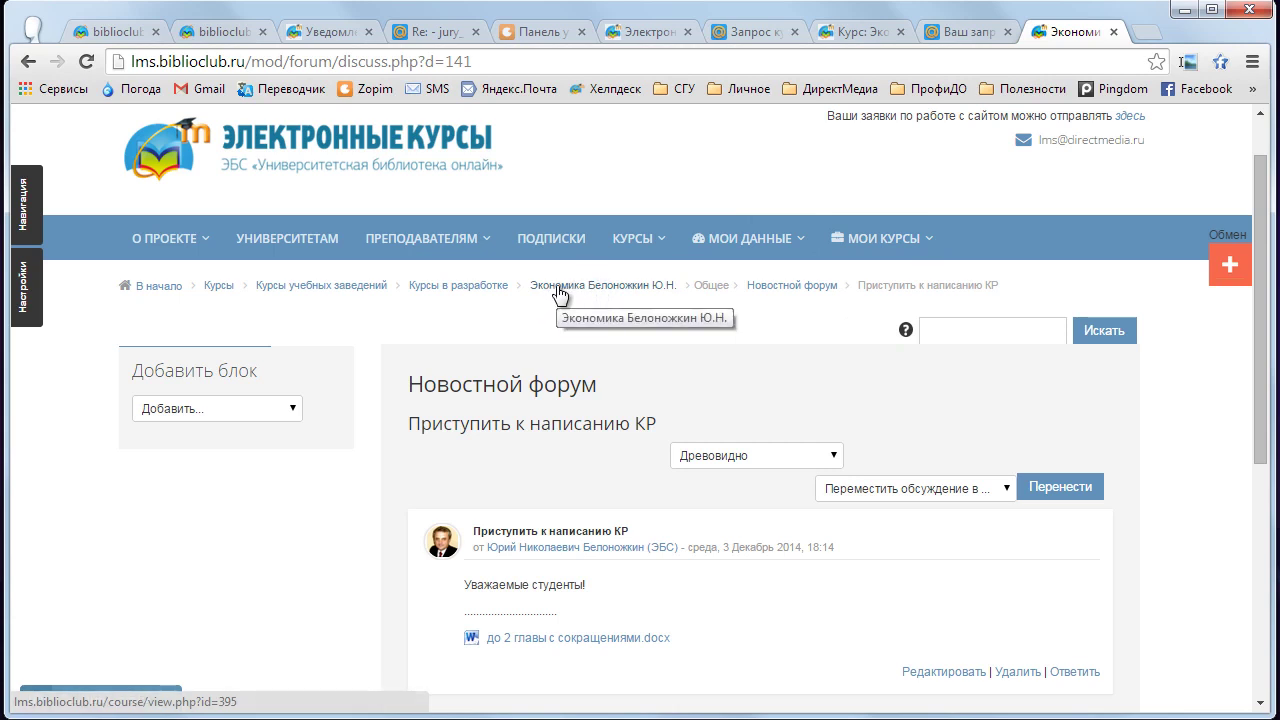
- Return to the Экономика course page and check the new topic under Последние новости
left_click(560, 295)
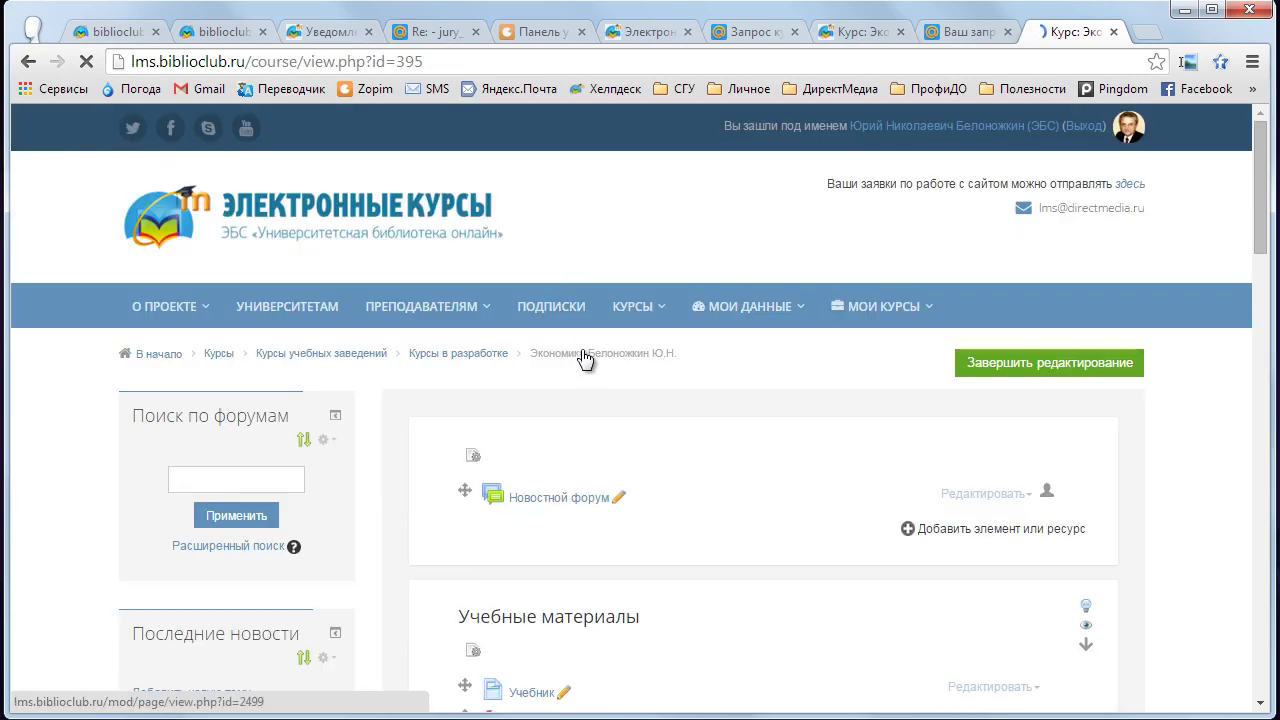
scroll(579, 351, "down", 1)
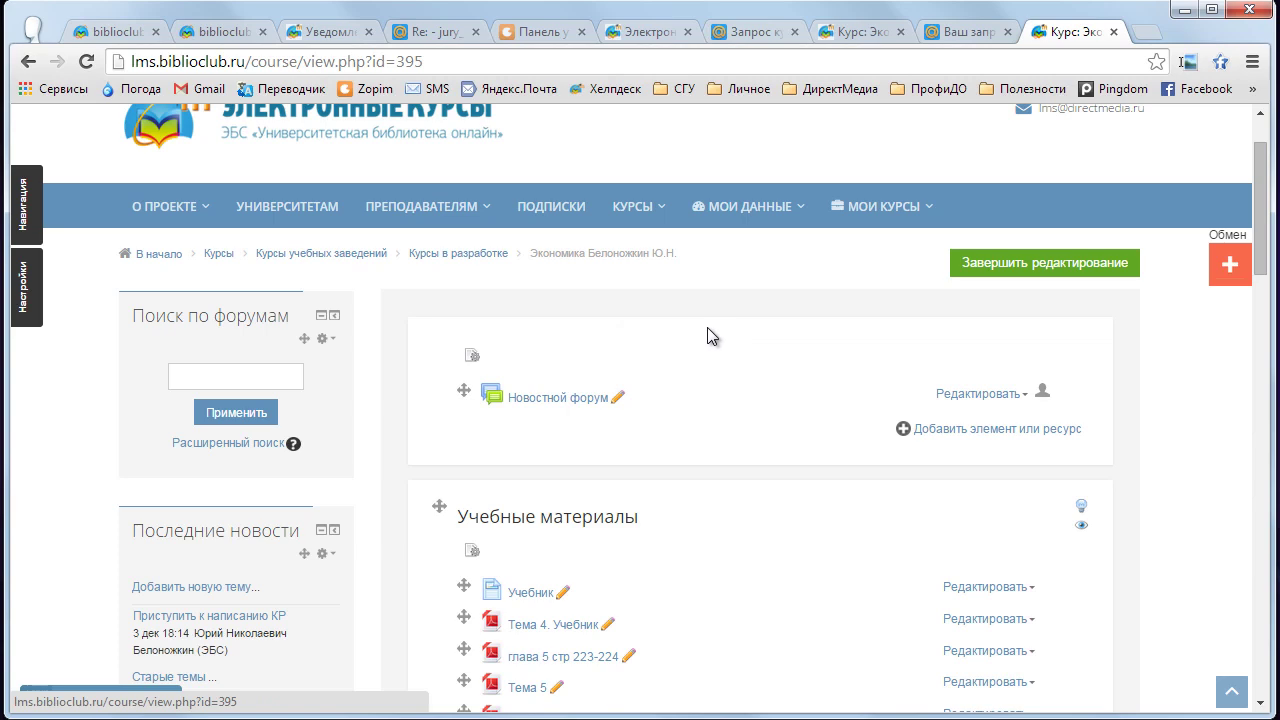
scroll(706, 328, "down", 2)
scroll(706, 327, "up", 1)
scroll(701, 325, "up", 1)
scroll(746, 385, "down", 1)
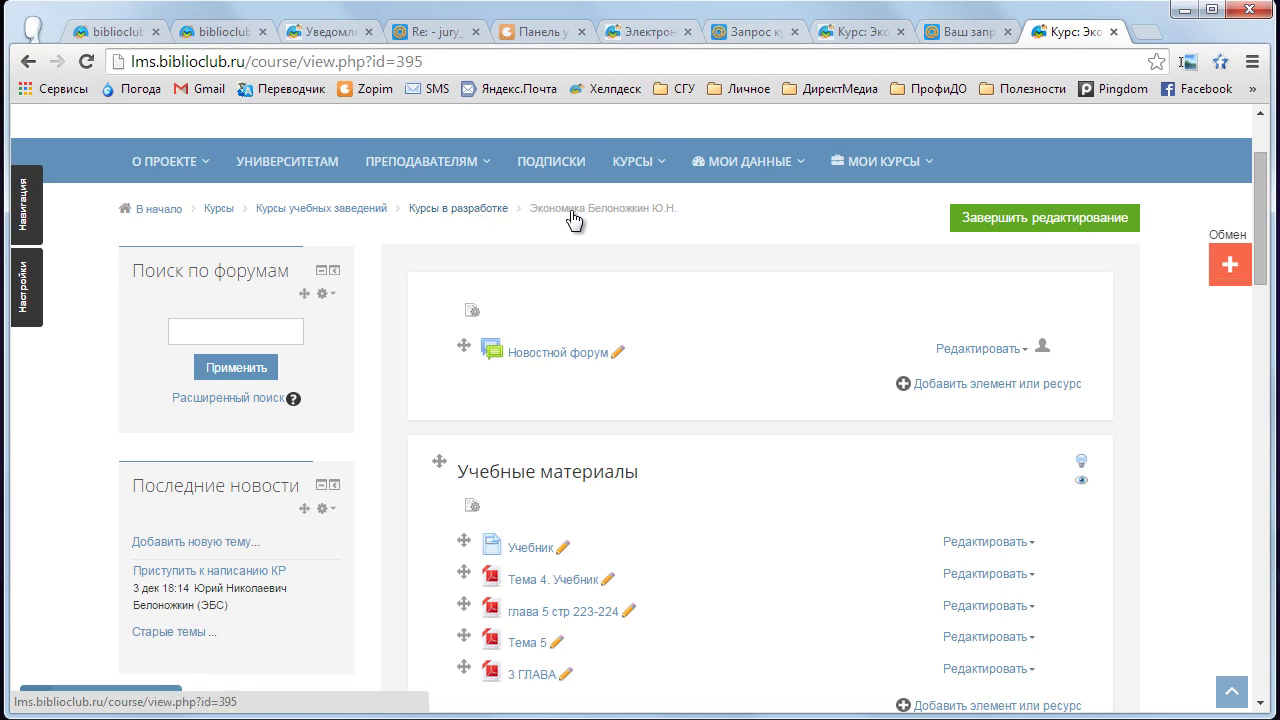
left_click_drag(1260, 202, 1260, 234)
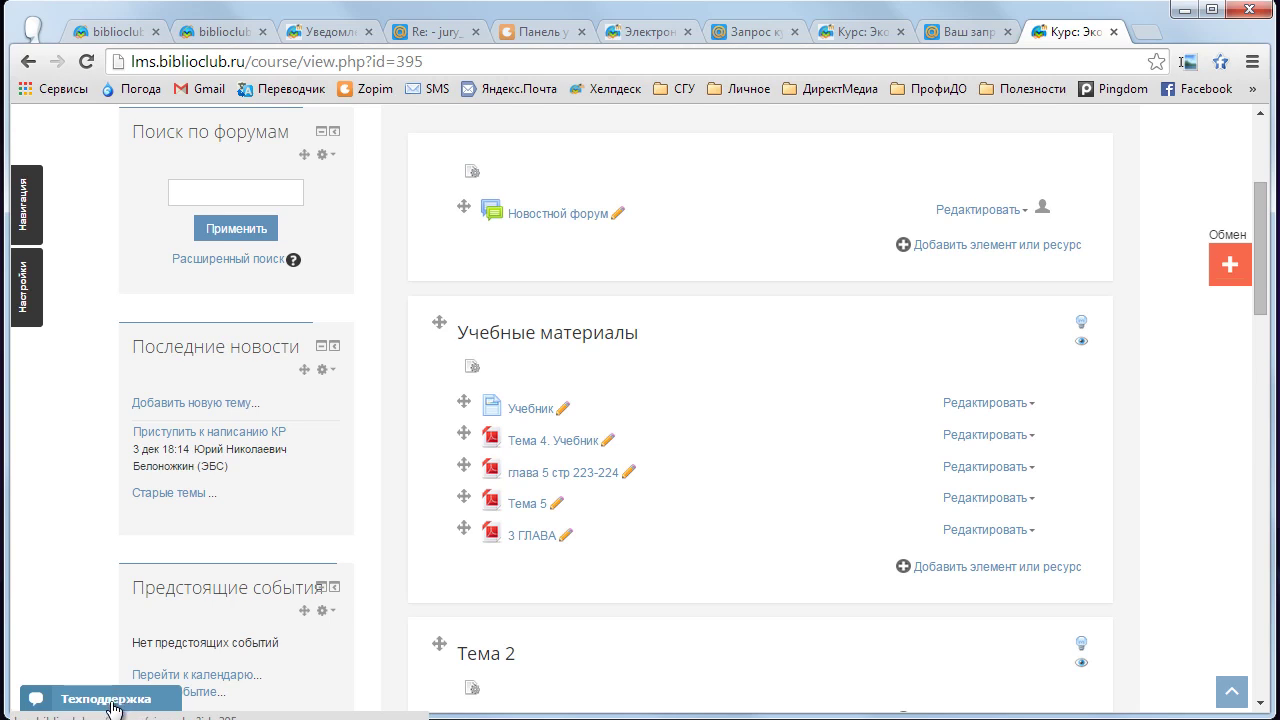
- Open the Техподдержка chat widget and sign out of the saved visitor profile
left_click(113, 700)
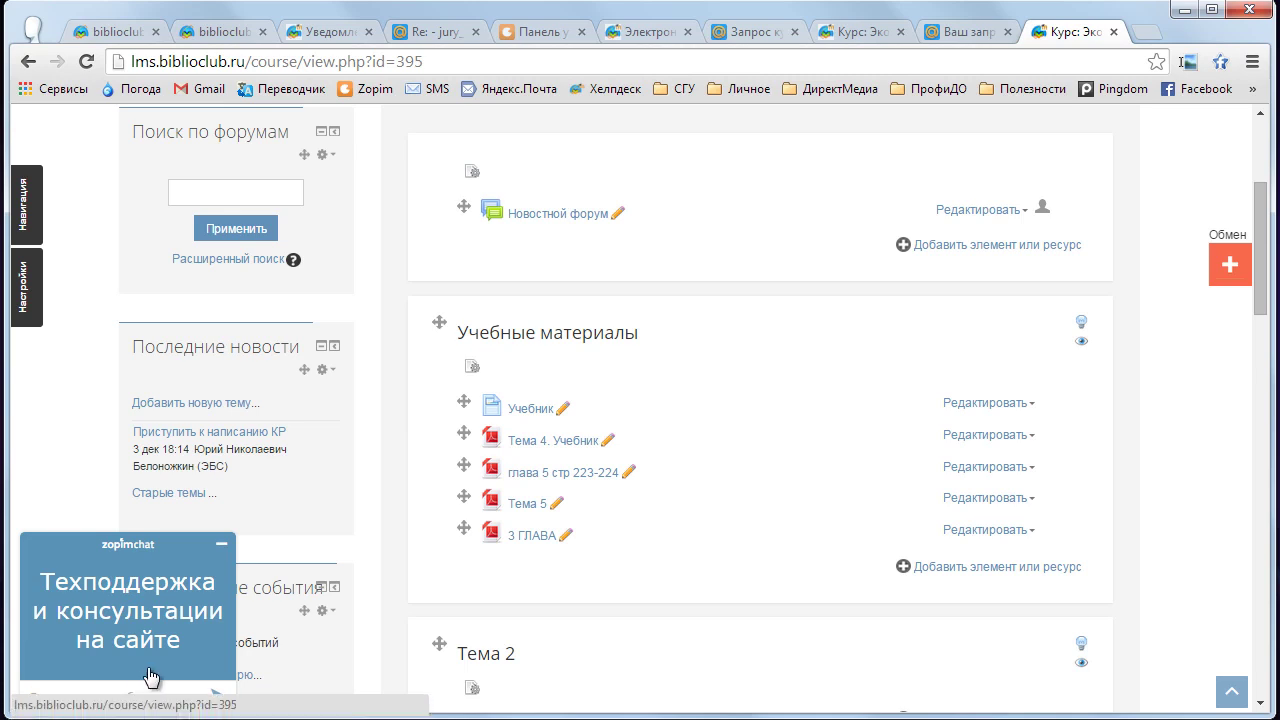
left_click(204, 576)
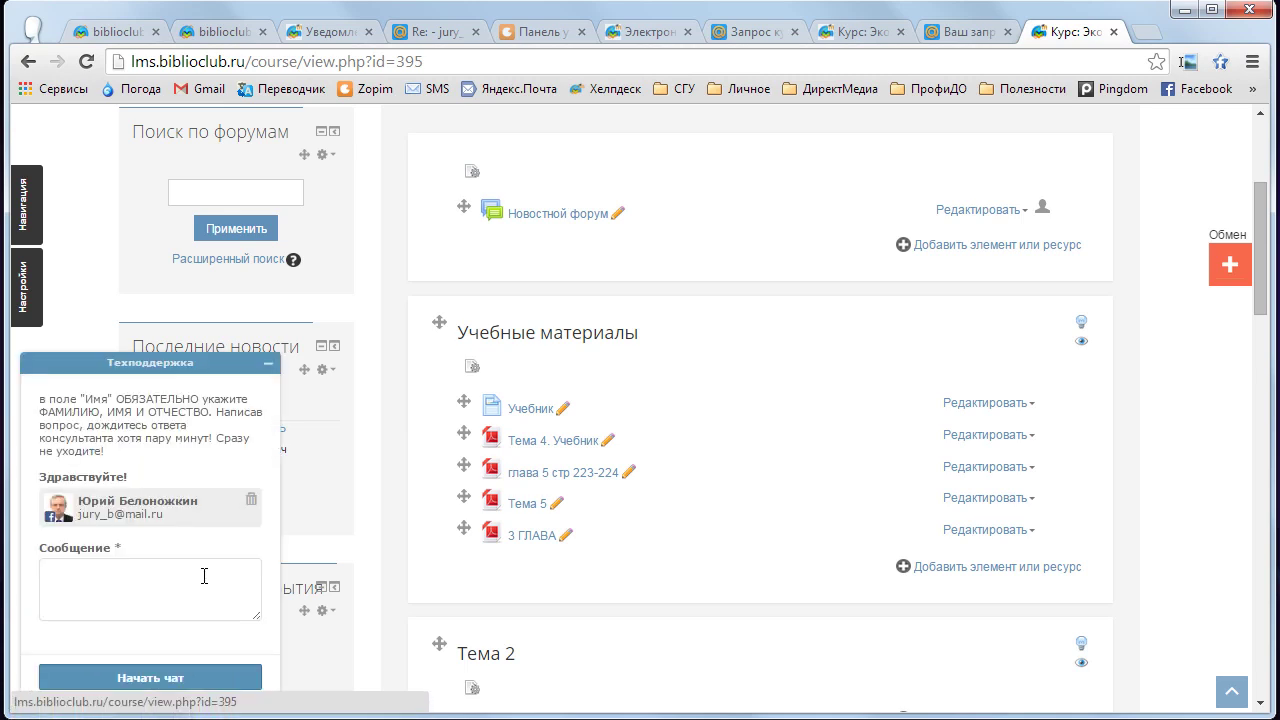
left_click(125, 587)
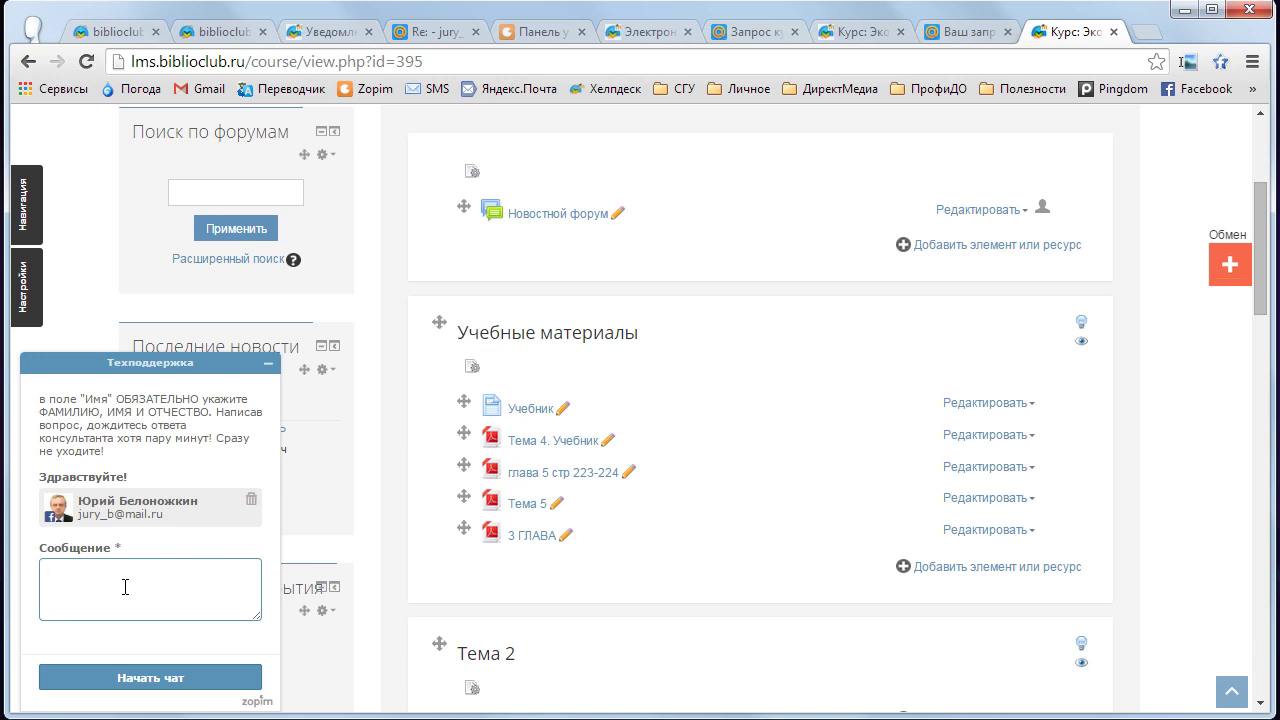
left_click(252, 499)
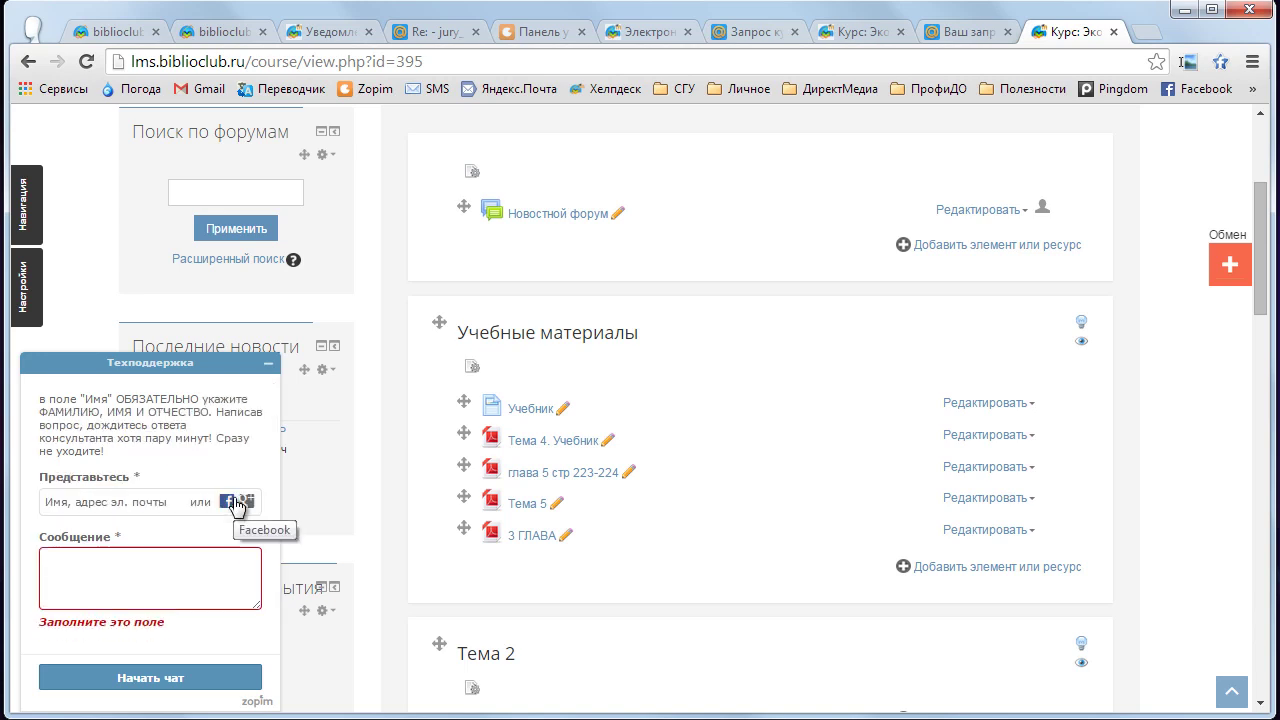
- Enter the visitor's full name and e-mail address in the chat form
left_click(95, 510)
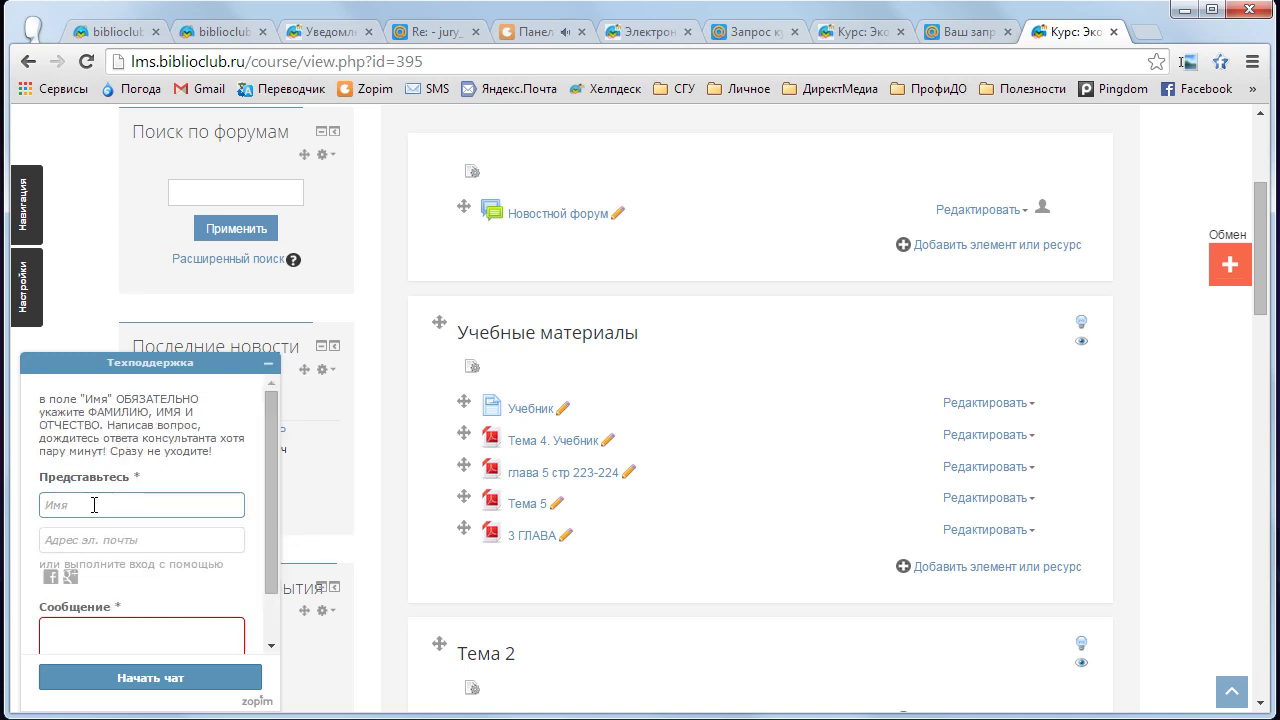
type("Ва")
type("сили")
double_click(94, 505)
type("Иванов Иван Иванович")
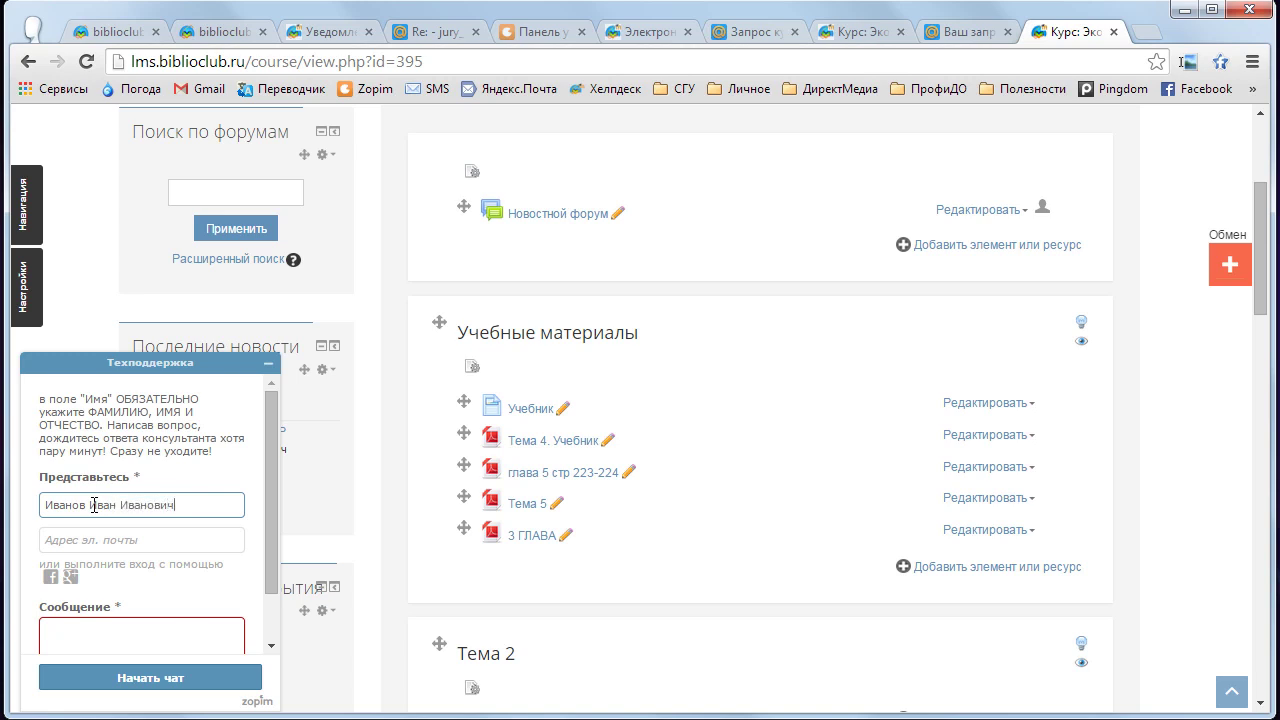
left_click(79, 540)
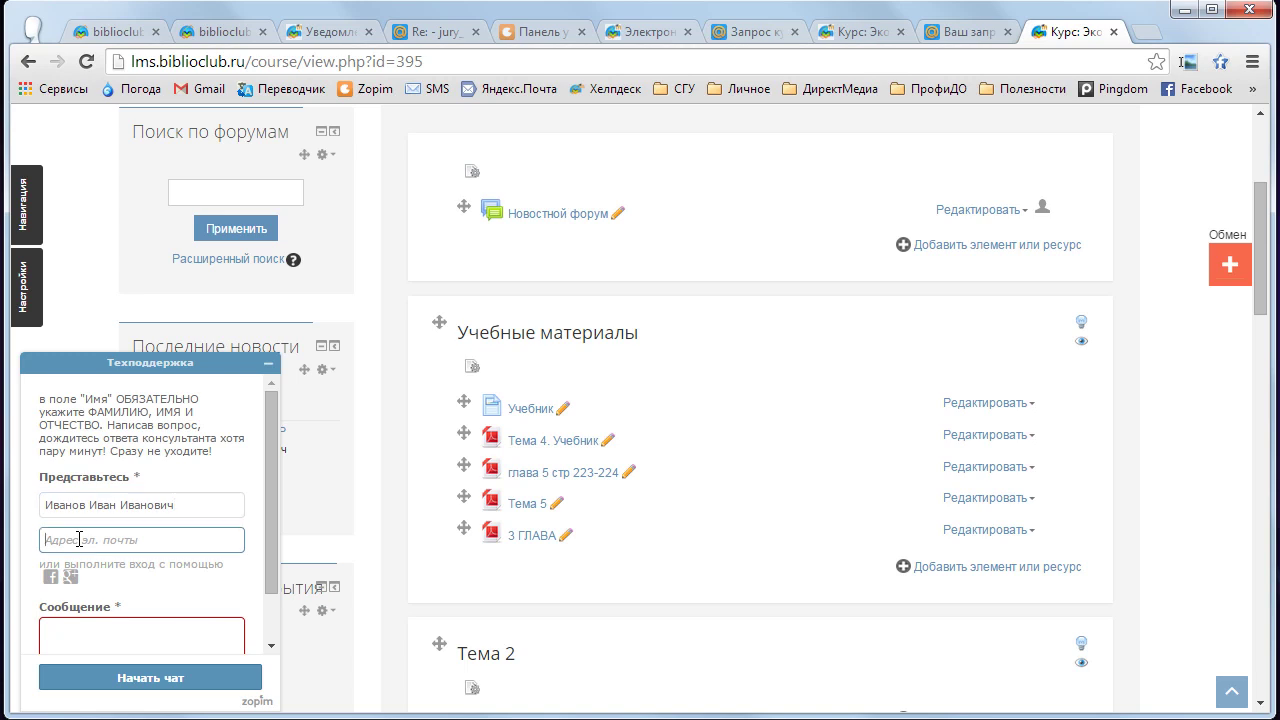
- Write a greeting saying there is a question and start the chat
left_click(111, 631)
left_click_drag(272, 481, 272, 525)
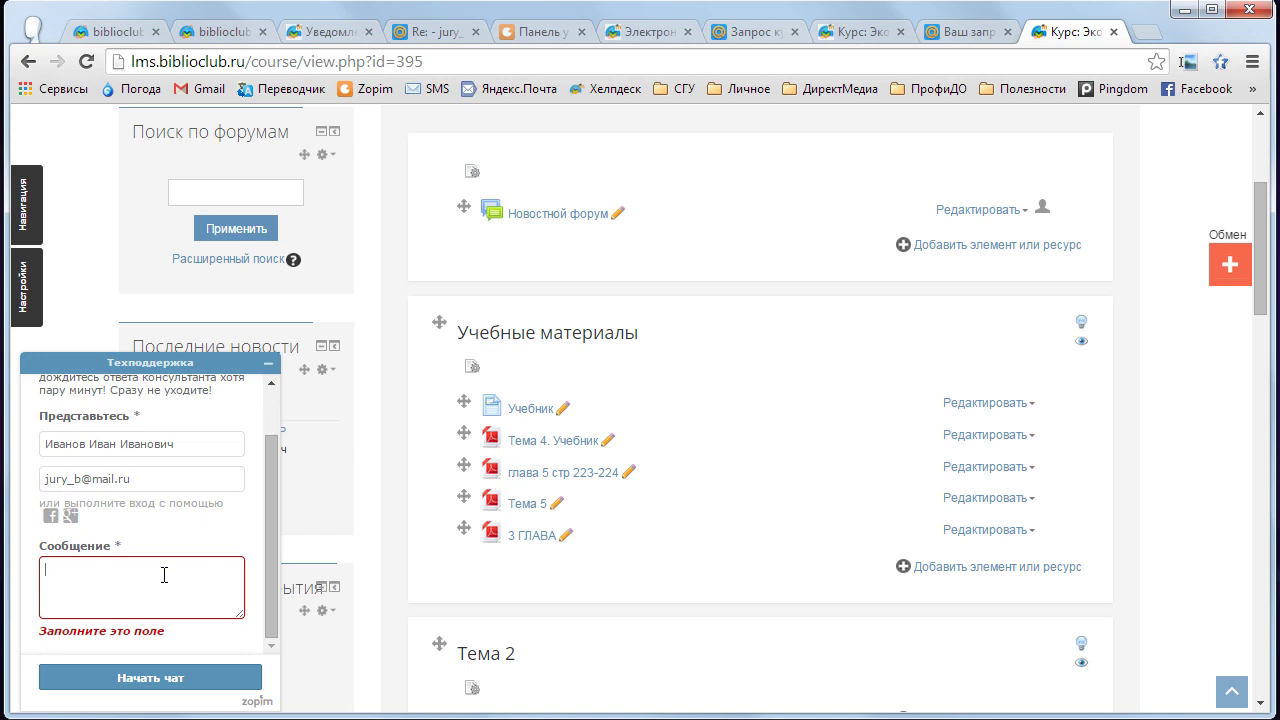
type("Здравствуйте, уважаемый Ю.Н.! У меня ест")
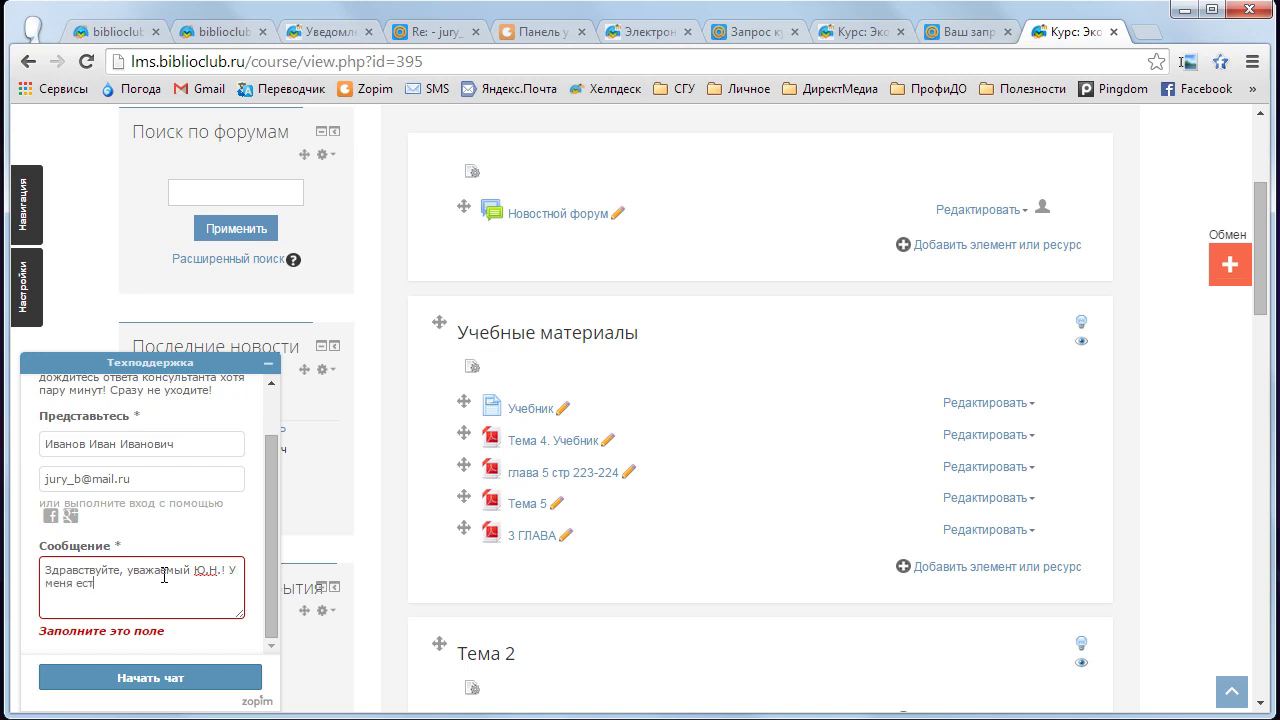
type("ь вопрос....")
left_click(170, 680)
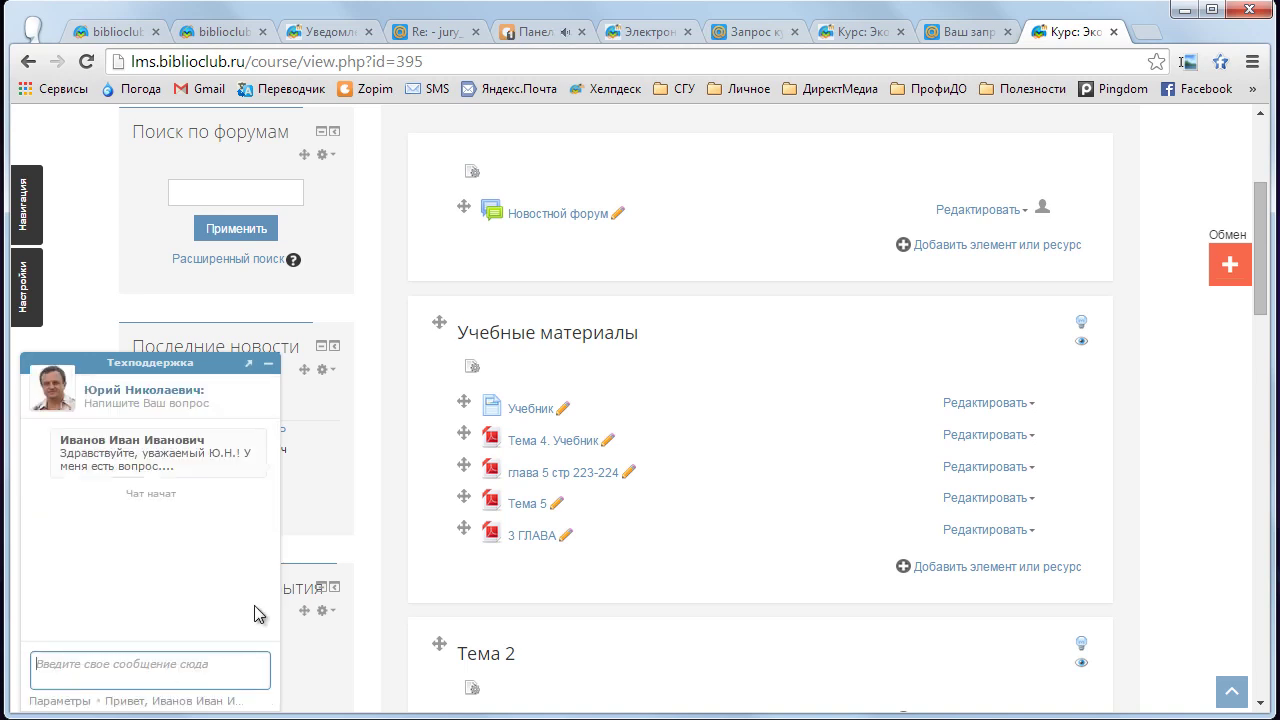
- Open the visitor's incoming chat in the Zopim operator dashboard
left_click(535, 31)
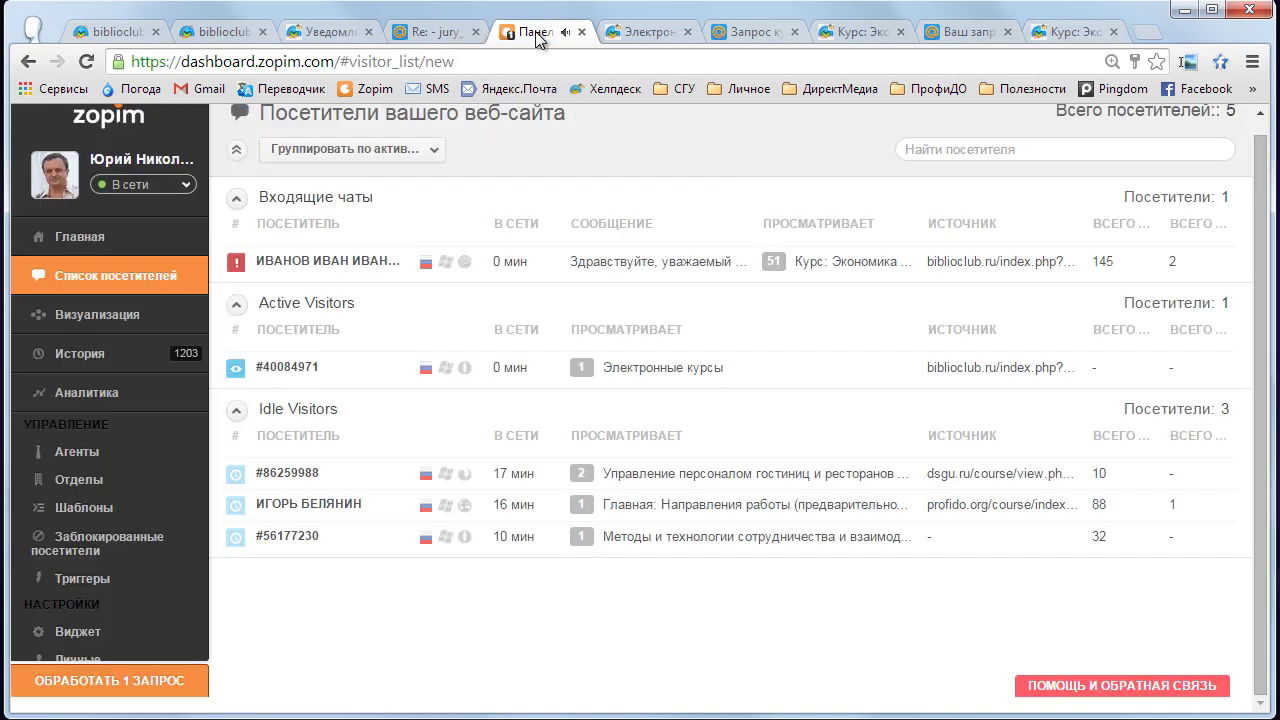
left_click(373, 264)
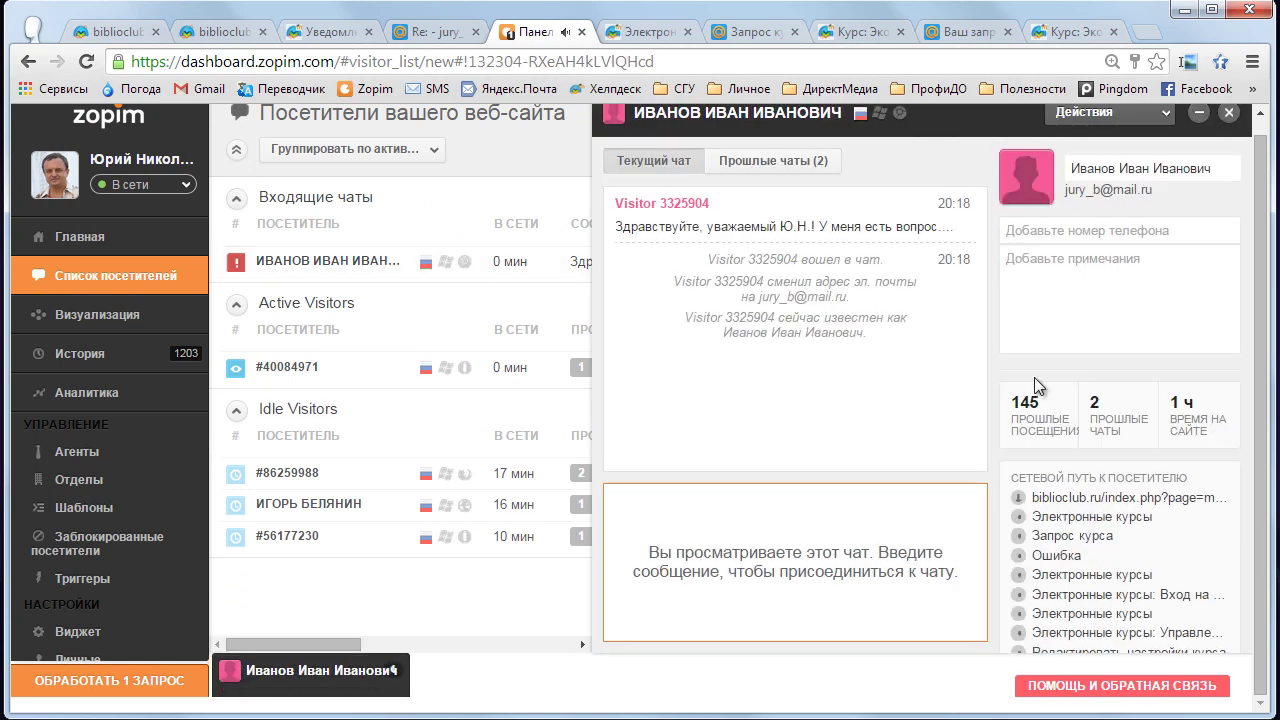
scroll(1242, 265, "down", 2)
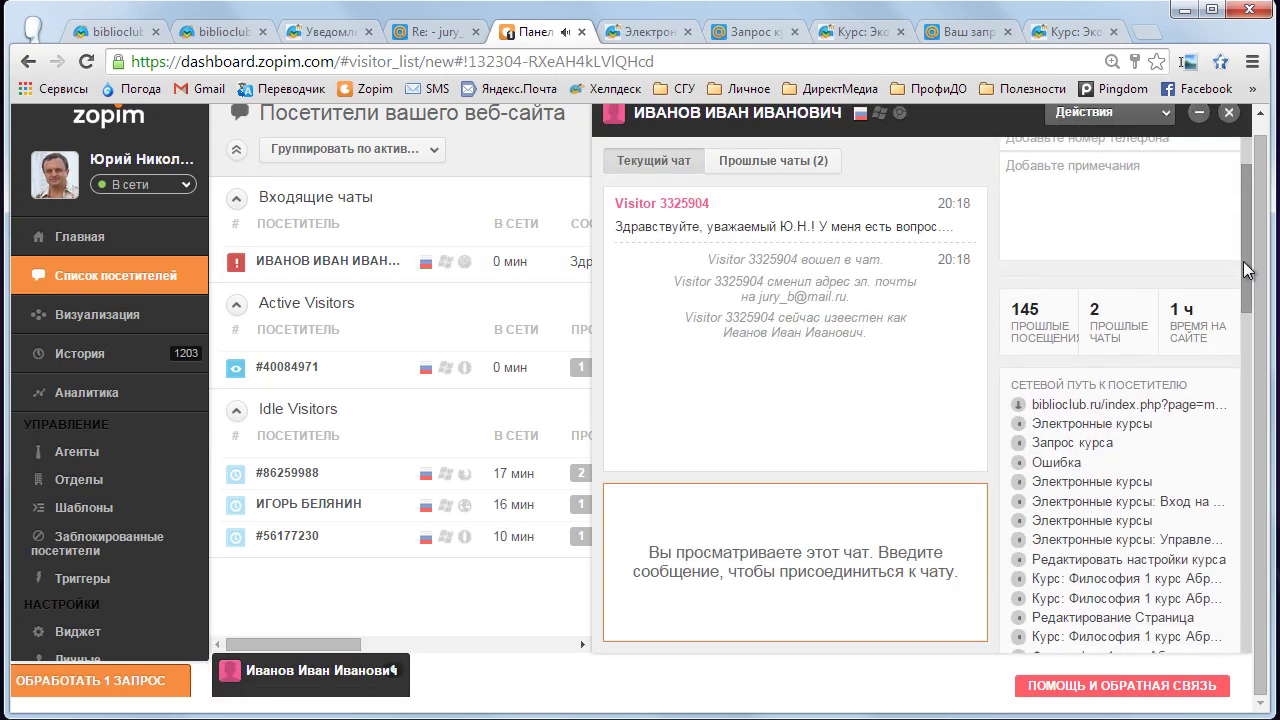
scroll(1246, 248, "up", 2)
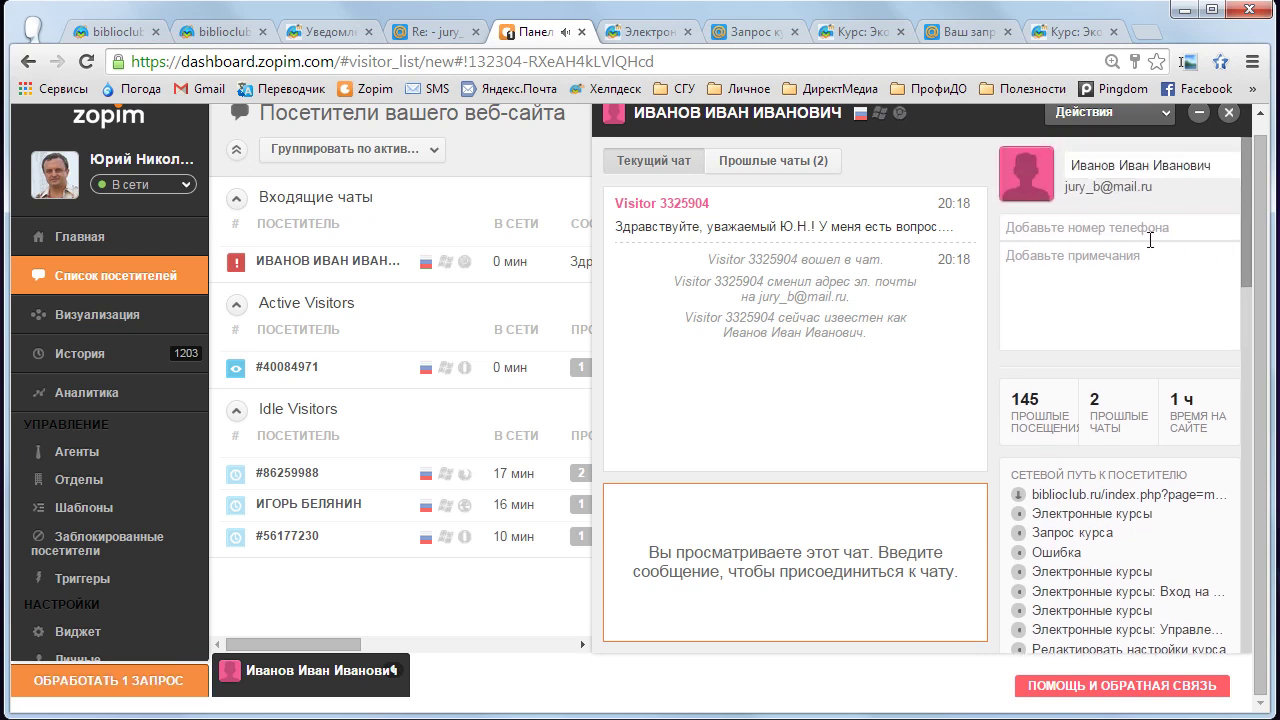
- Join the chat and send the saved formal /уваж greeting, expanded from 'здр', then return to the course tab
left_click(733, 517)
type("здр")
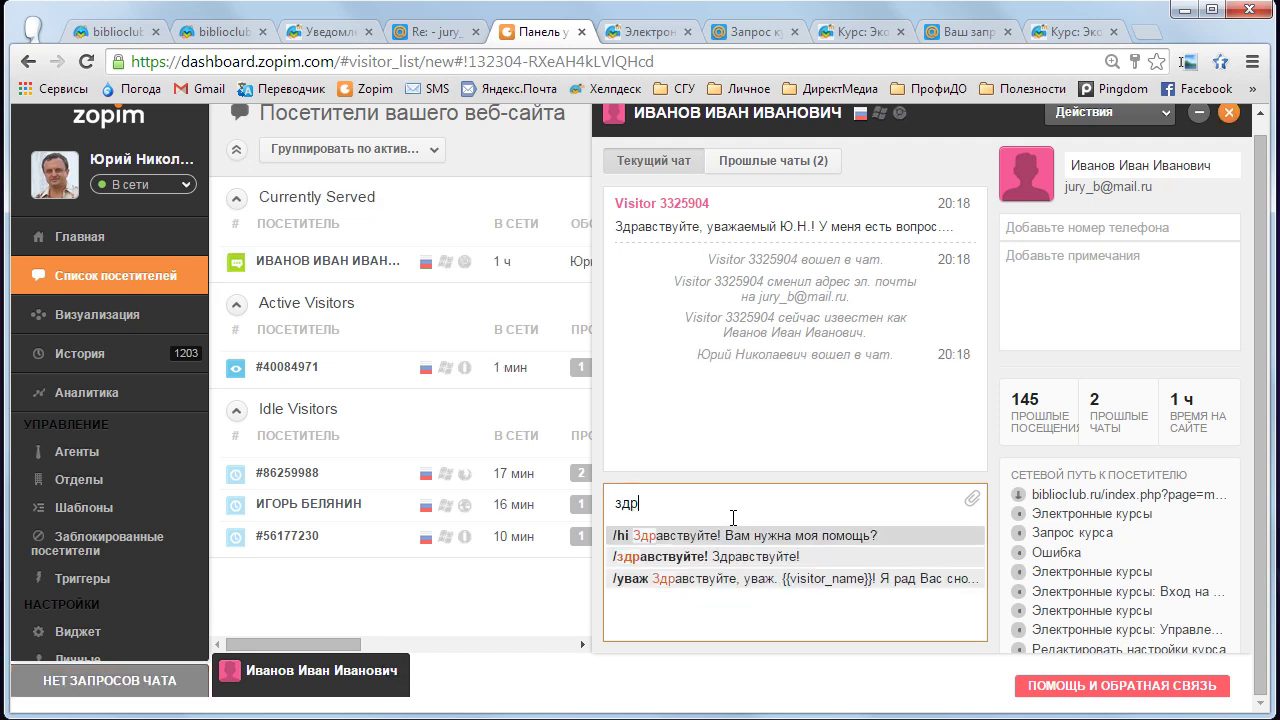
key("Down")
key("Down")
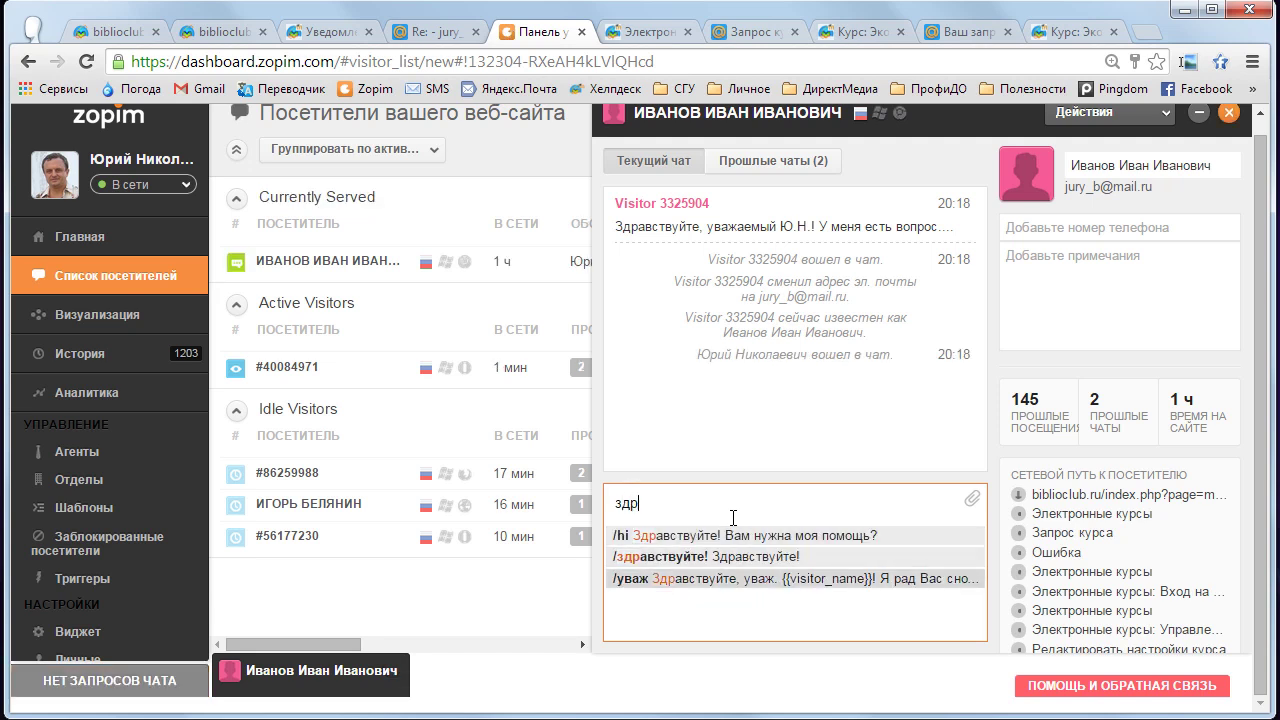
key("Return")
key("Return")
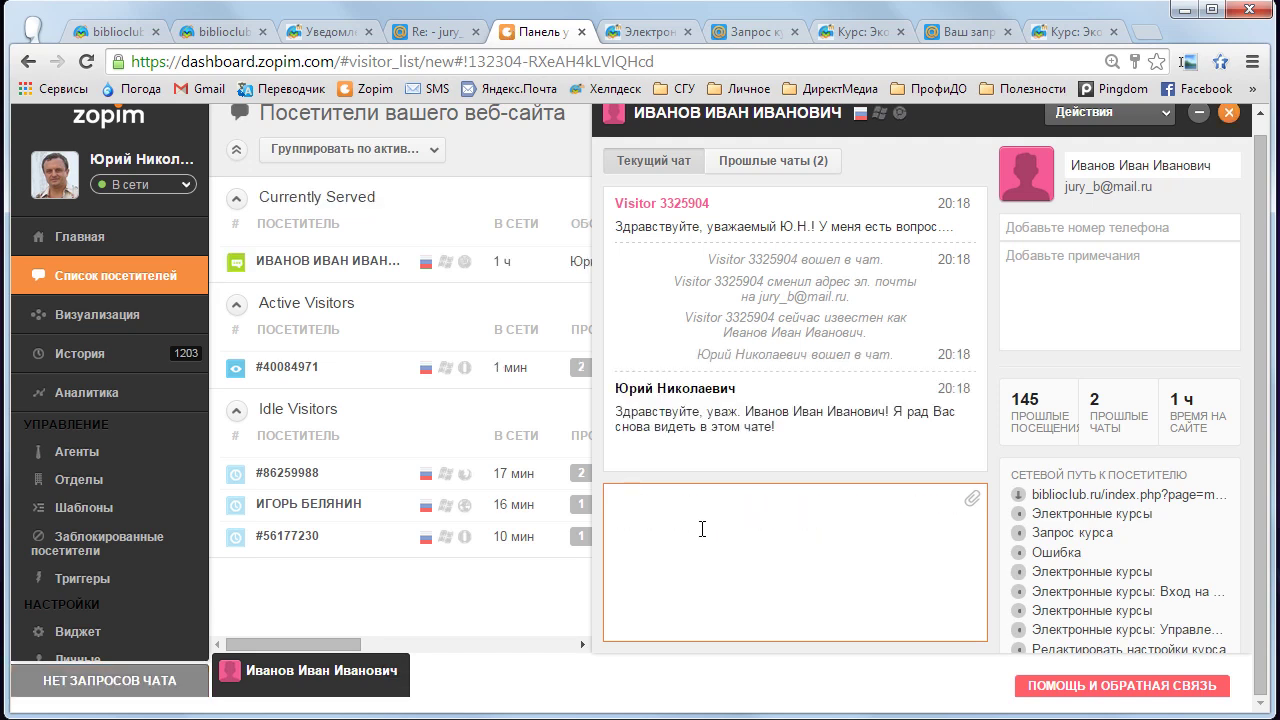
left_click(1045, 32)
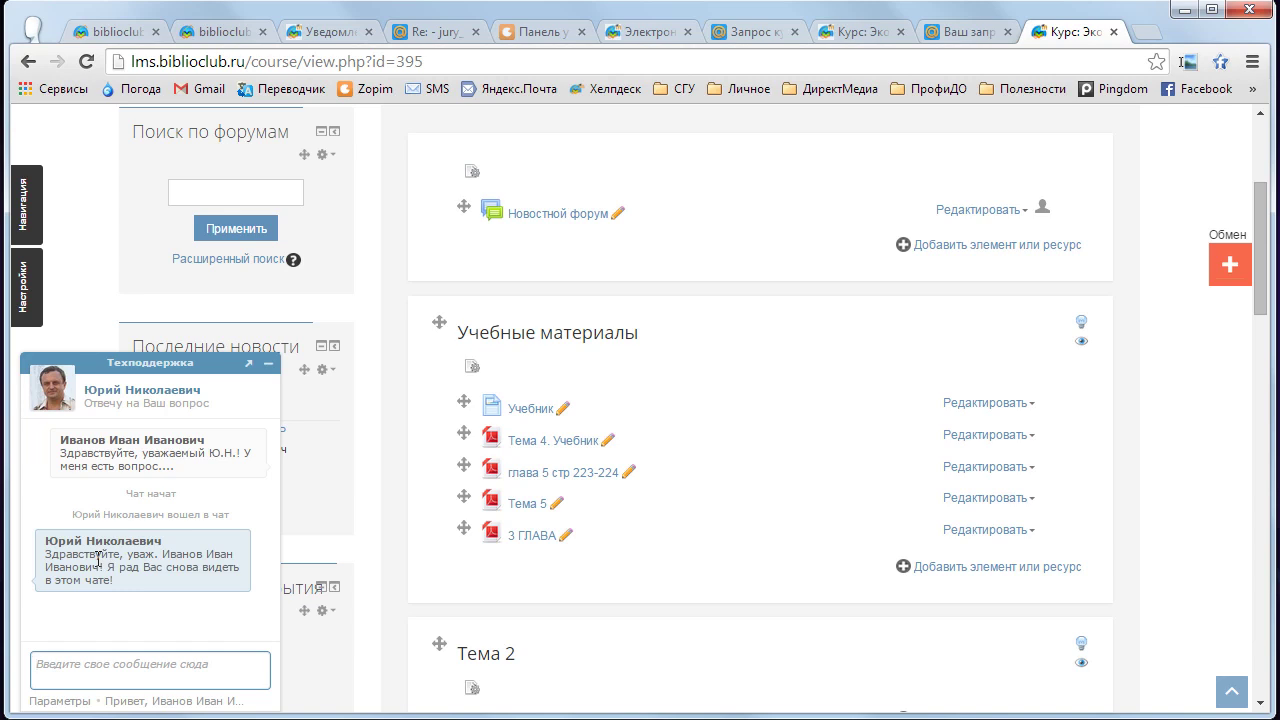
scroll(763, 452, "up", 2)
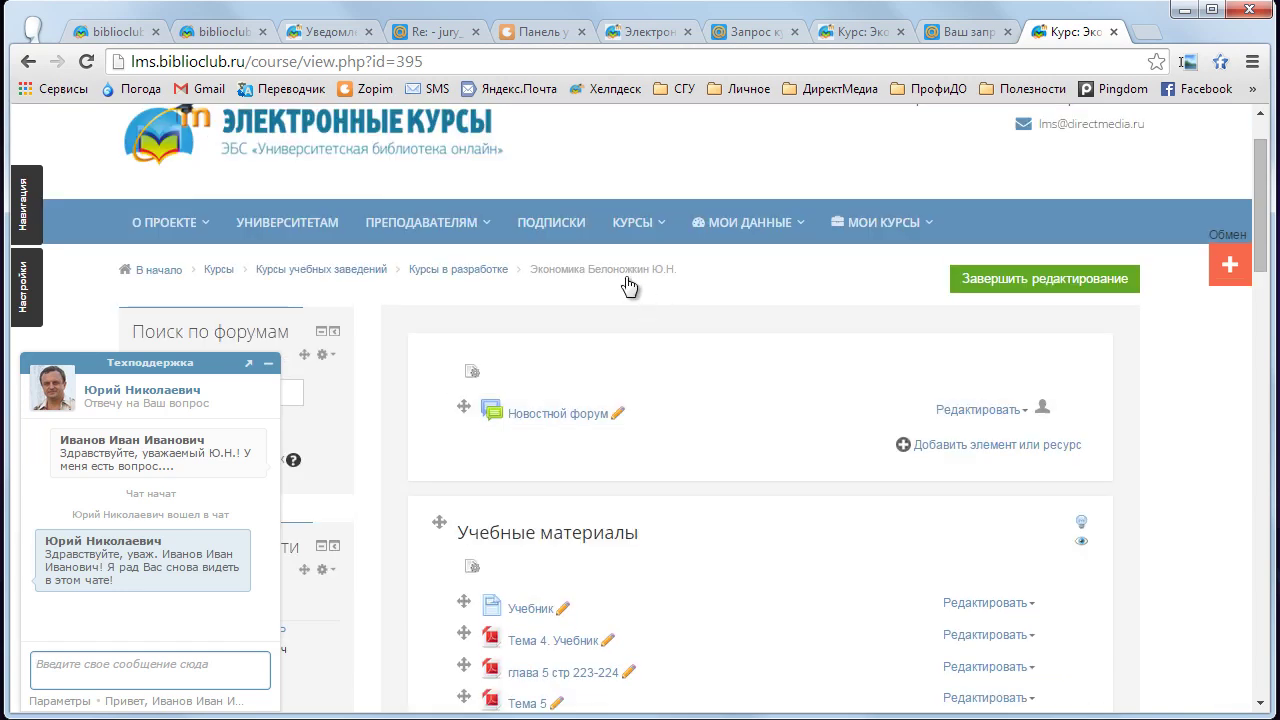
mouse_move(428, 222)
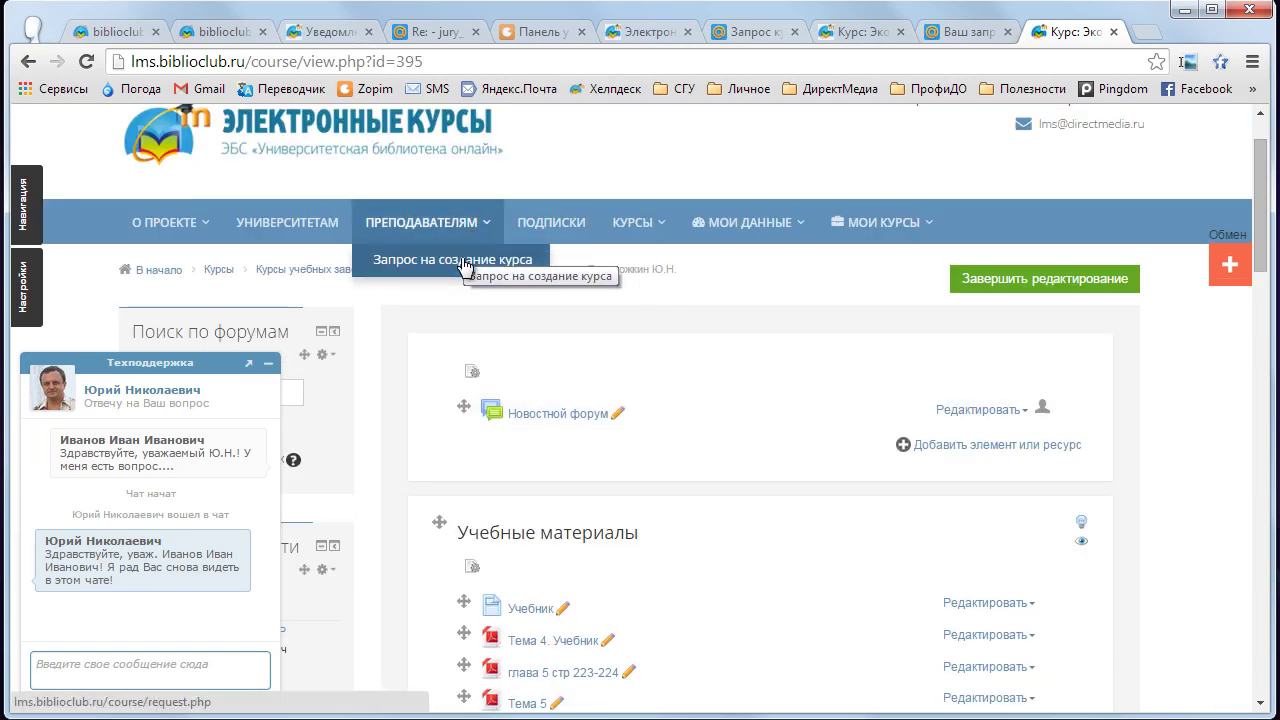
scroll(755, 468, "down", 2)
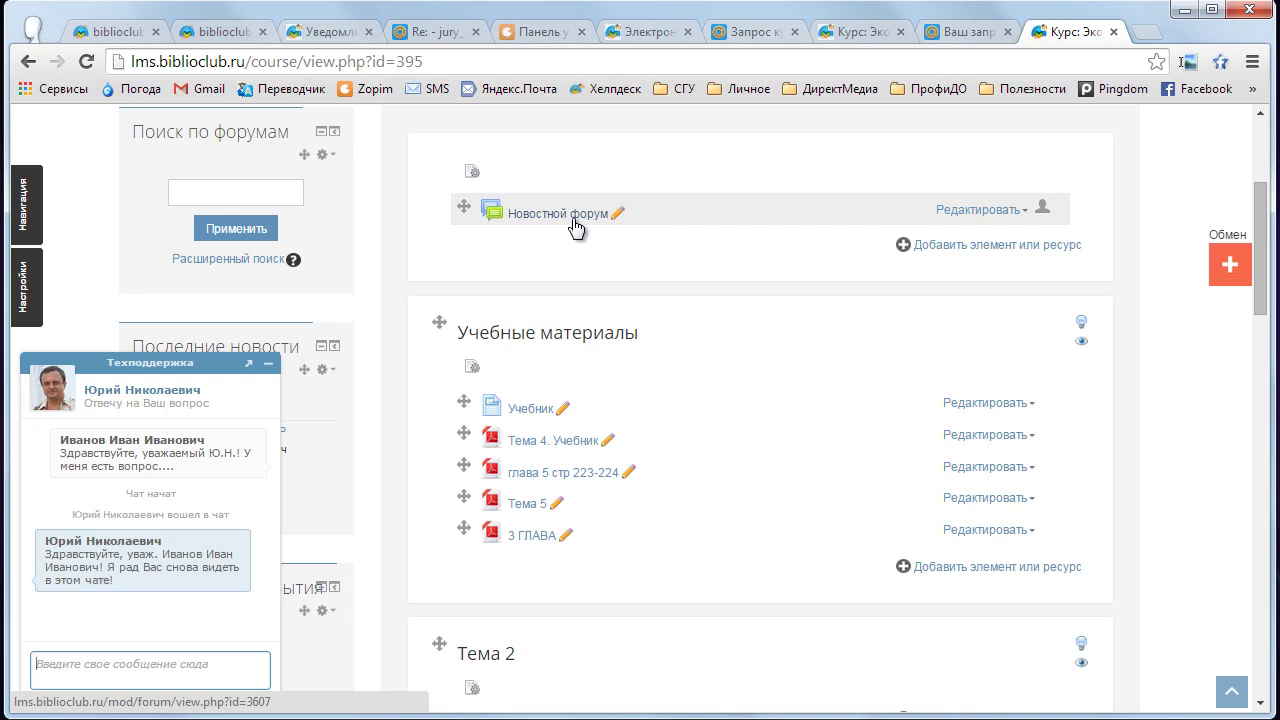
scroll(640, 360, "down", 1)
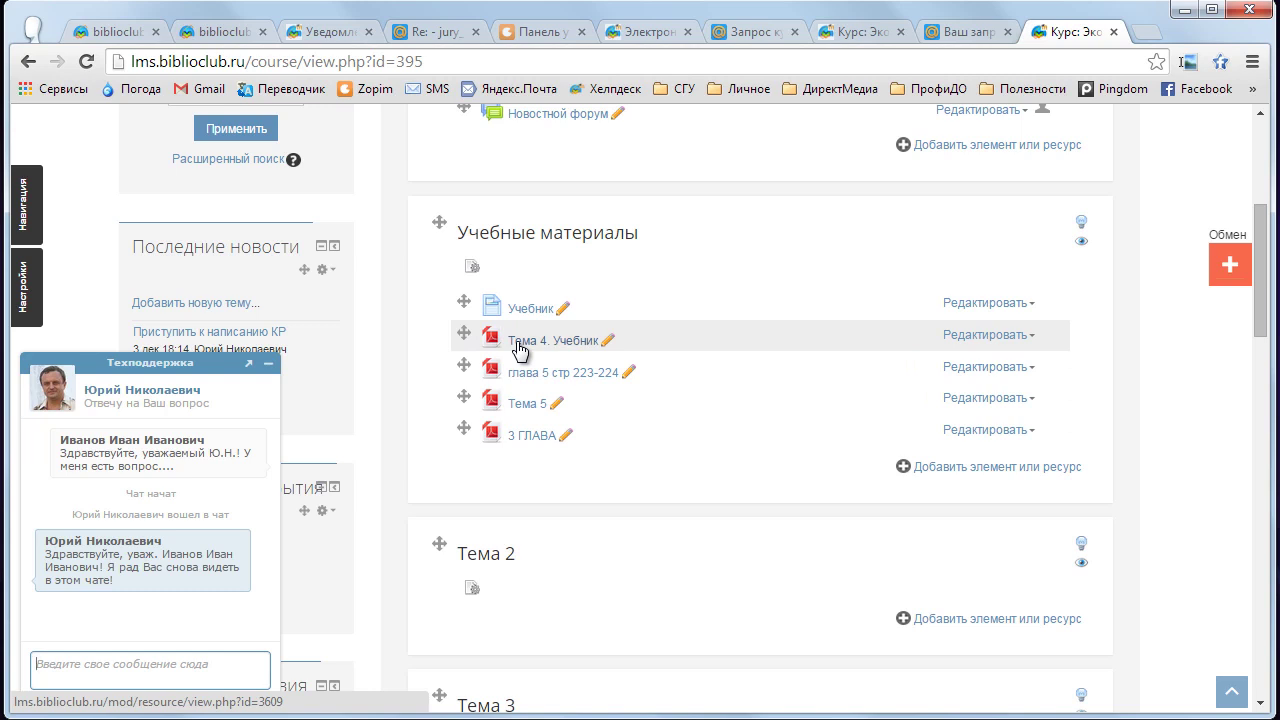
left_click(410, 36)
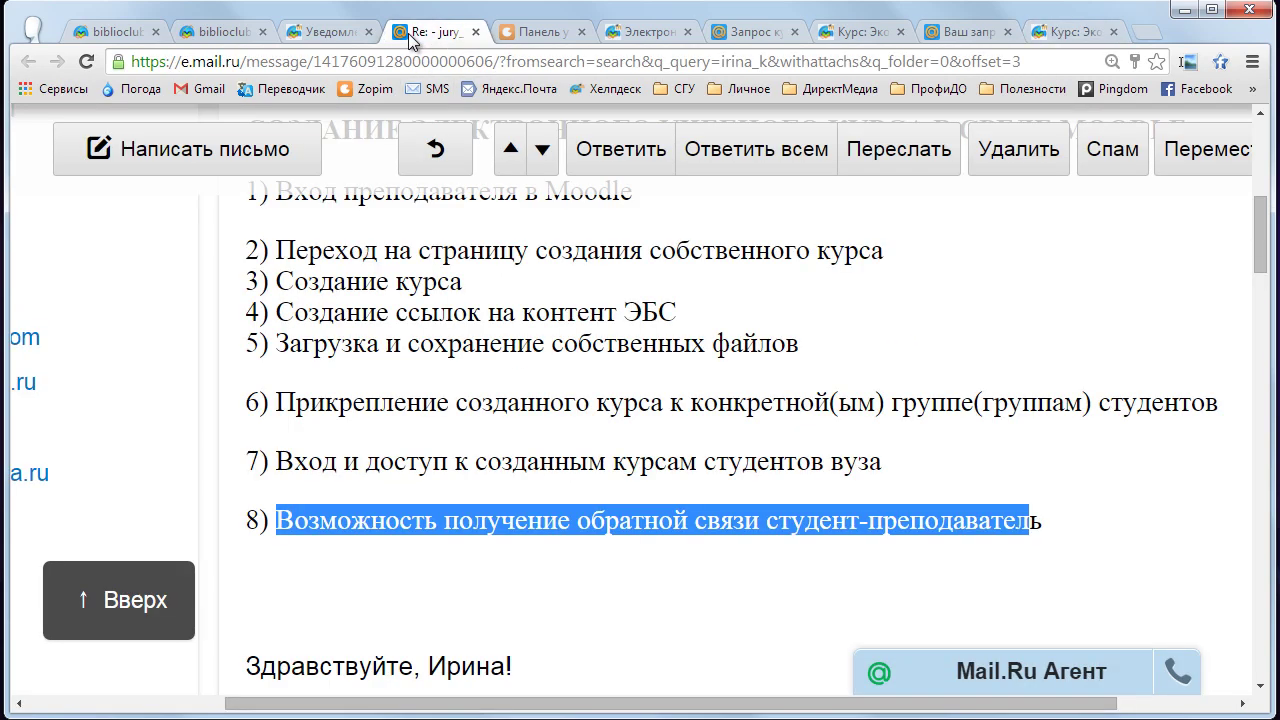
left_click(440, 368)
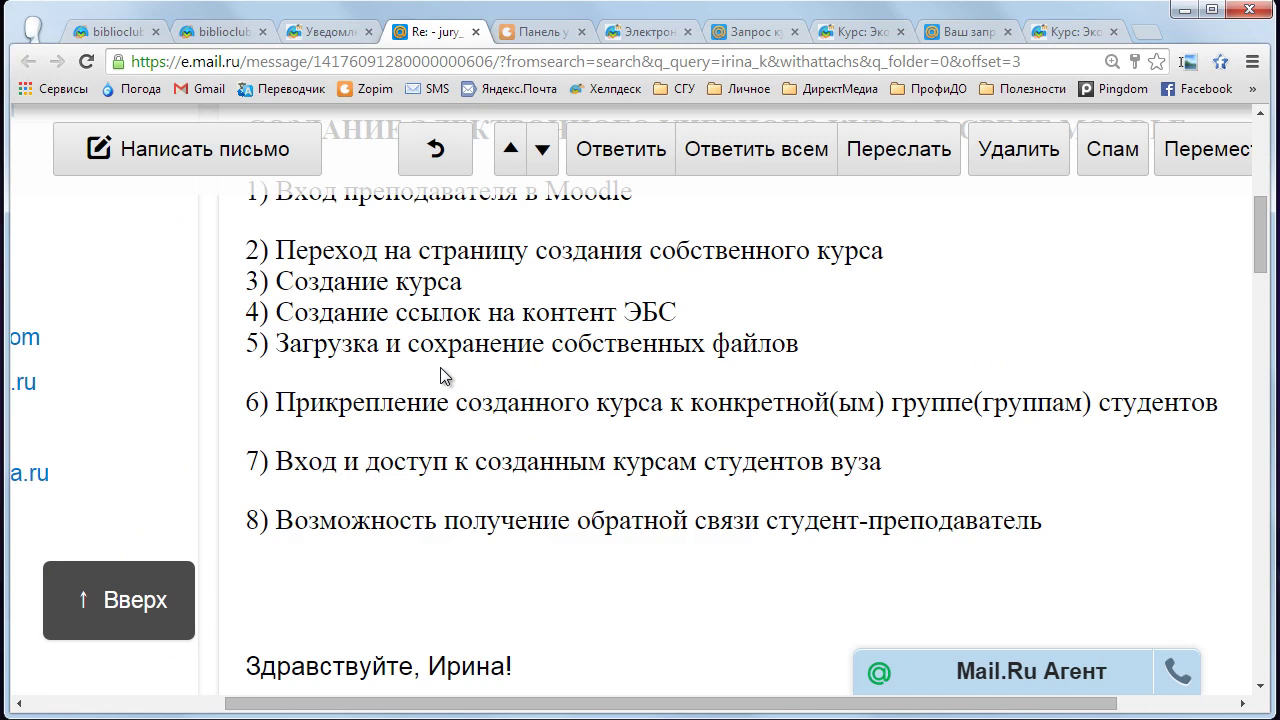
left_click(1065, 32)
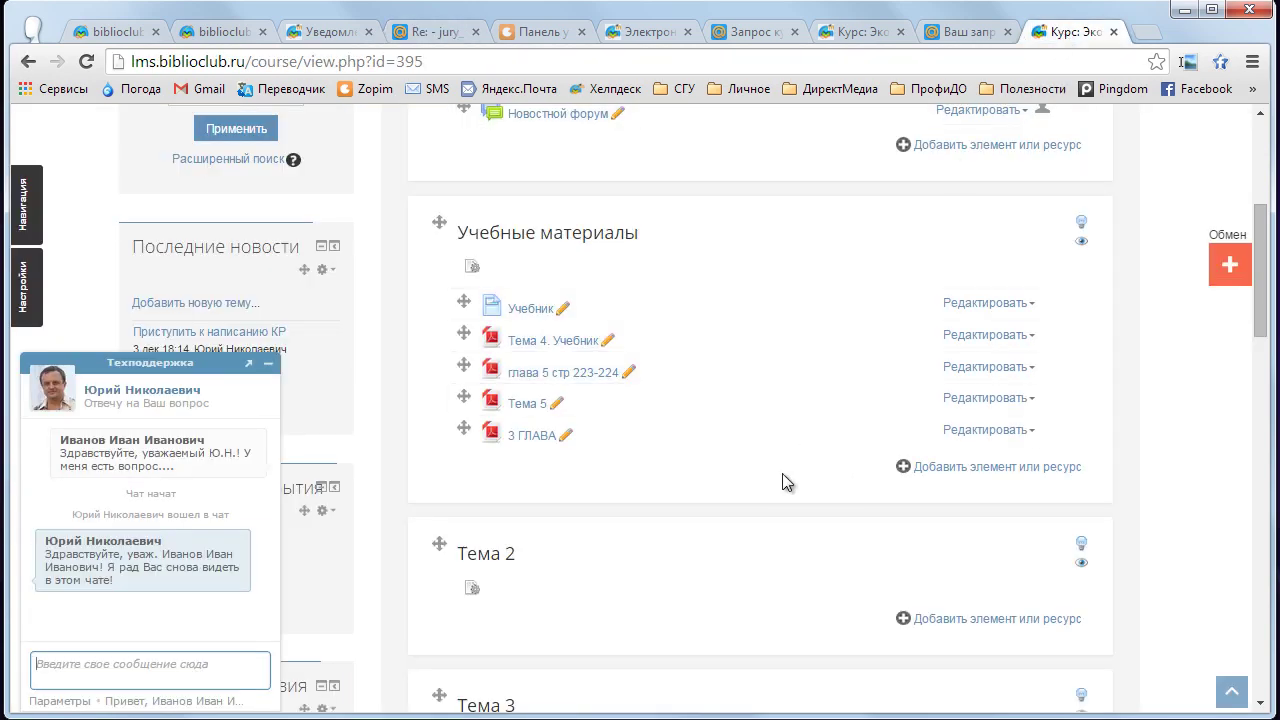
scroll(784, 482, "up", 1)
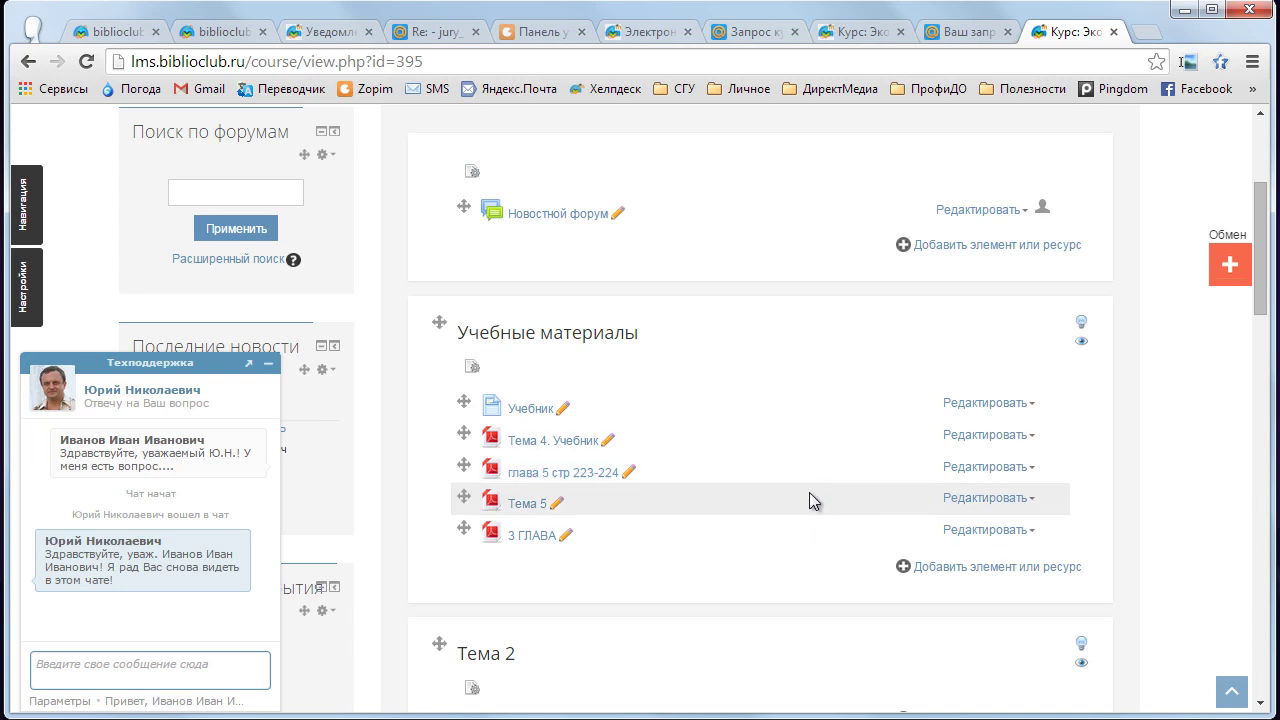
scroll(809, 492, "up", 1)
scroll(809, 491, "down", 1)
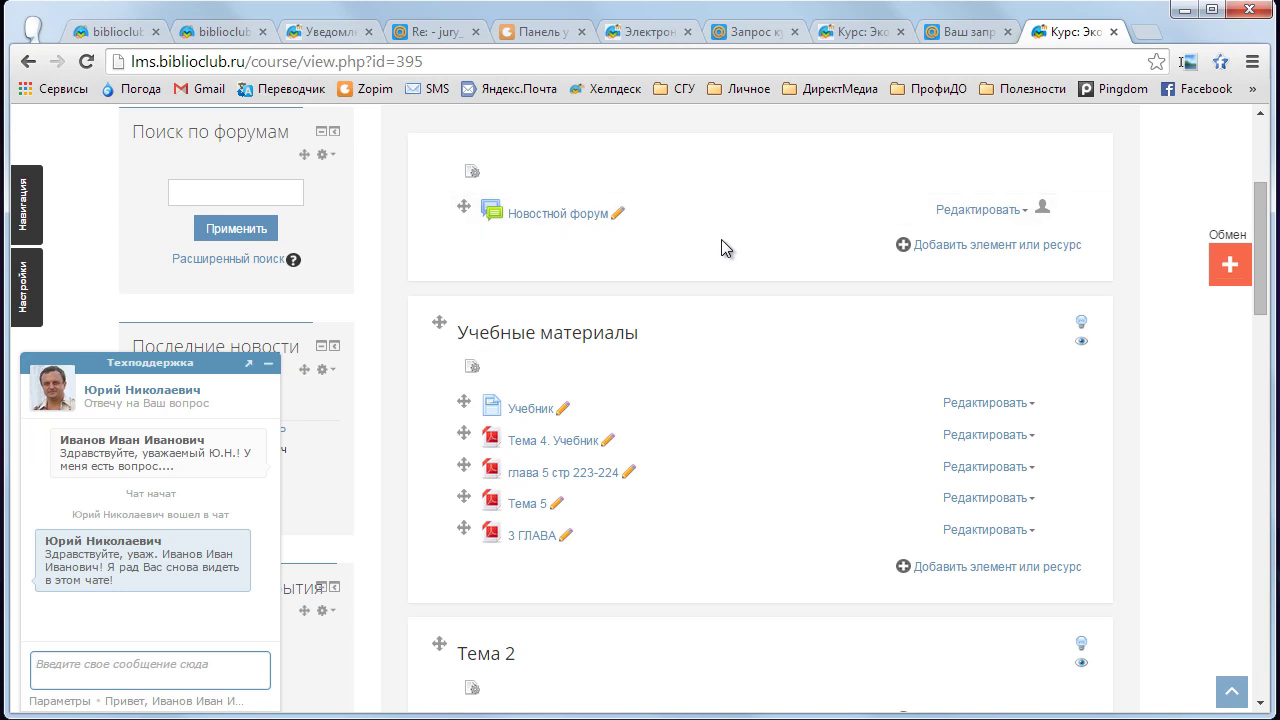
middle_click(760, 314)
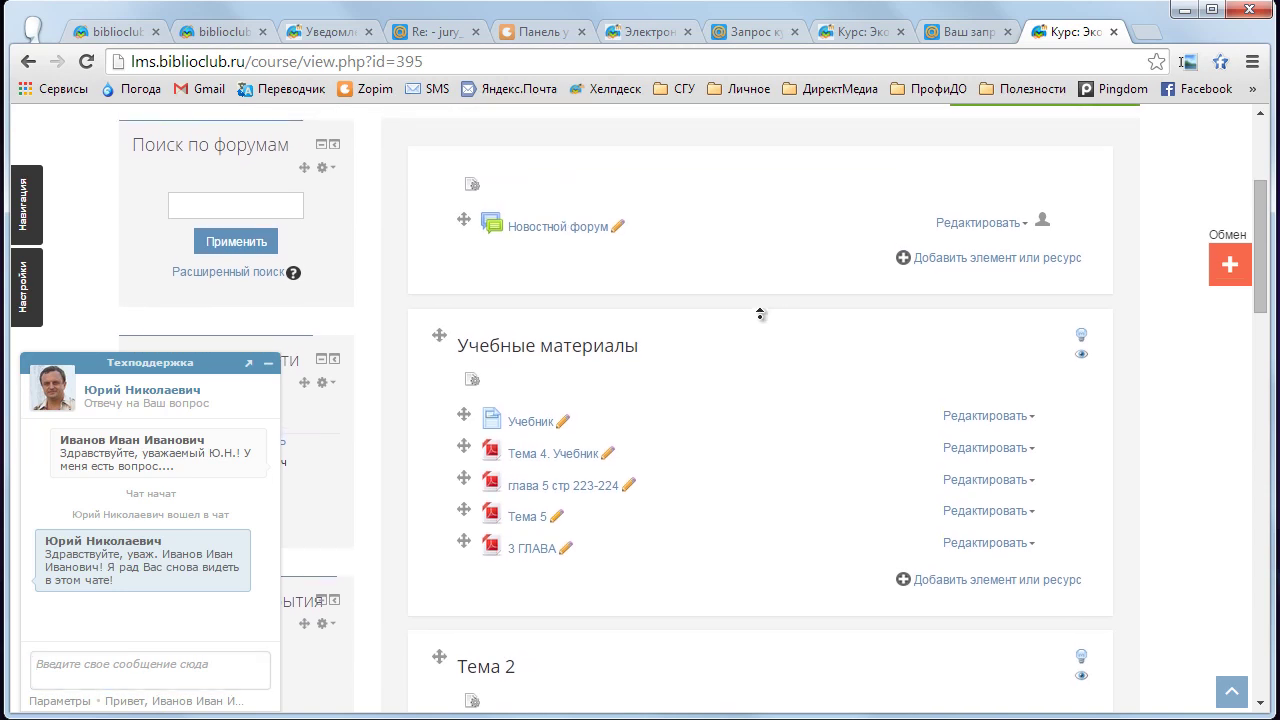
left_click(760, 317)
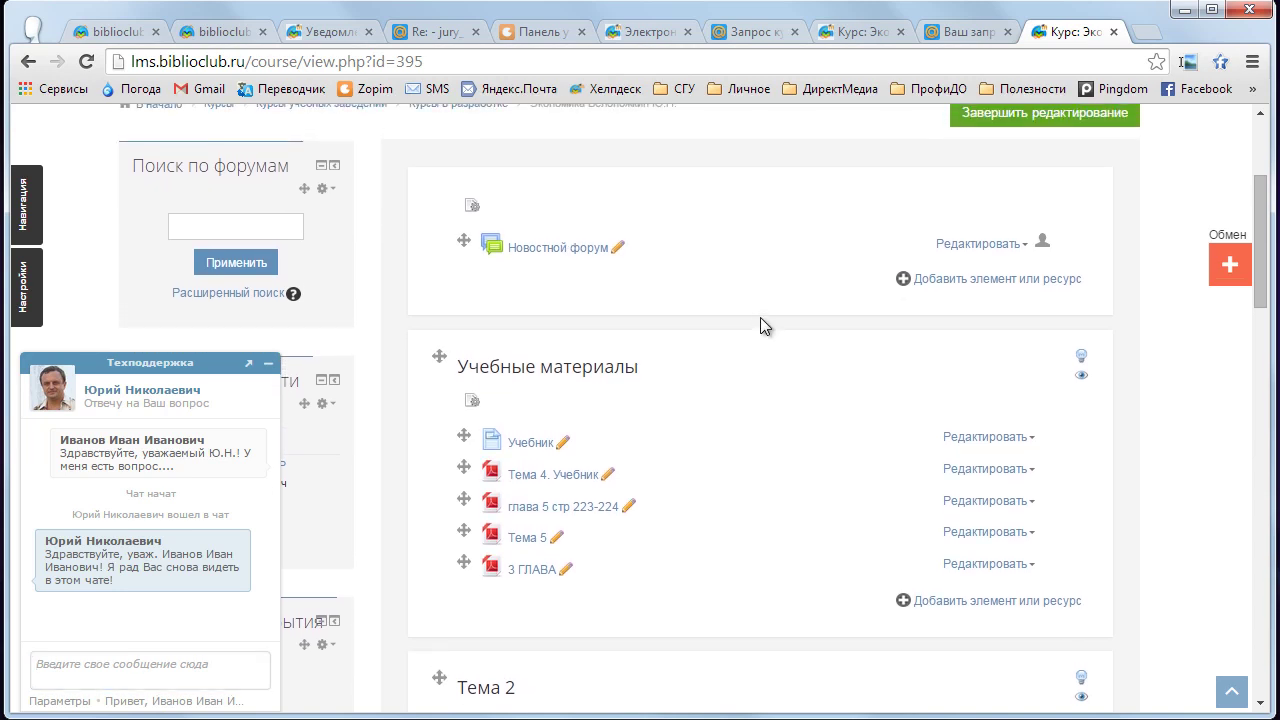
middle_click(757, 306)
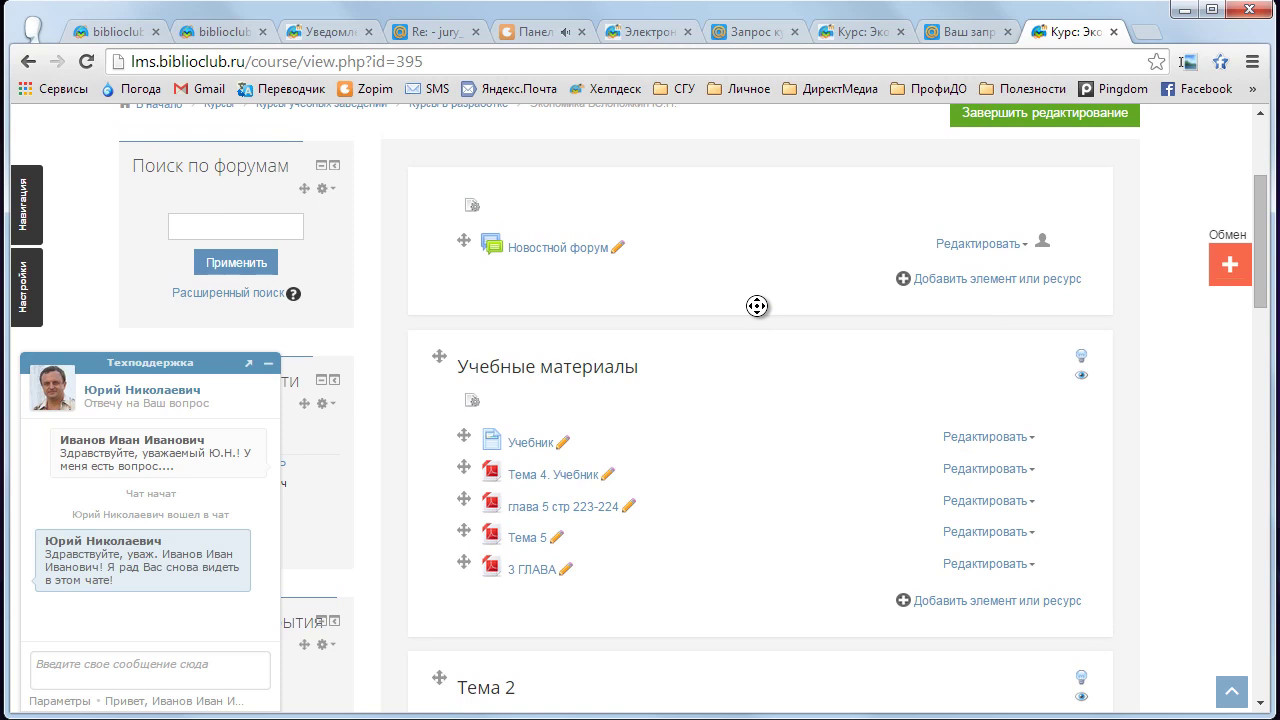